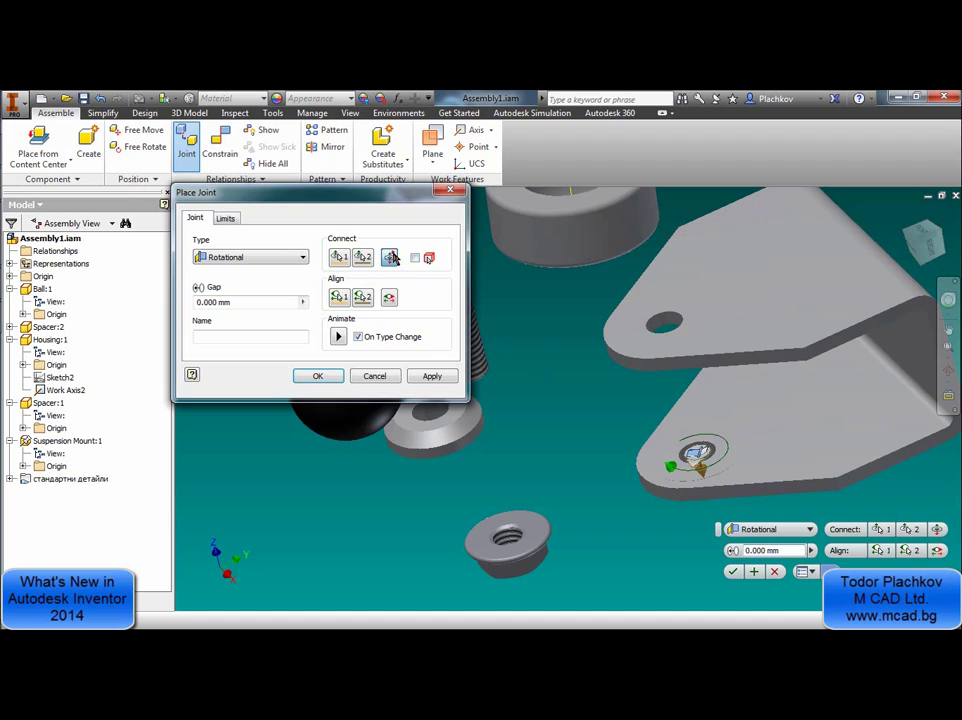
# Flip the spacer on the suspension mount's lower hole, change the joint type to Rigid and accept the joint
pyautogui.click(390, 258)
pyautogui.moveTo(612, 403); pyautogui.dragTo(530, 400, button='middle')
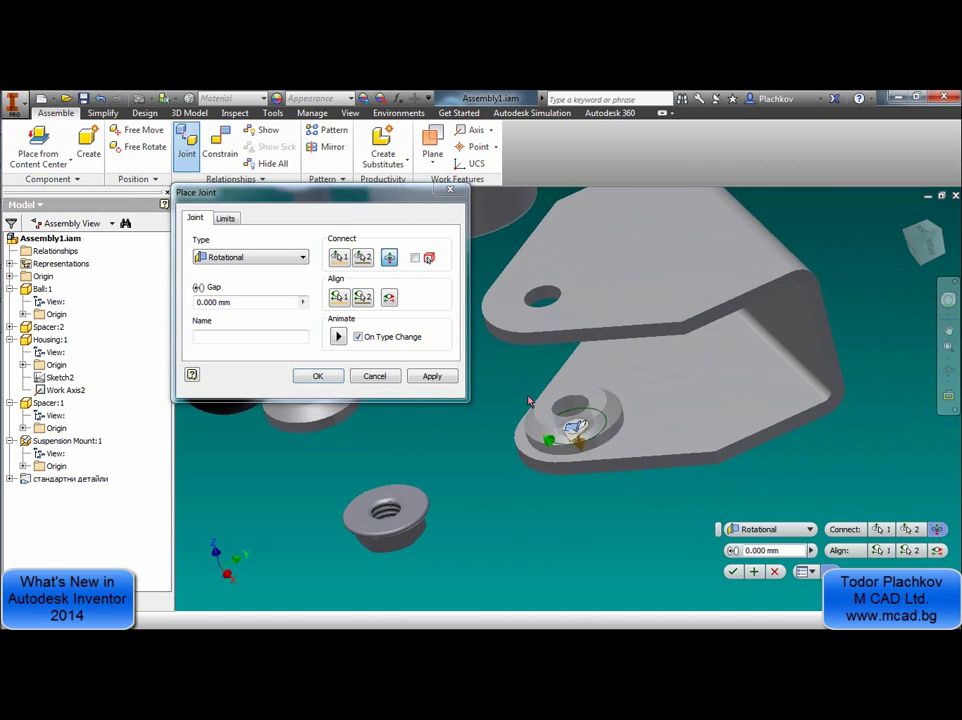
pyautogui.moveTo(718, 538); pyautogui.dragTo(617, 257)
pyautogui.click(650, 250)
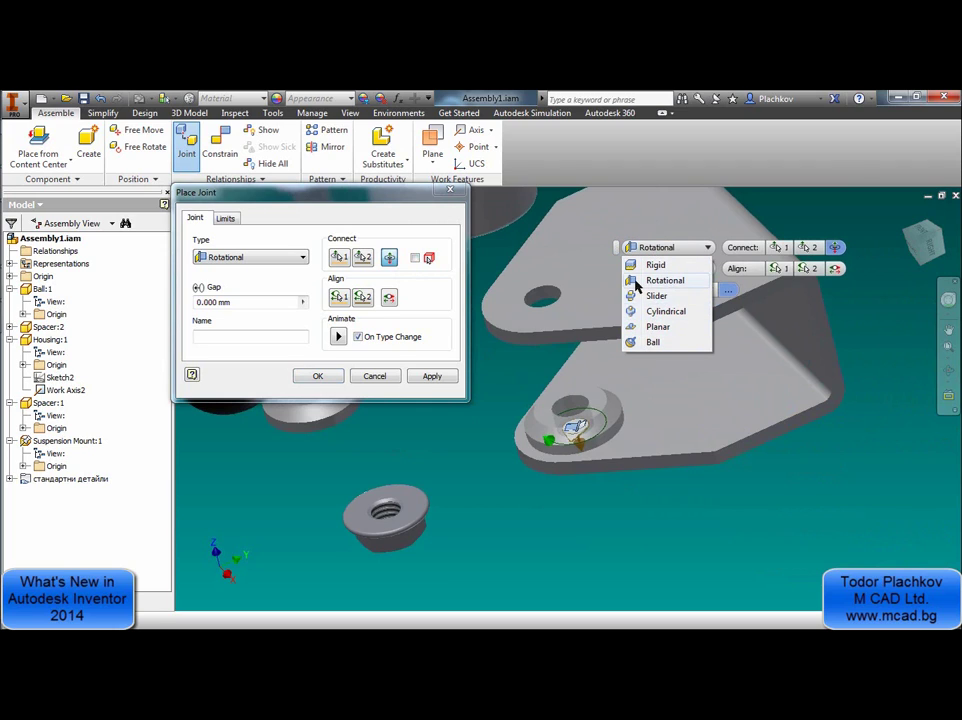
pyautogui.click(633, 266)
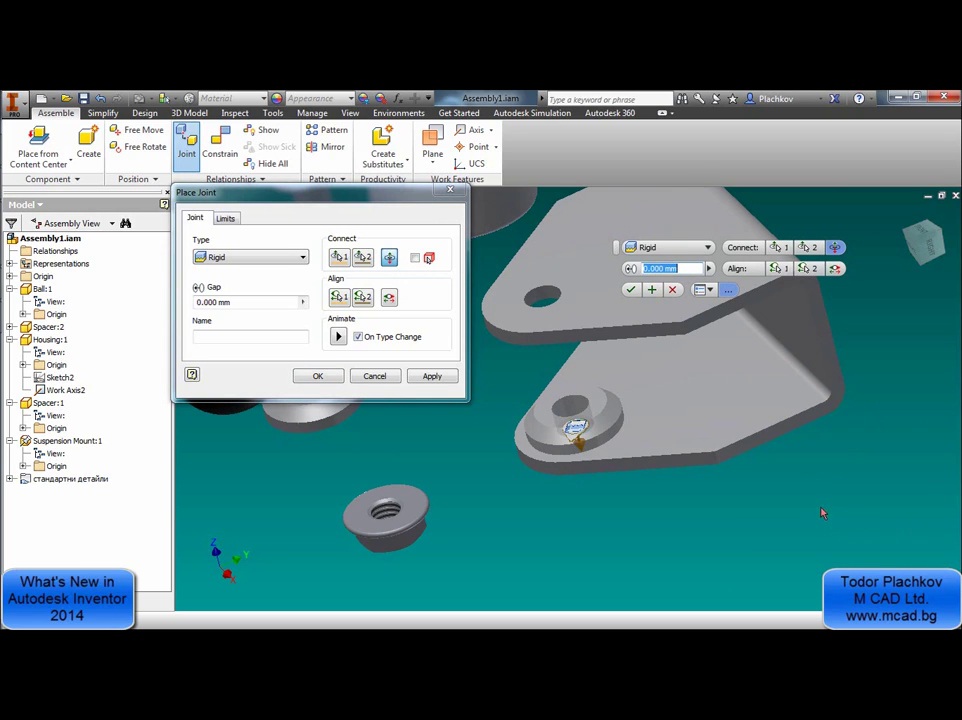
pyautogui.click(631, 291)
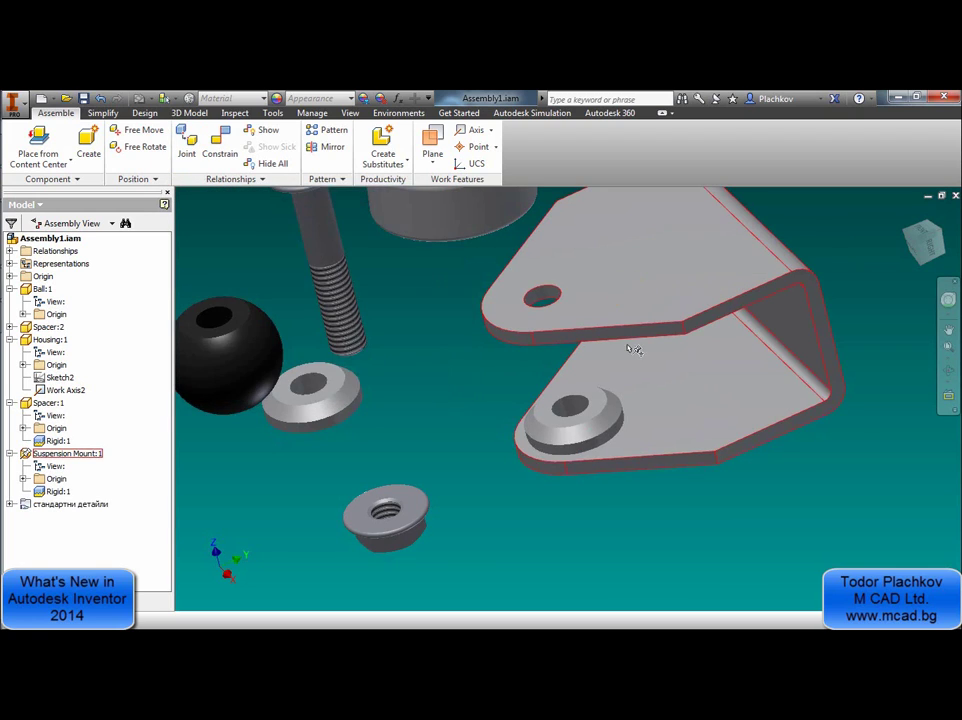
# Place a flipped Rotational joint between the loose spacer's hole and the inner face of the suspension mount's other hole
pyautogui.scroll(-2, 585, 424)
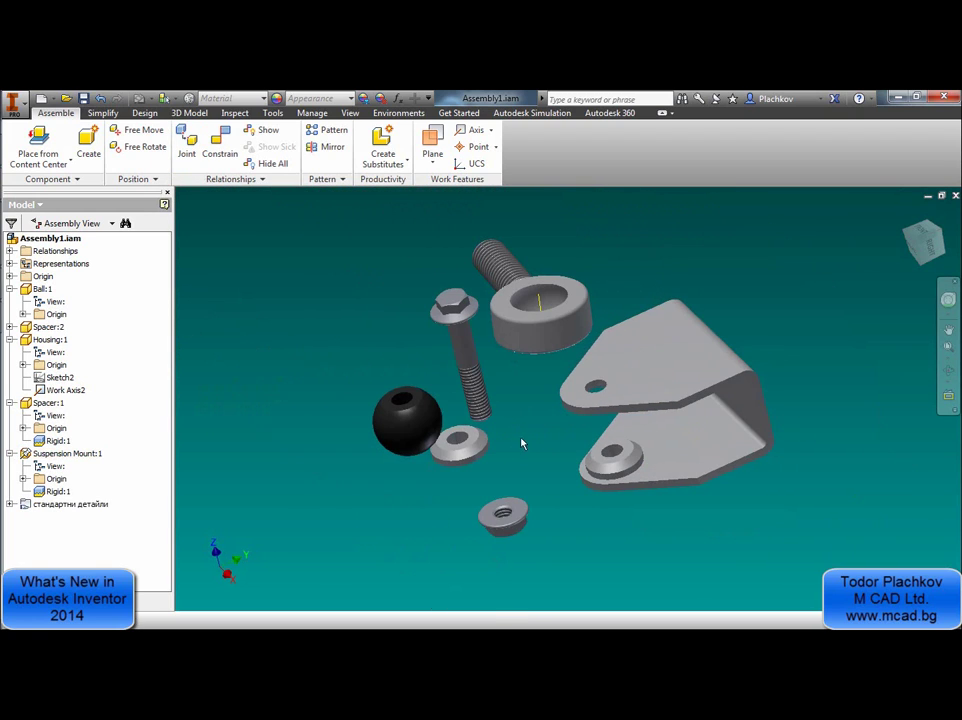
pyautogui.keyDown('shift'); pyautogui.moveTo(520, 440); pyautogui.dragTo(492, 316, button='middle'); pyautogui.keyUp('shift')
pyautogui.click(184, 152)
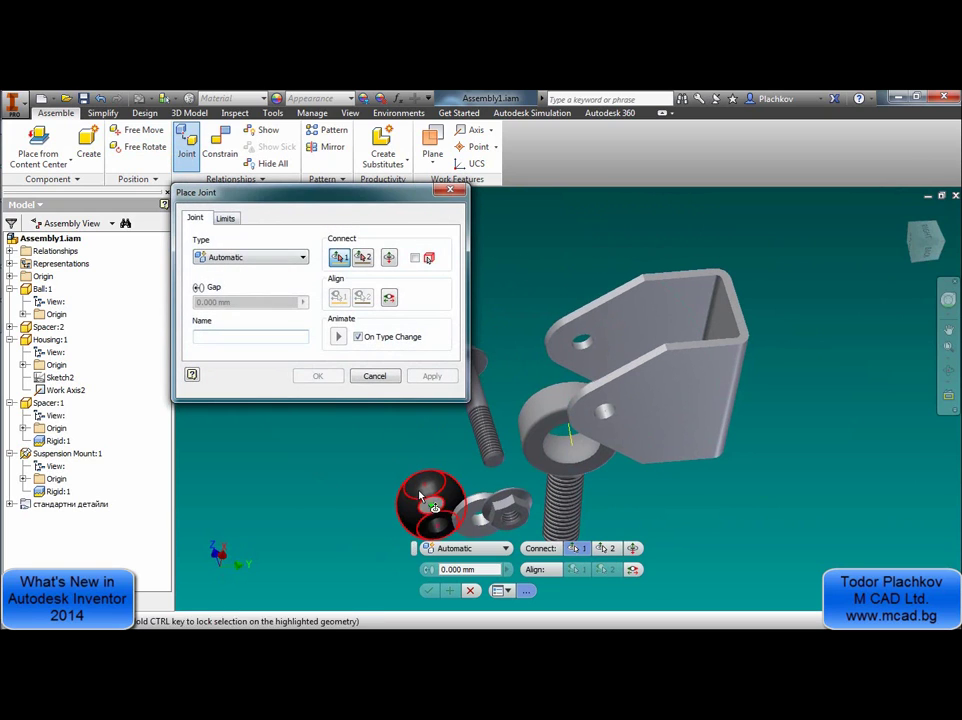
pyautogui.click(478, 522)
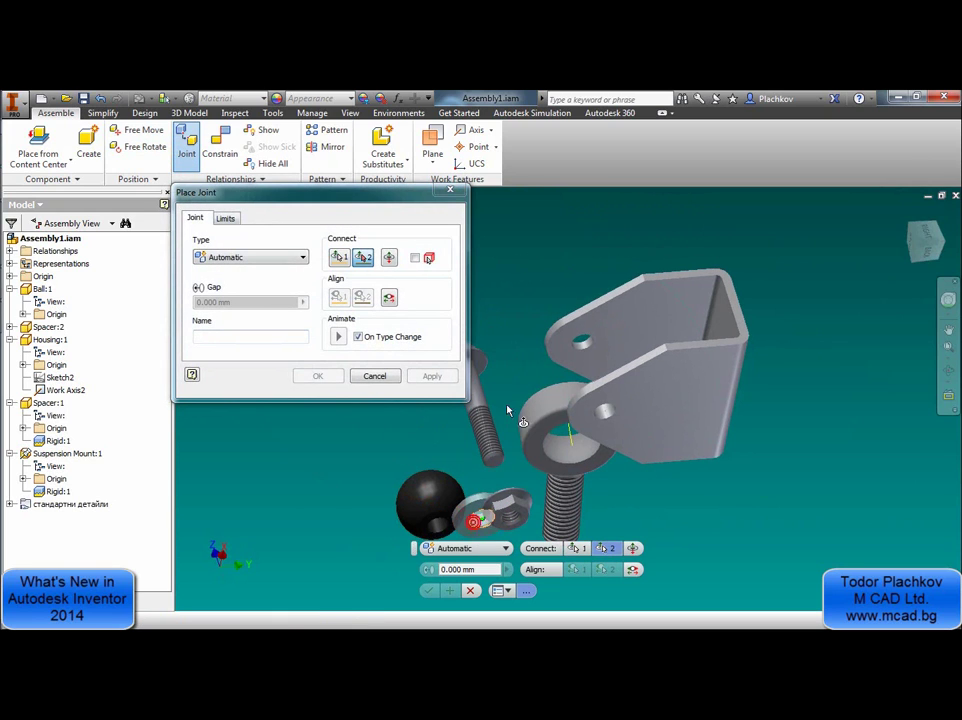
pyautogui.click(590, 344)
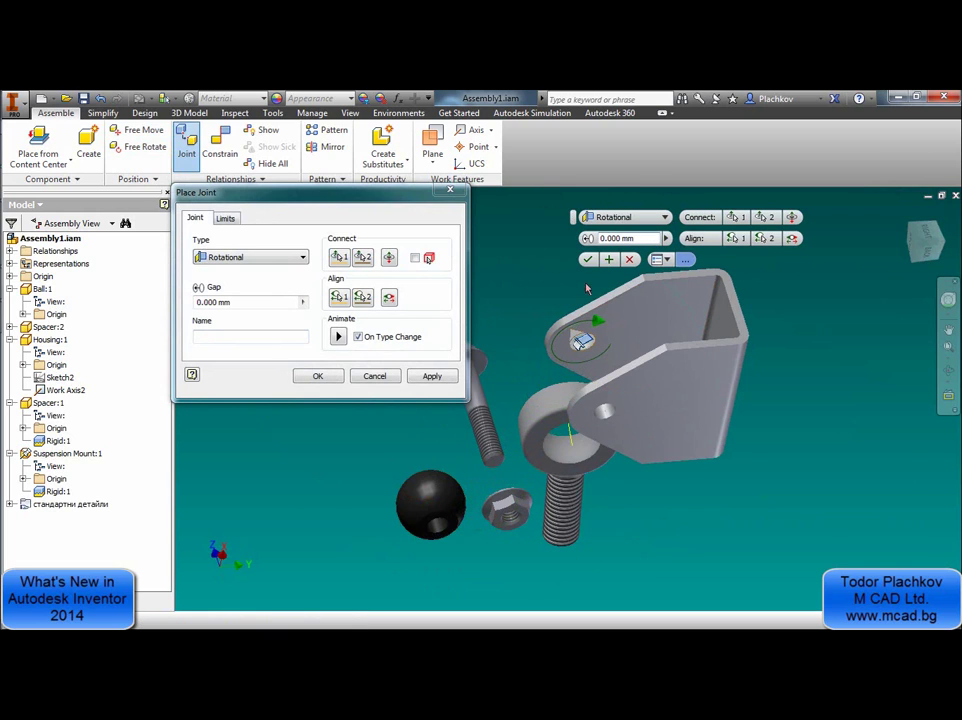
pyautogui.click(390, 257)
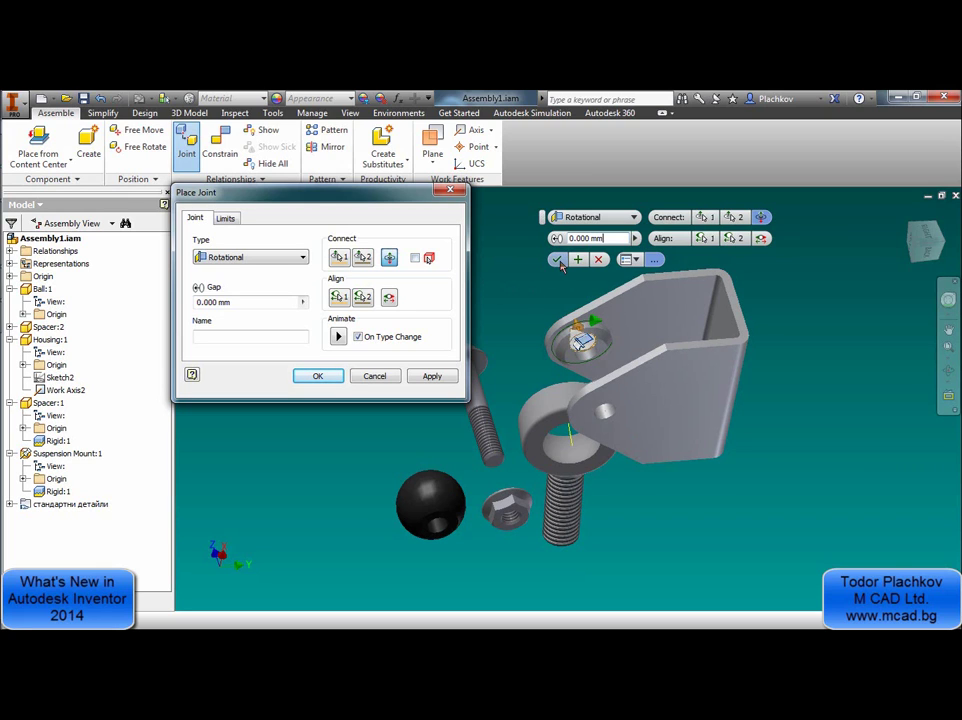
pyautogui.click(558, 260)
# Inspect both spacers on the suspension mount and check whether each can still move under its joint
pyautogui.scroll(6, 565, 345)
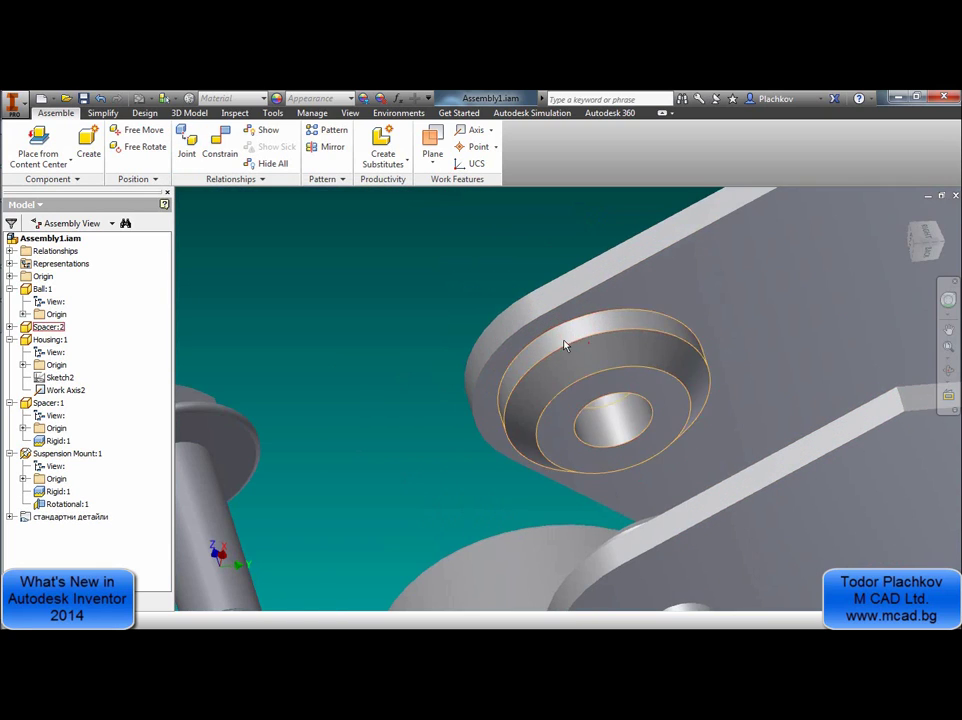
pyautogui.click(565, 345)
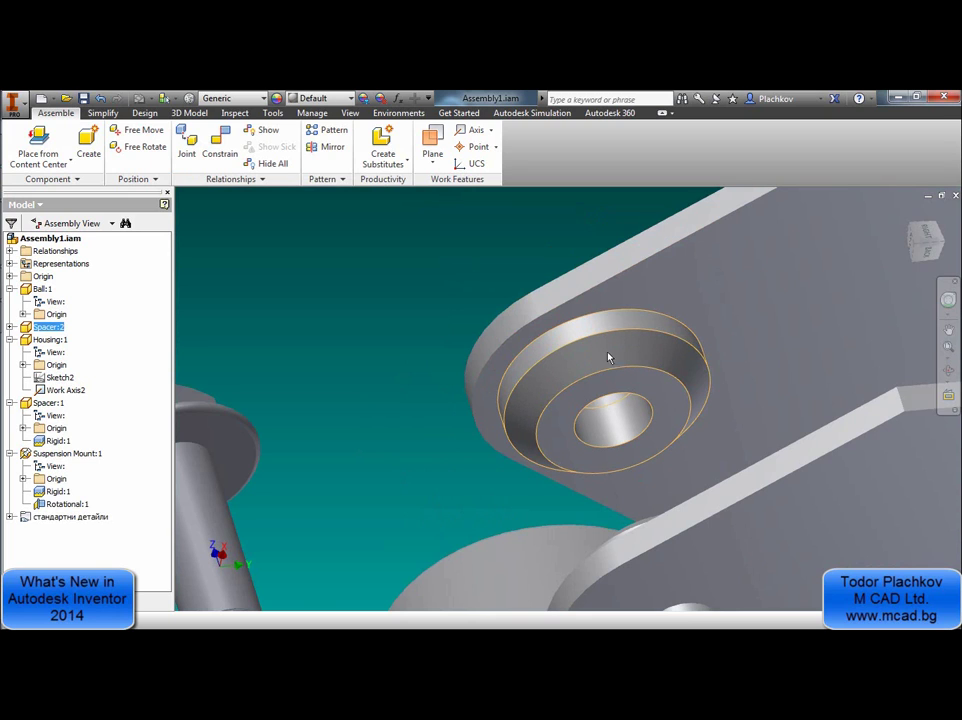
pyautogui.scroll(-5, 490, 232)
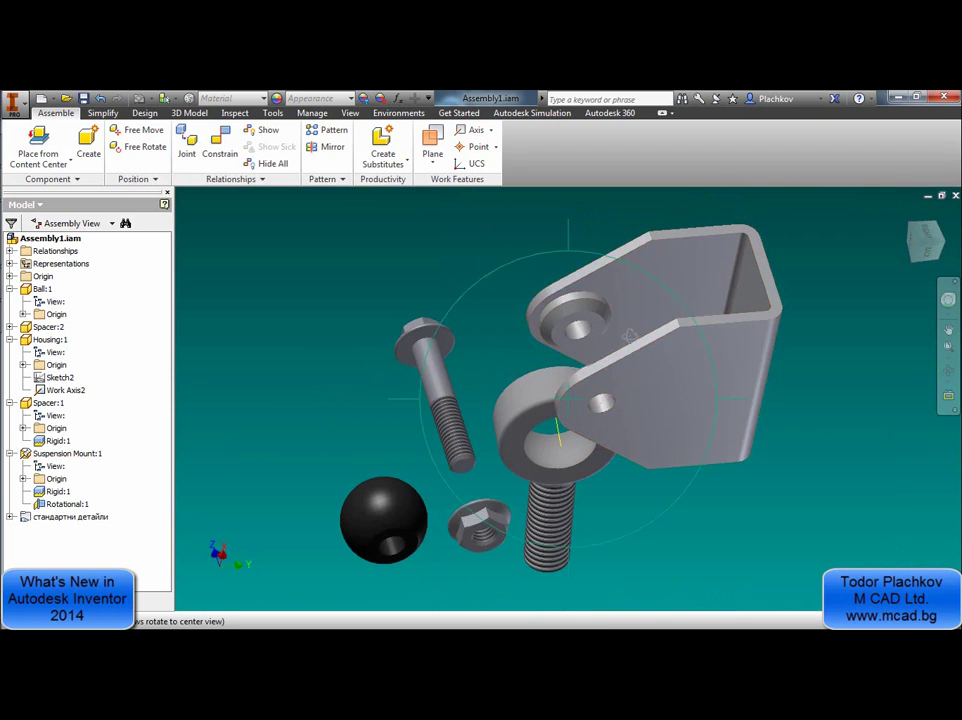
pyautogui.keyDown('shift'); pyautogui.moveTo(629, 336); pyautogui.dragTo(632, 486, button='middle'); pyautogui.keyUp('shift')
pyautogui.click(630, 484)
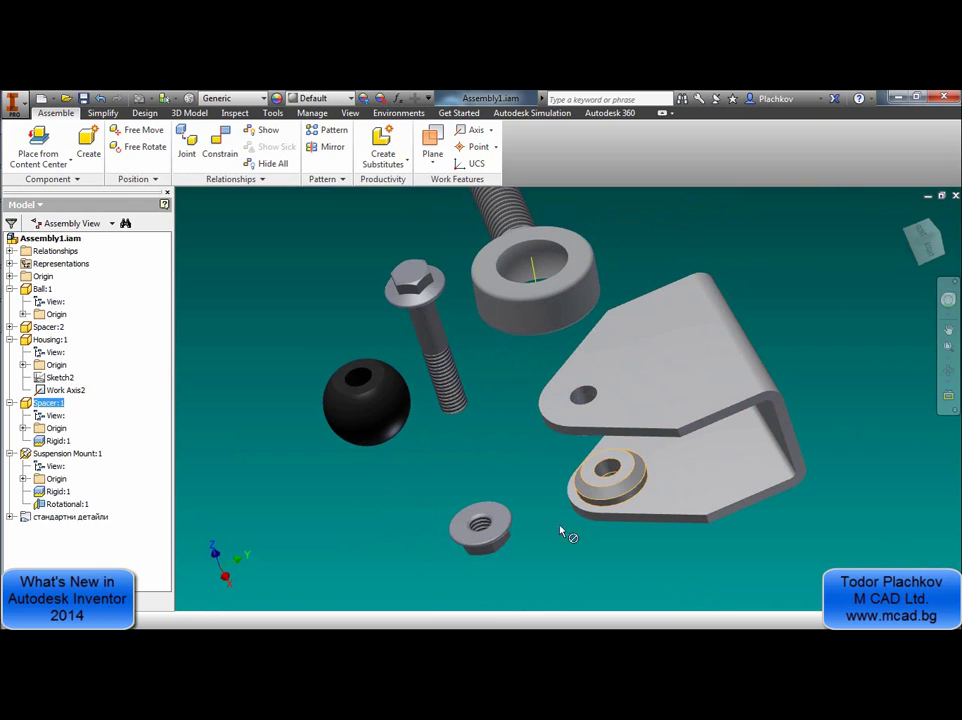
pyautogui.moveTo(554, 470); pyautogui.dragTo(572, 473, button='middle')
pyautogui.click(478, 479)
pyautogui.moveTo(478, 479); pyautogui.dragTo(554, 451, button='middle')
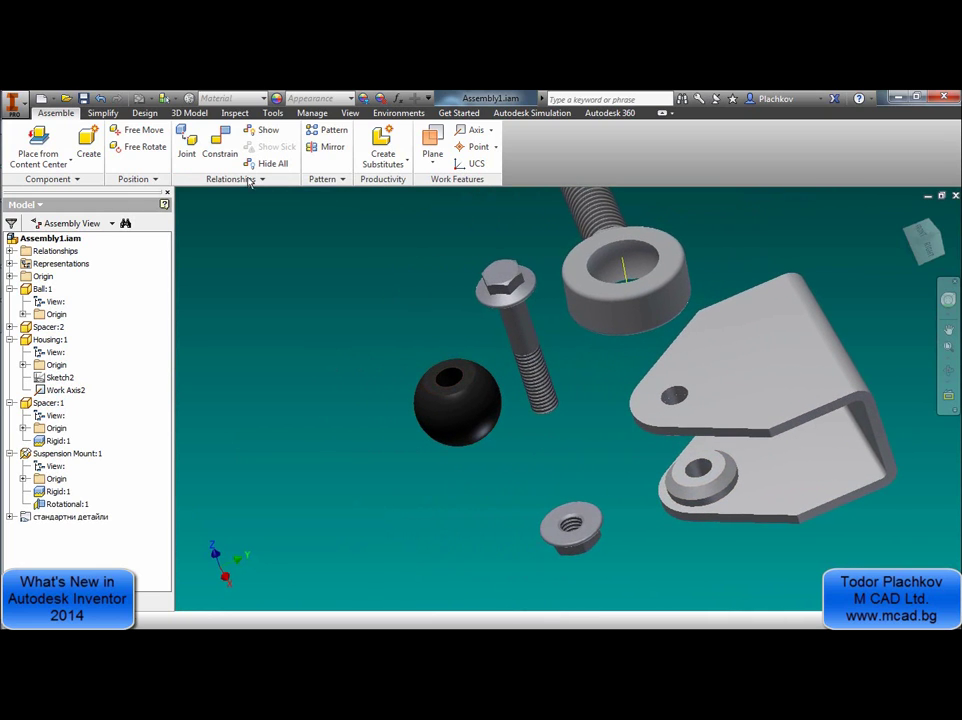
# Place a Ball joint between the centre of the housing's eye and the centre of the black ball
pyautogui.click(190, 145)
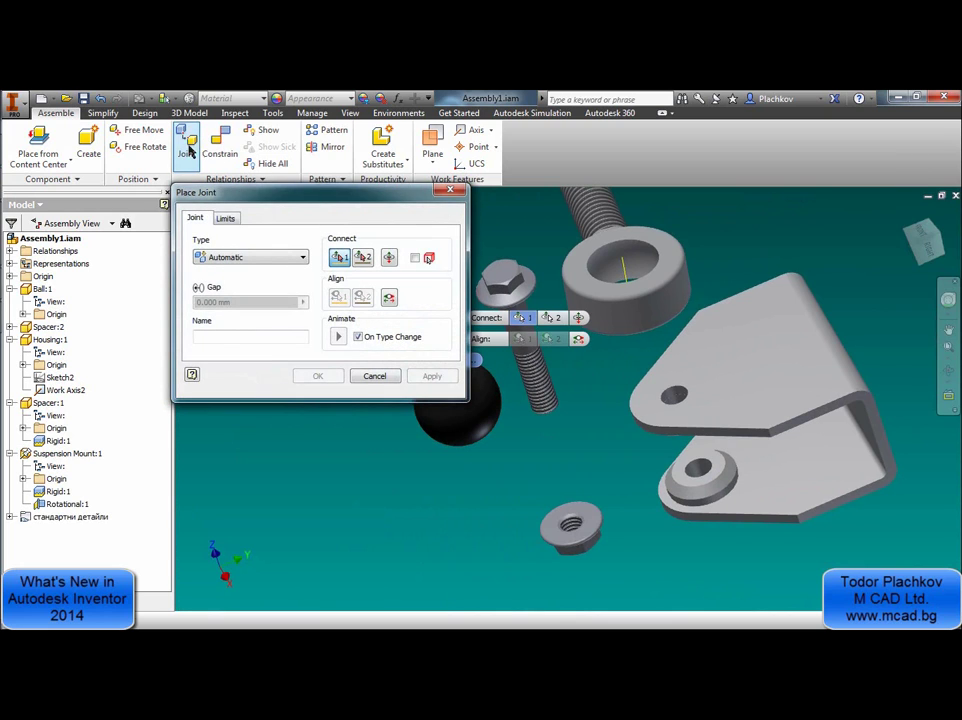
pyautogui.moveTo(449, 459); pyautogui.dragTo(495, 540, button='middle')
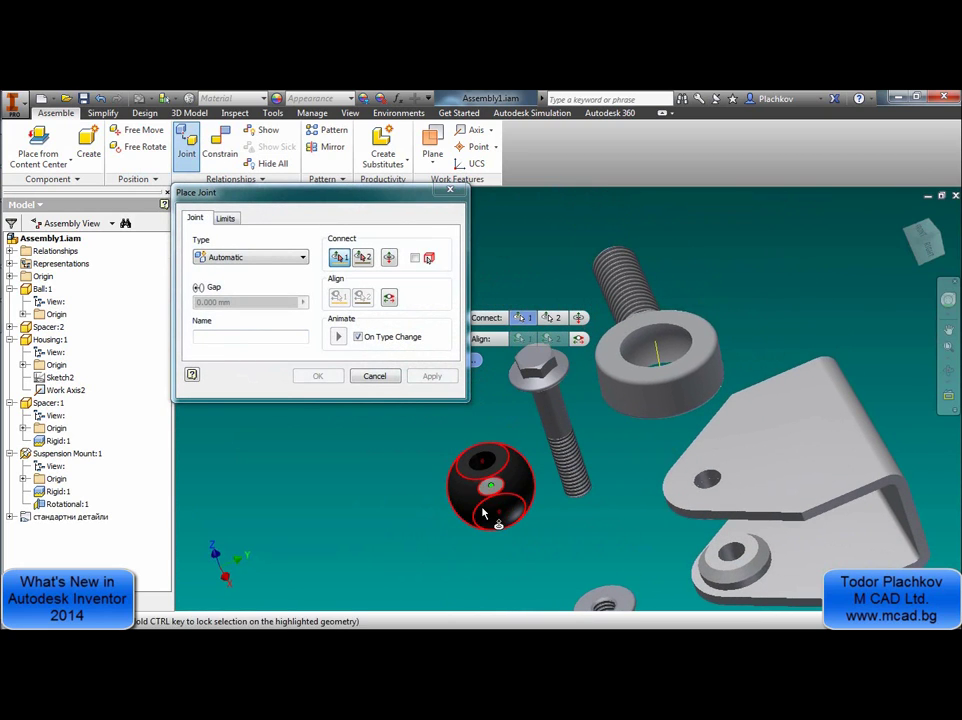
pyautogui.click(633, 349)
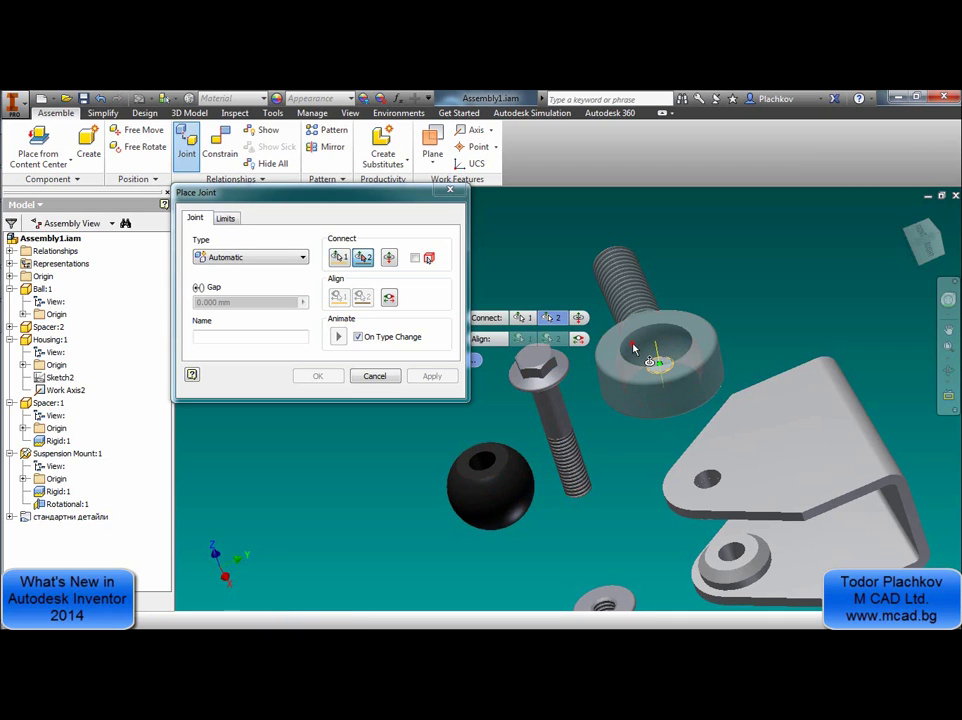
pyautogui.click(517, 497)
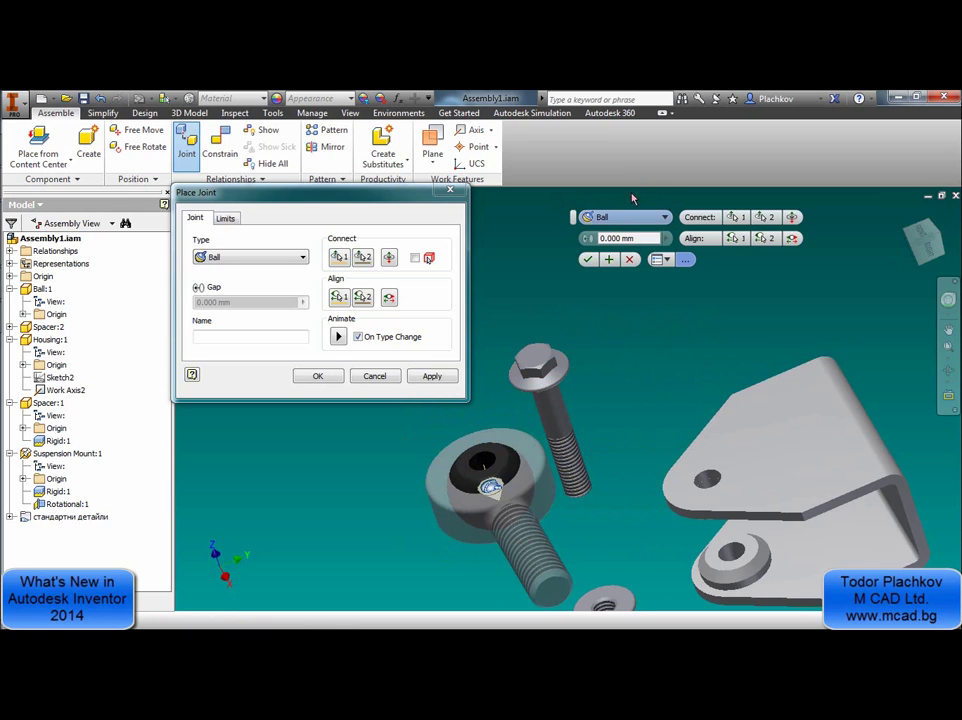
pyautogui.click(589, 261)
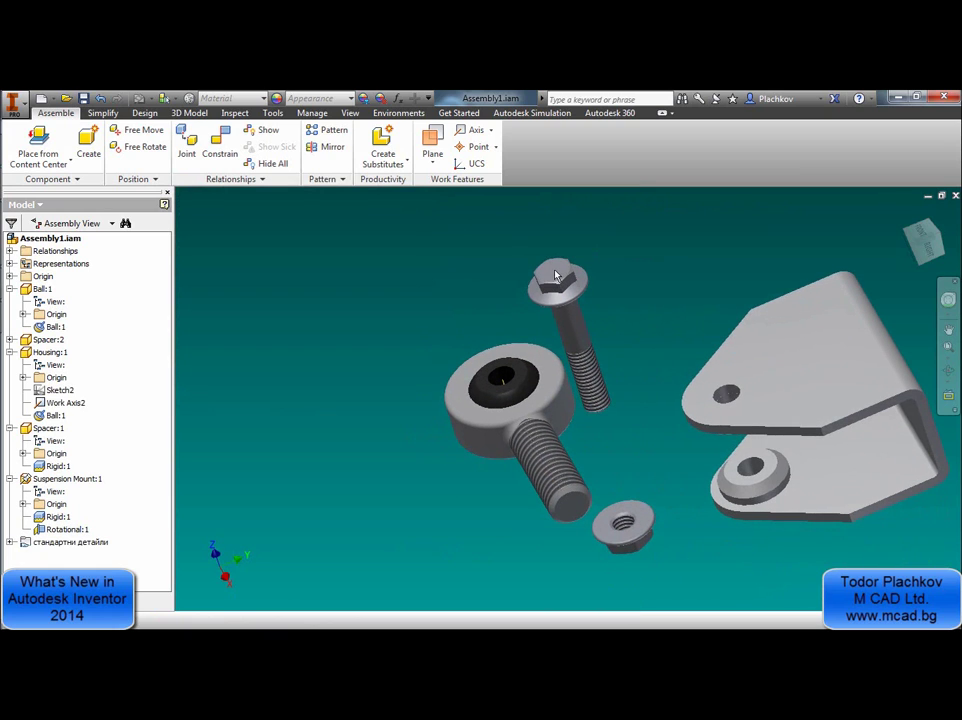
# Place a flipped Rotational joint between the ball's hole edge and the lower spacer's hole, and swing the housing to test its movement
pyautogui.press('j')
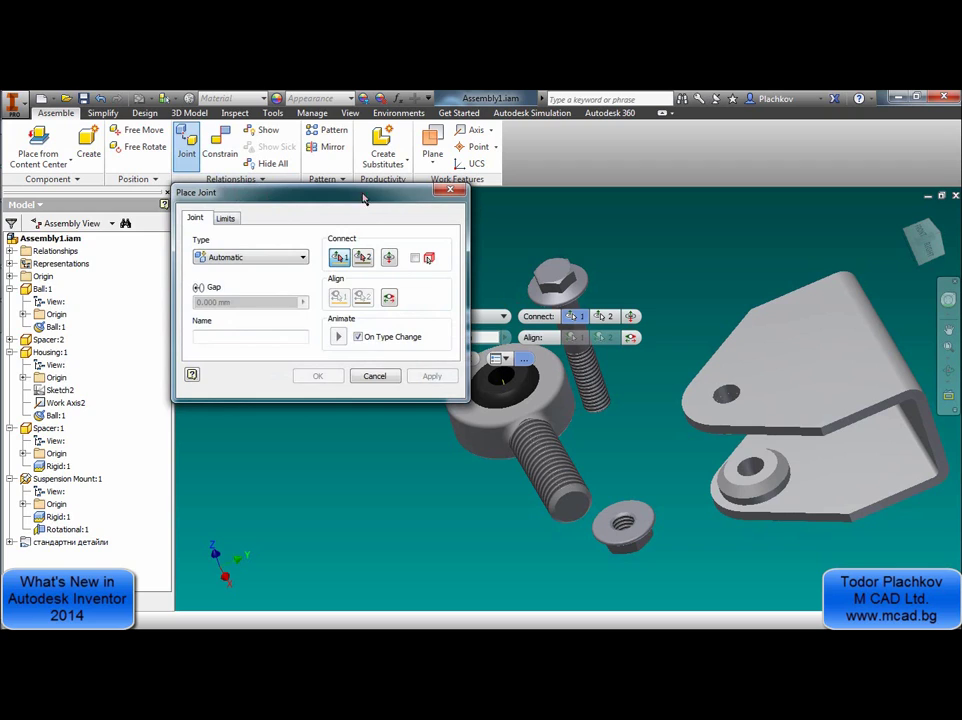
pyautogui.moveTo(363, 199); pyautogui.dragTo(214, 395)
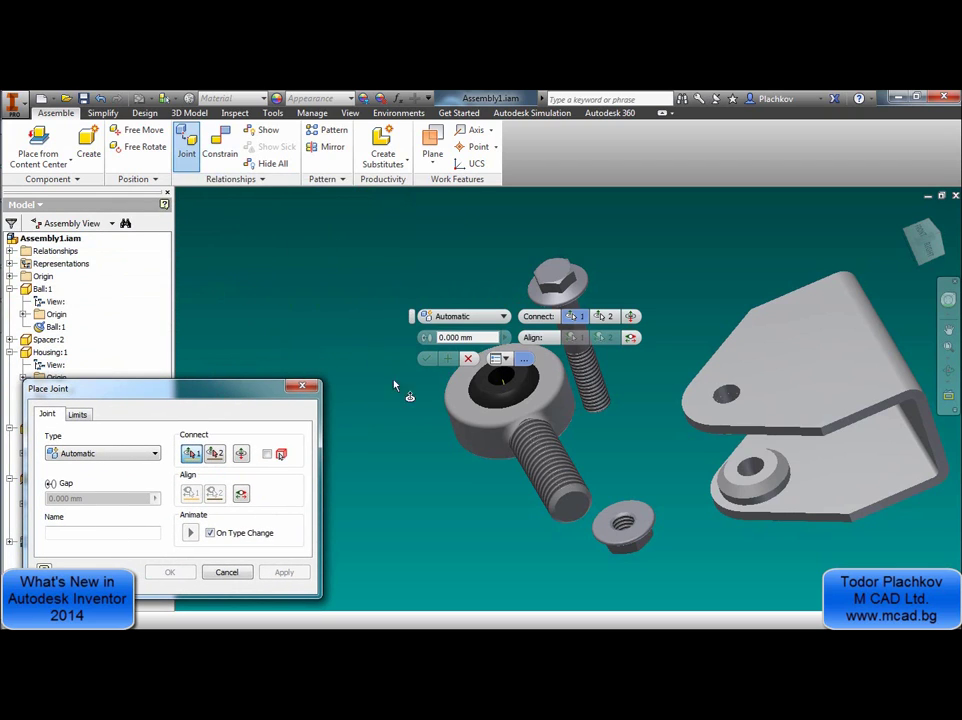
pyautogui.keyDown('shift'); pyautogui.moveTo(395, 385); pyautogui.dragTo(495, 420, button='middle'); pyautogui.keyUp('shift')
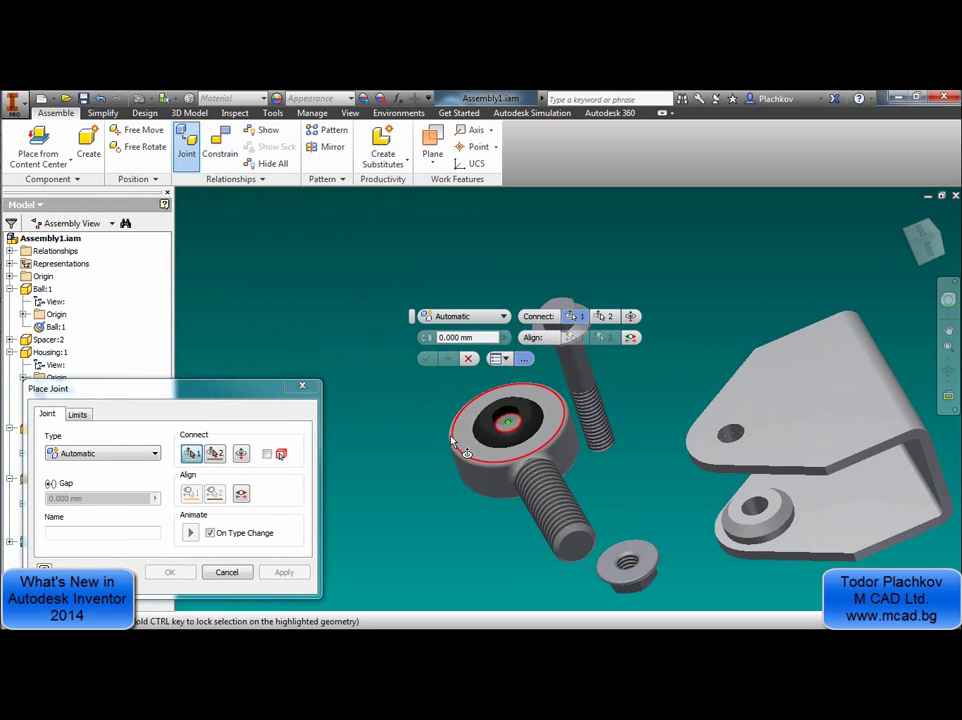
pyautogui.click(503, 414)
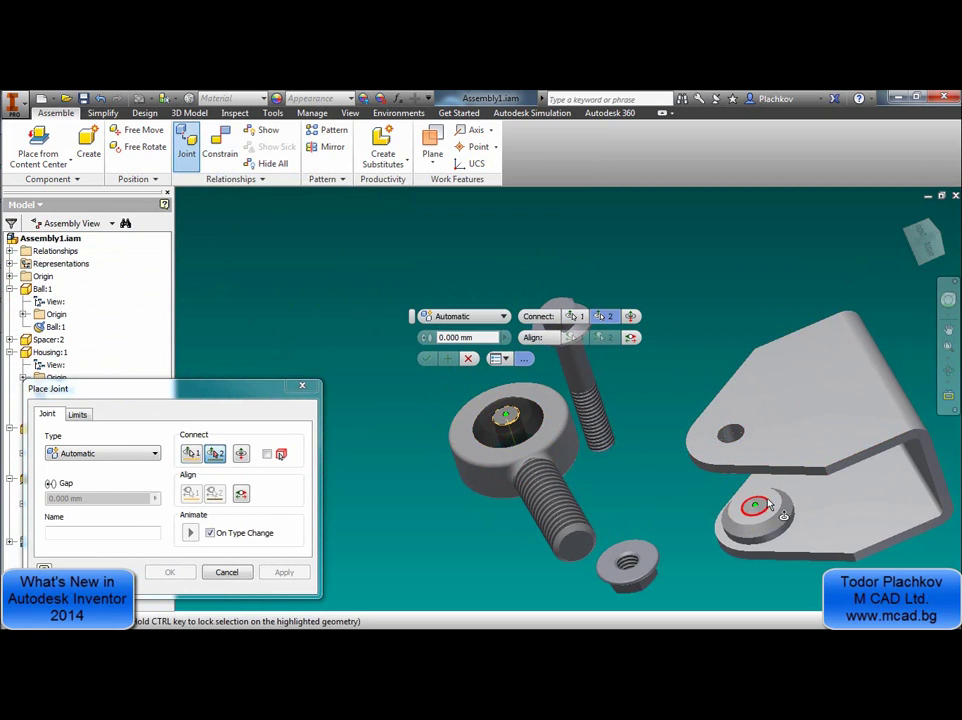
pyautogui.click(768, 504)
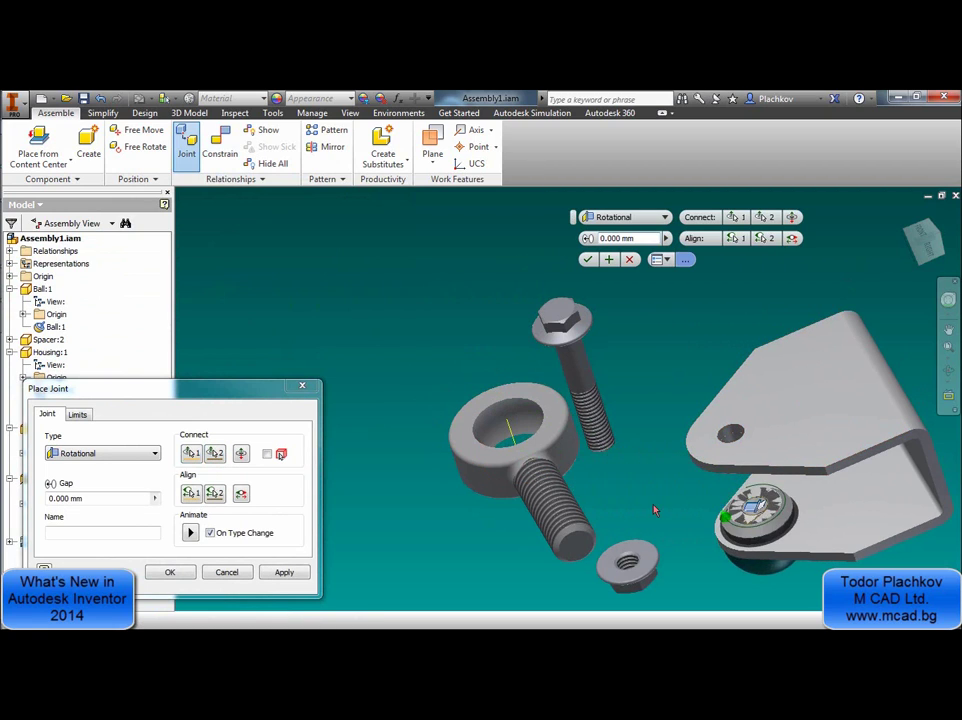
pyautogui.click(241, 455)
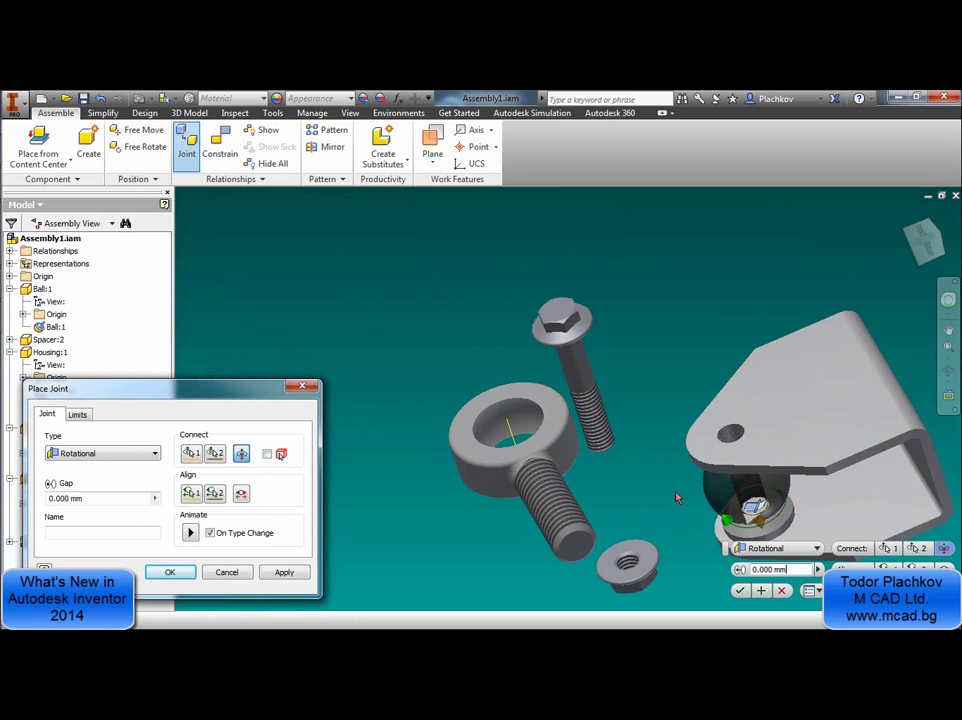
pyautogui.moveTo(676, 497); pyautogui.dragTo(652, 465, button='middle')
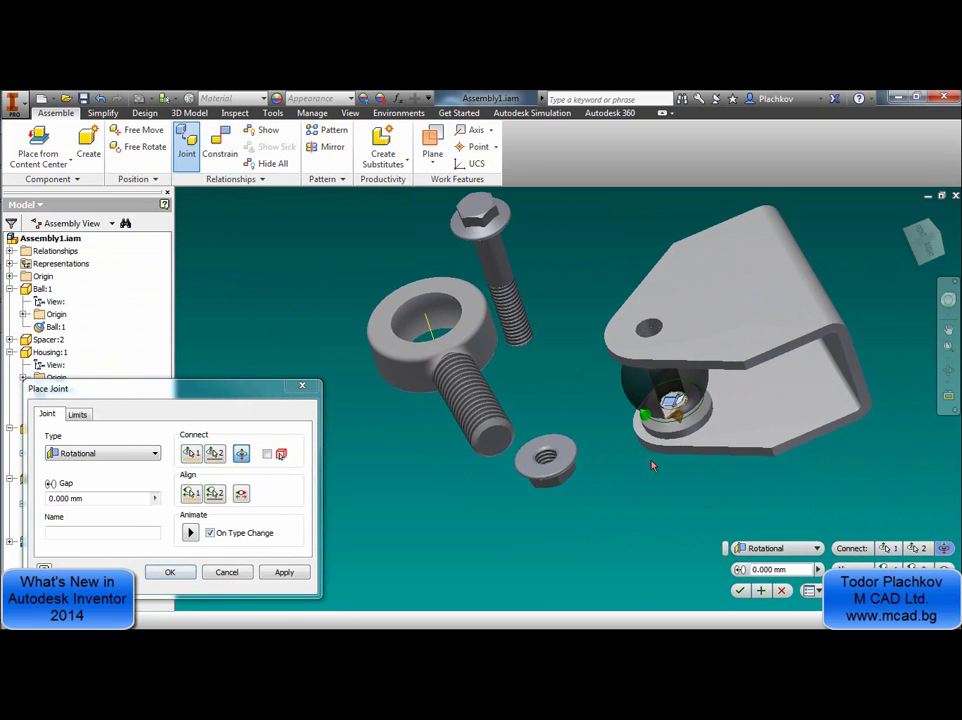
pyautogui.click(740, 591)
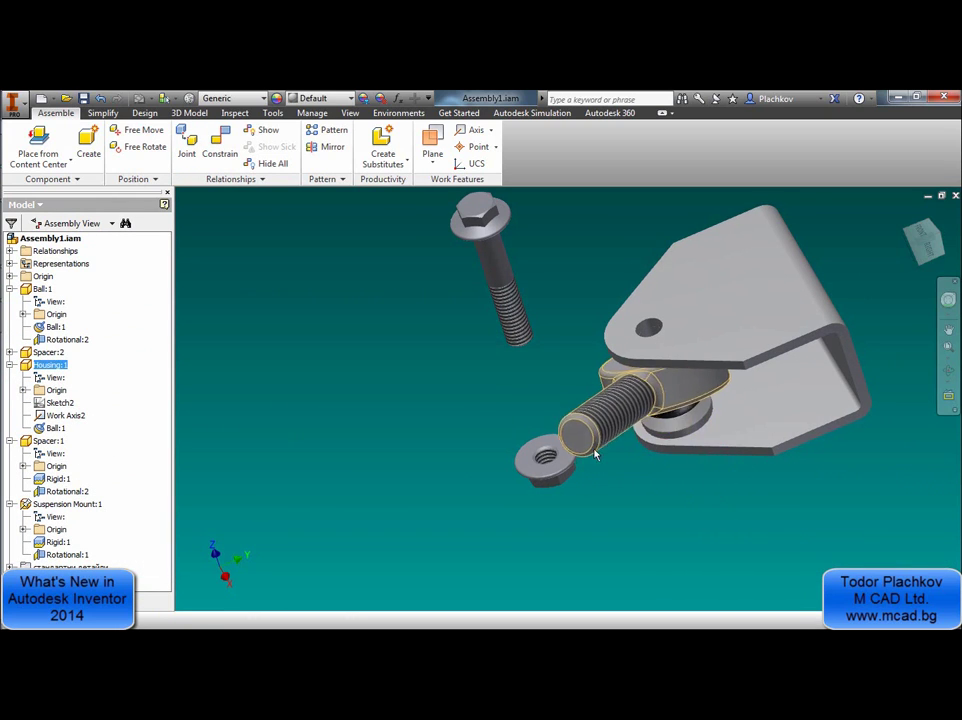
pyautogui.moveTo(595, 455); pyautogui.dragTo(683, 417)
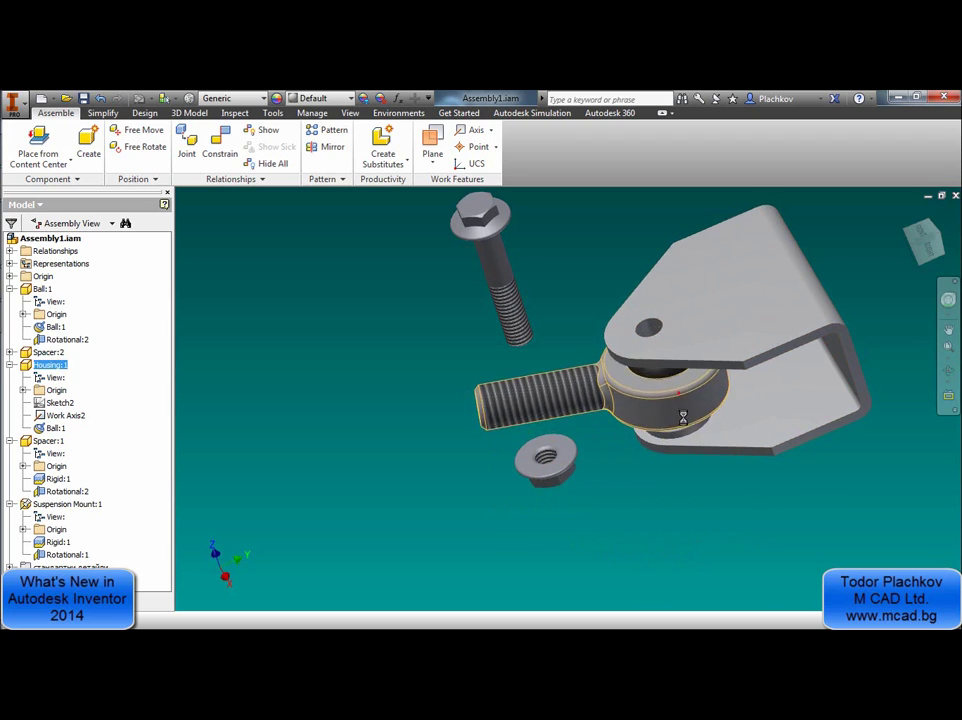
# Place a Rigid joint between the underside of the bolt's flanged head and the outer edge of the suspension mount's upper hole
pyautogui.moveTo(534, 233); pyautogui.dragTo(549, 313, button='middle')
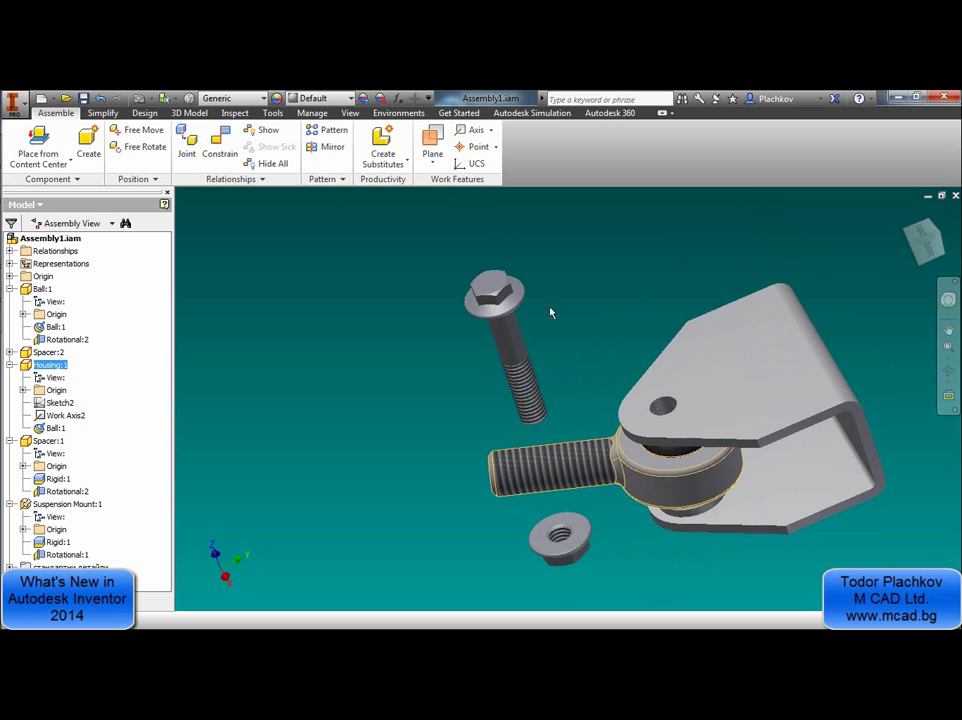
pyautogui.click(188, 145)
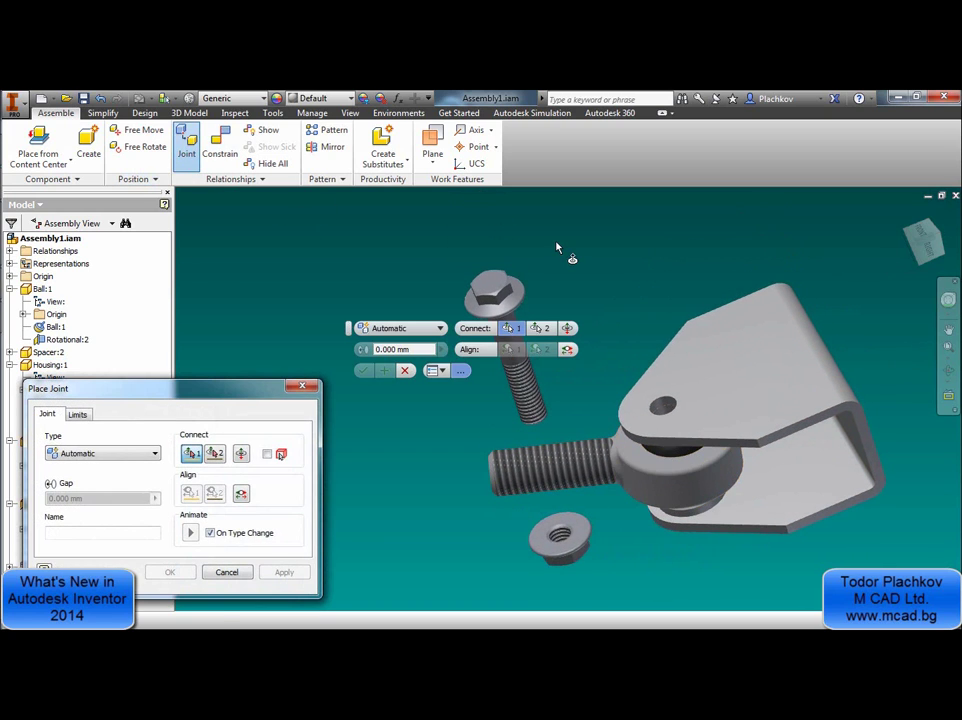
pyautogui.keyDown('shift'); pyautogui.moveTo(557, 248); pyautogui.dragTo(505, 273, button='middle'); pyautogui.keyUp('shift')
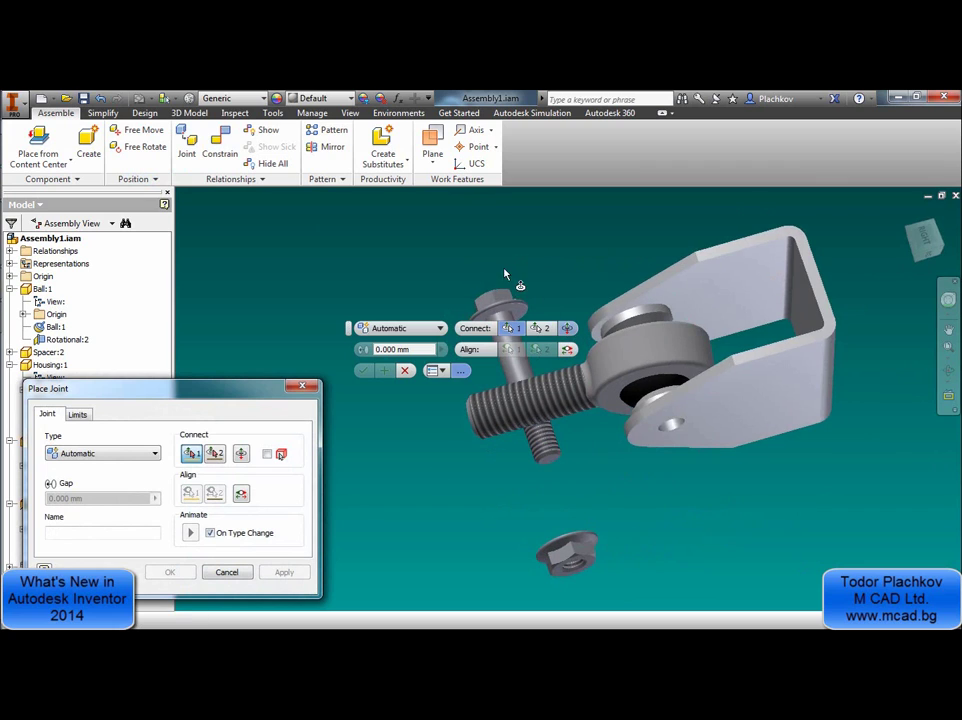
pyautogui.click(503, 298)
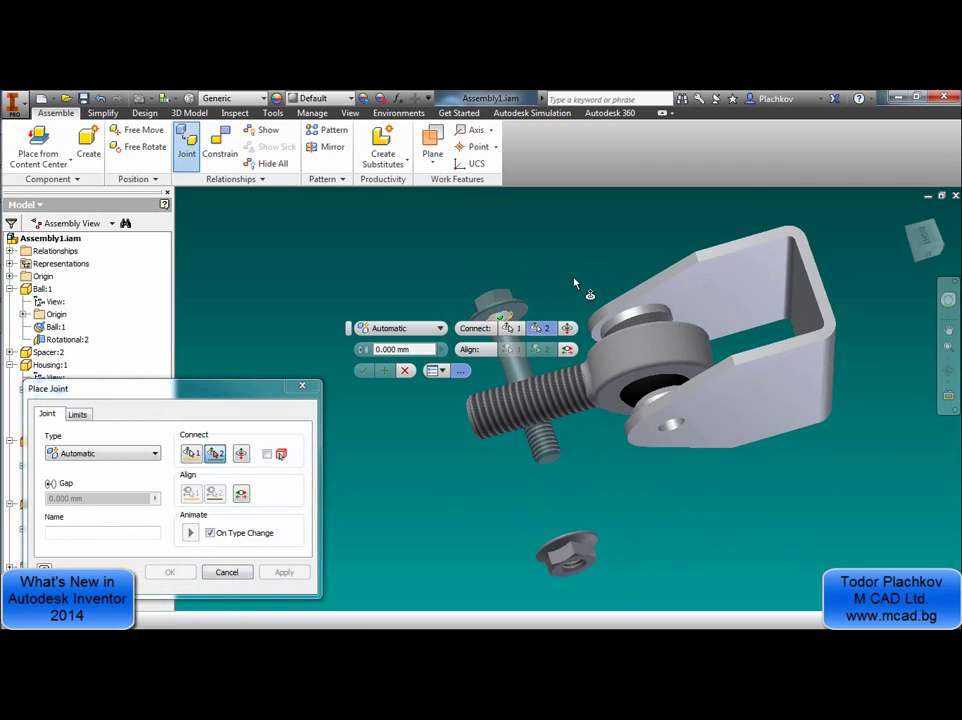
pyautogui.keyDown('shift'); pyautogui.moveTo(575, 285); pyautogui.dragTo(648, 395, button='middle'); pyautogui.keyUp('shift')
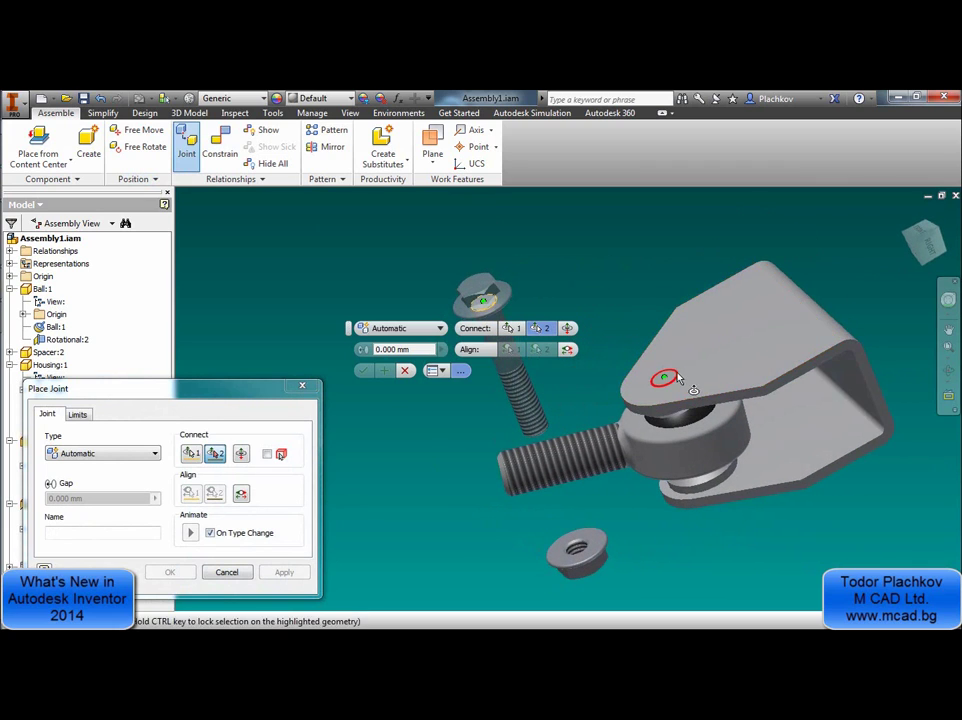
pyautogui.click(673, 376)
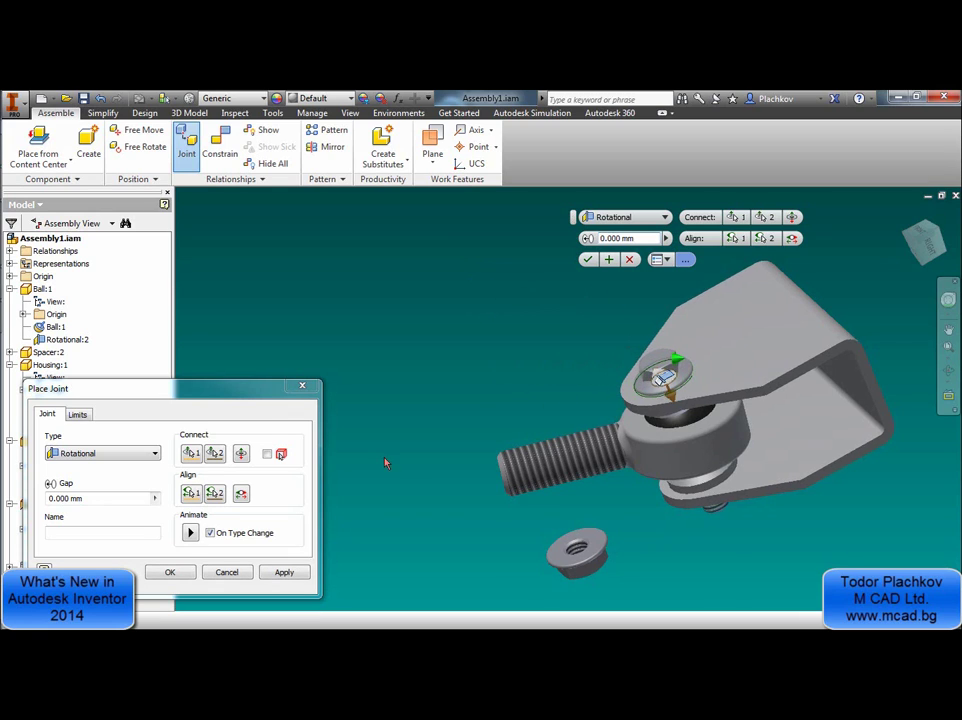
pyautogui.click(620, 217)
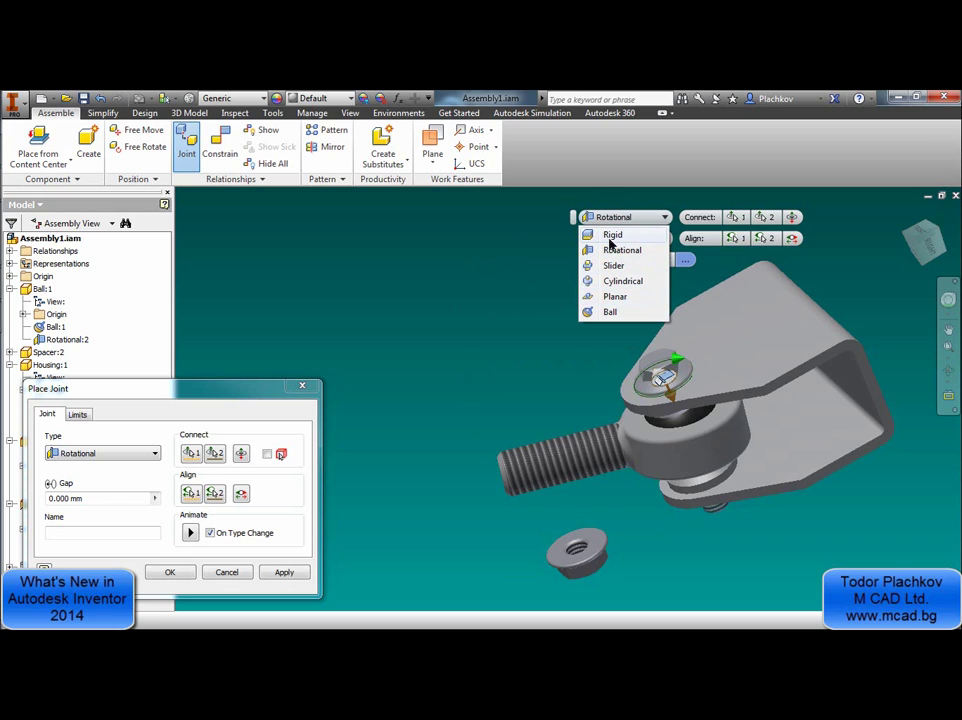
pyautogui.click(611, 237)
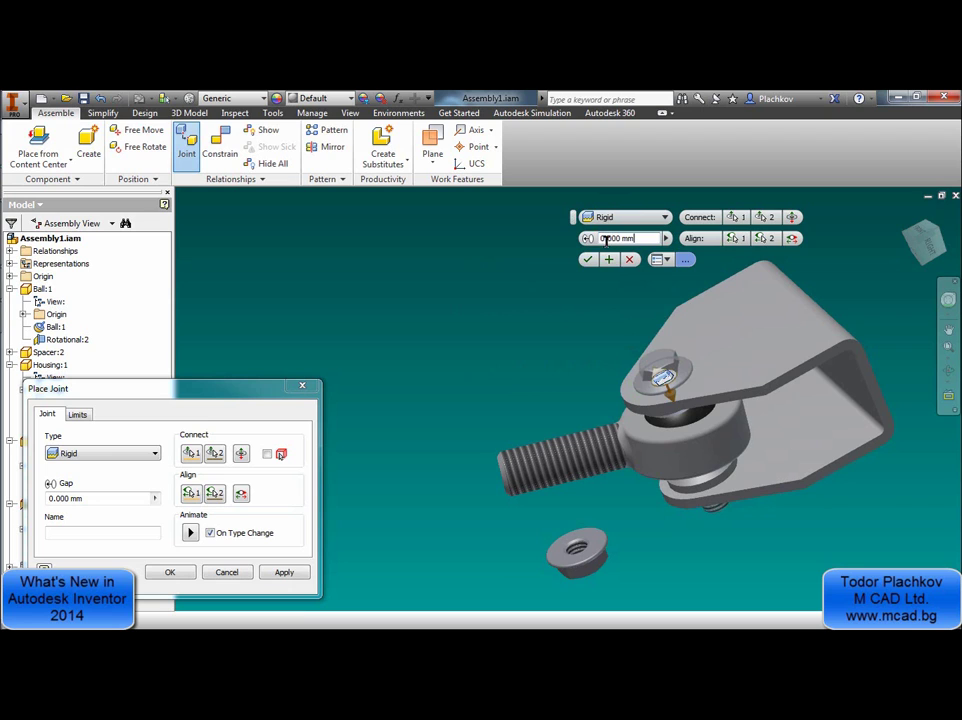
pyautogui.click(589, 259)
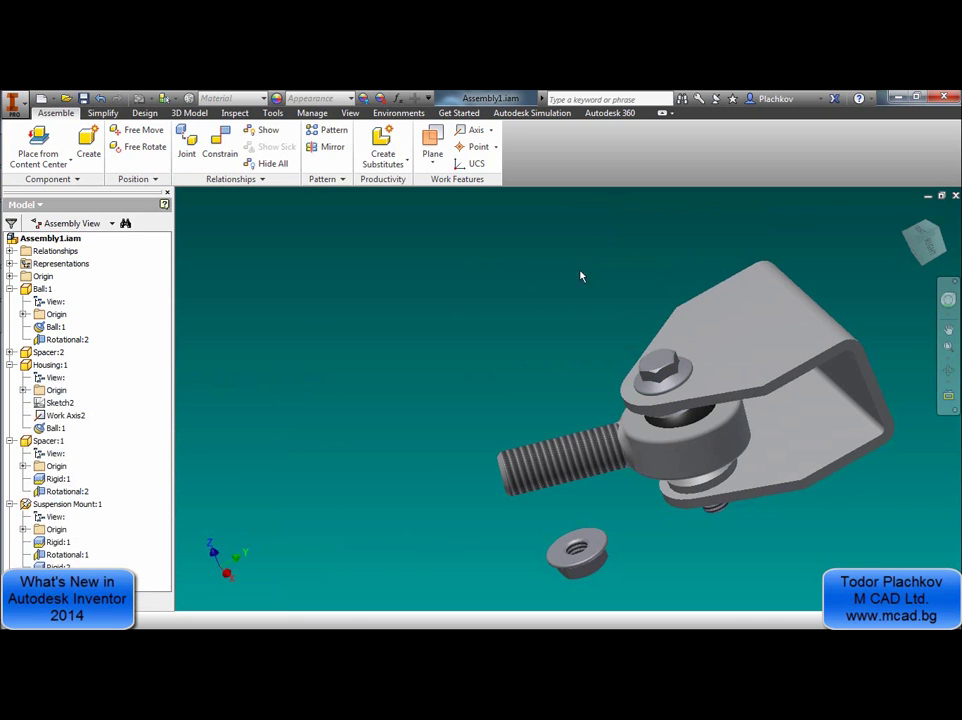
# Place a Rotational joint between the nut's flange face and the outer edge of the mount hole where the bolt's threaded end protrudes
pyautogui.press('j')
pyautogui.scroll(5, 580, 565)
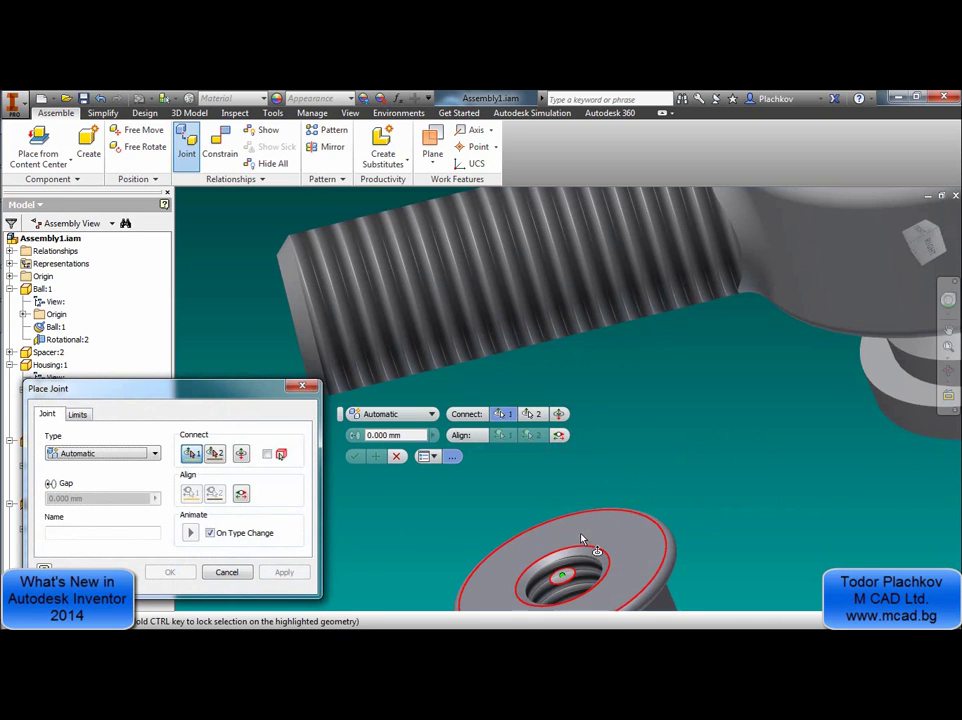
pyautogui.click(599, 553)
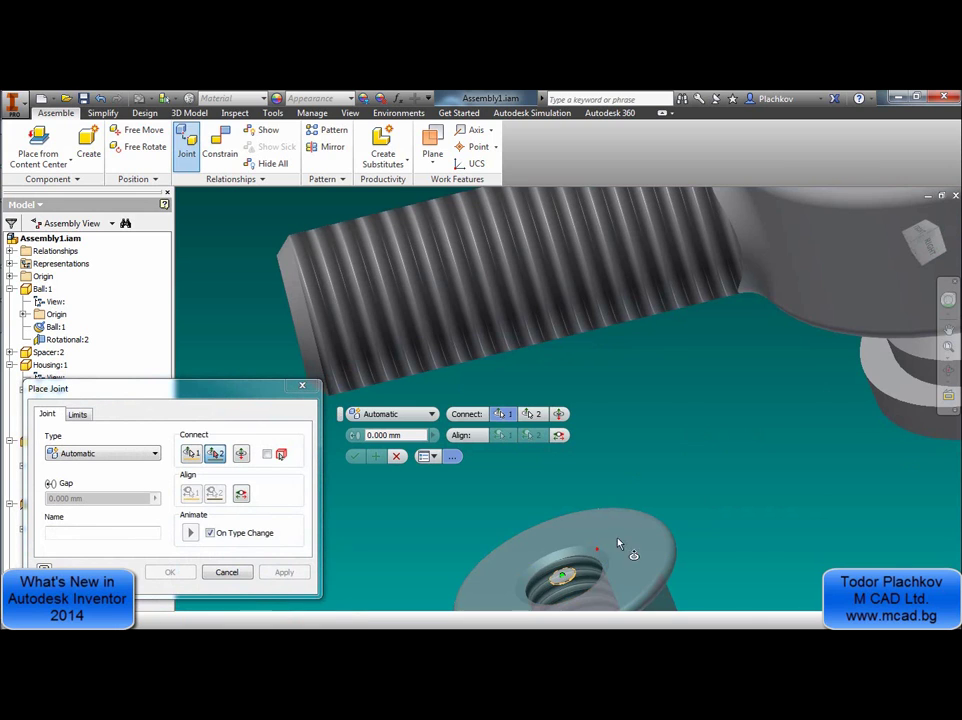
pyautogui.scroll(-4, 623, 544)
pyautogui.press('F4')
pyautogui.moveTo(660, 512); pyautogui.dragTo(704, 337)
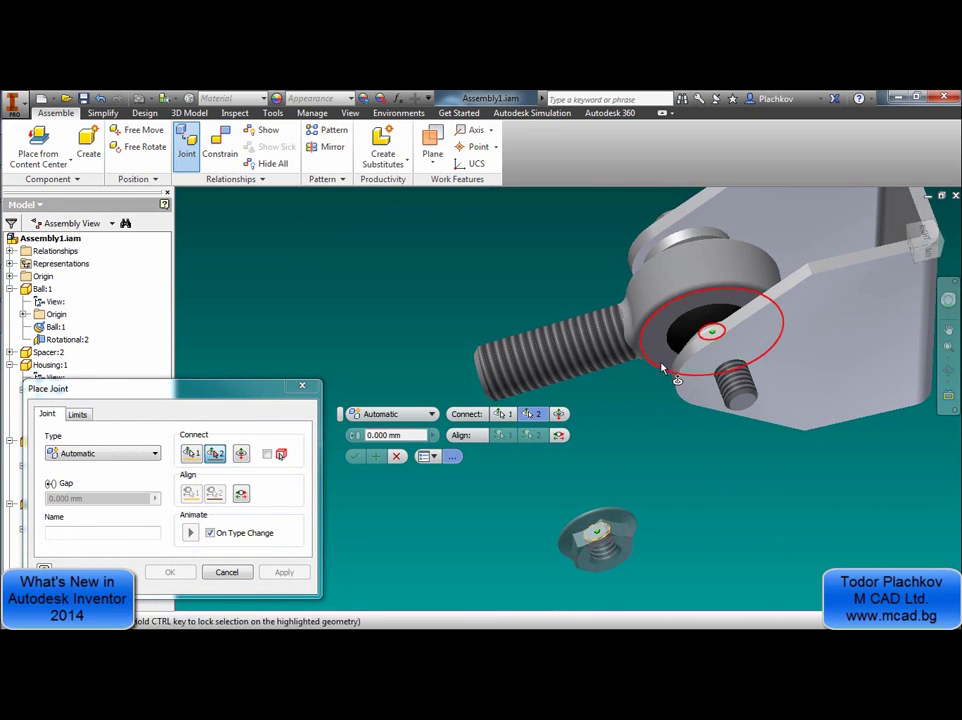
pyautogui.click(731, 369)
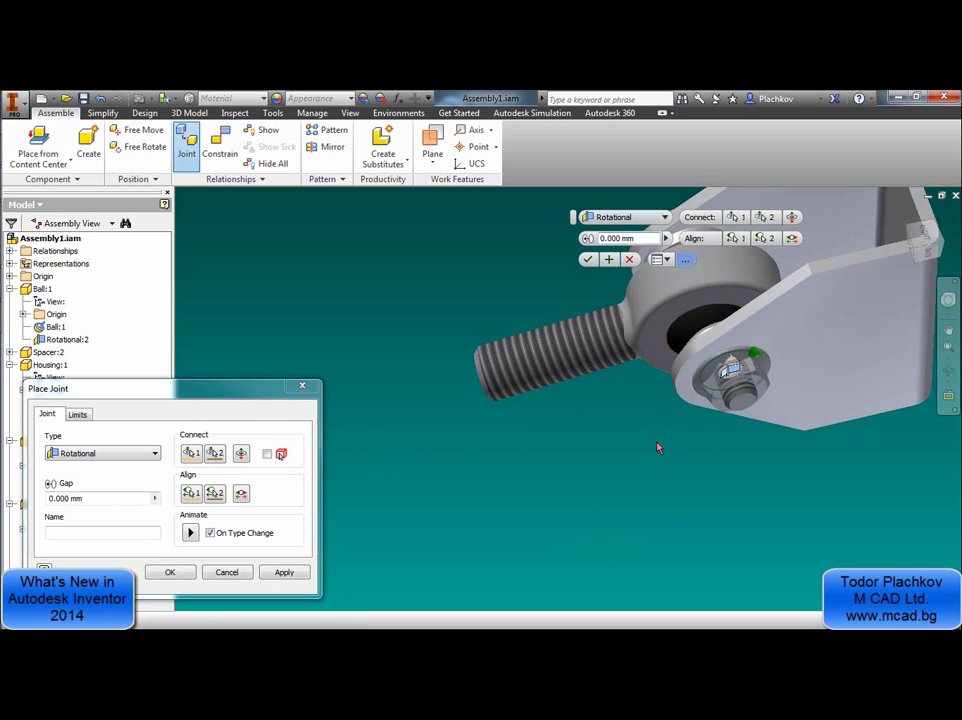
pyautogui.click(588, 260)
# Inspect the seated nut and bolt from both sides of the mount, and test whether the nut and housing can still move
pyautogui.keyDown('shift'); pyautogui.moveTo(691, 470); pyautogui.dragTo(675, 430, button='middle'); pyautogui.keyUp('shift')
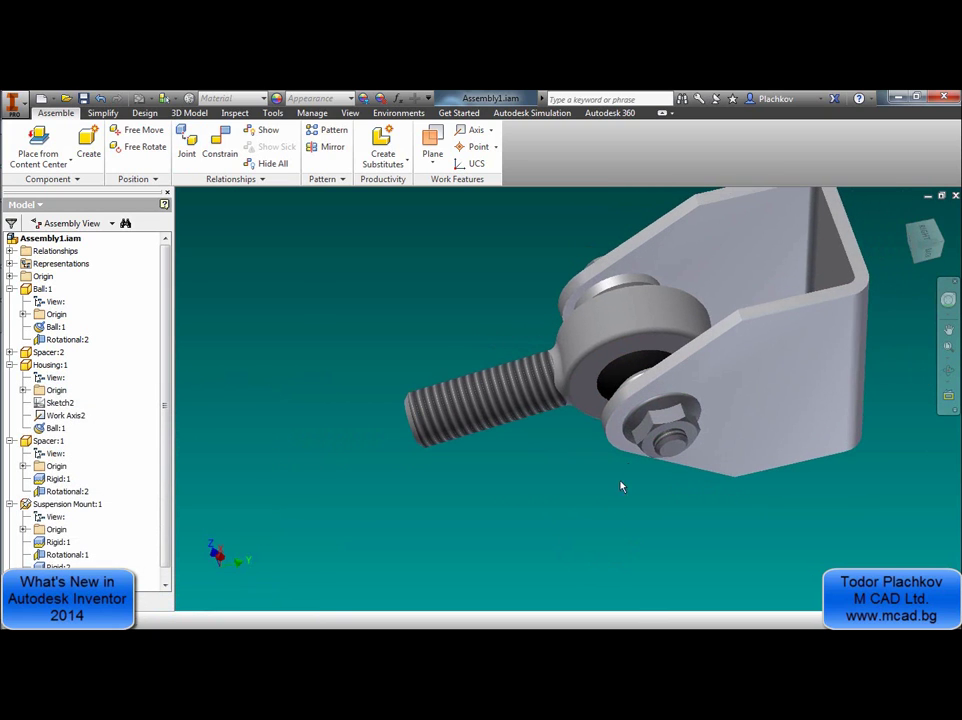
pyautogui.click(675, 430)
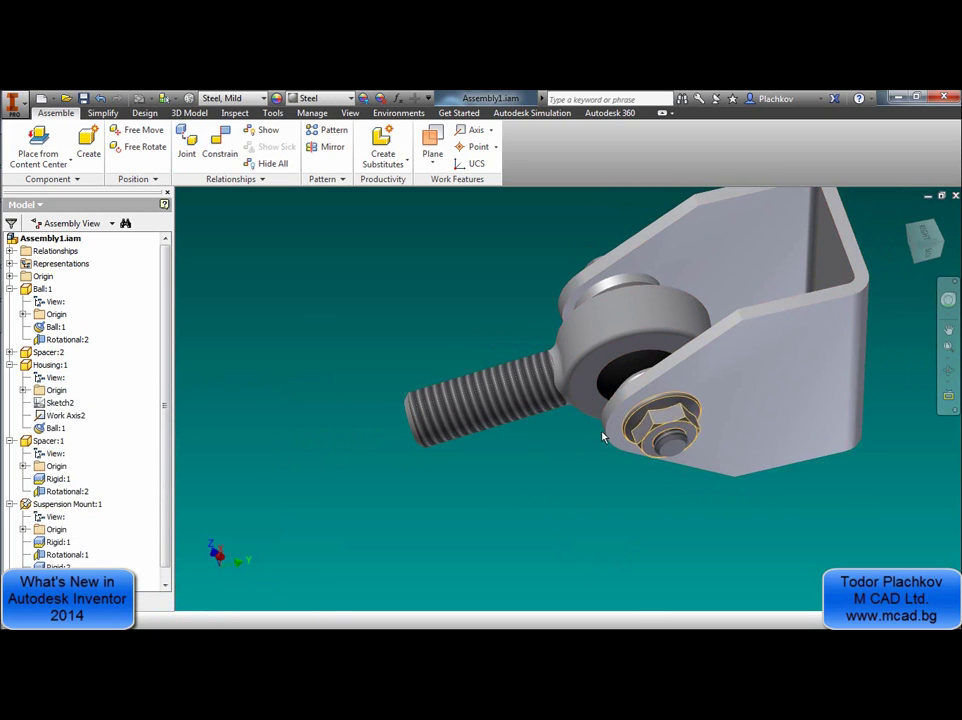
pyautogui.keyDown('shift'); pyautogui.moveTo(678, 428); pyautogui.dragTo(597, 472, button='middle'); pyautogui.keyUp('shift')
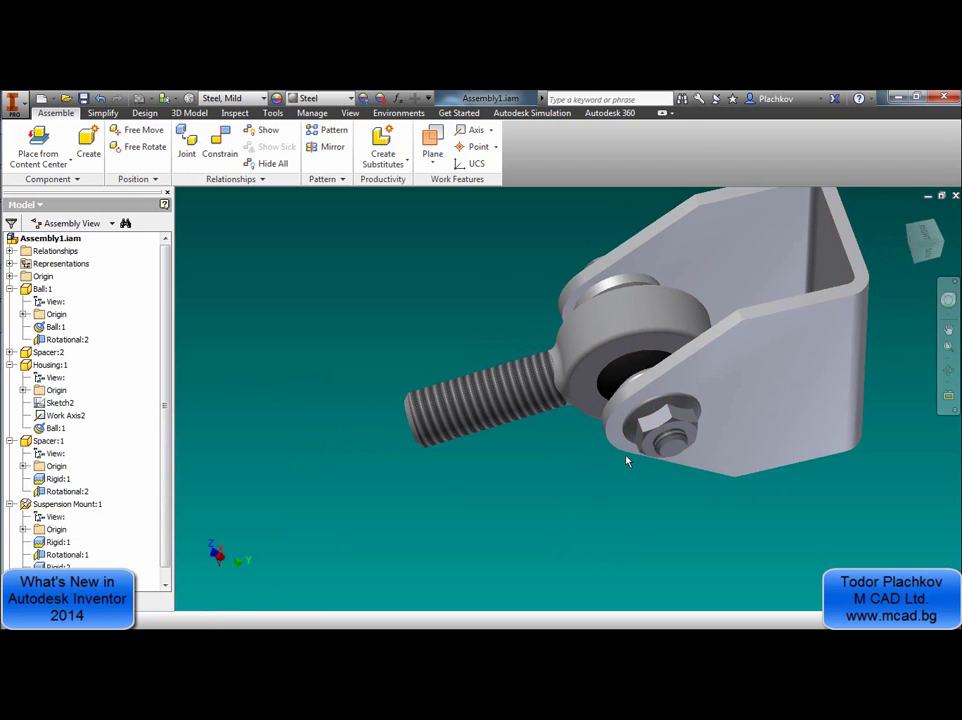
pyautogui.press('F5')
pyautogui.moveTo(612, 408)
pyautogui.keyDown('shift'); pyautogui.mouseDown(button='middle')
pyautogui.moveTo(644, 457)
pyautogui.moveTo(596, 380)
pyautogui.moveTo(668, 397)
pyautogui.moveTo(644, 470)
pyautogui.moveTo(584, 429)
pyautogui.moveTo(598, 411)
pyautogui.mouseUp(button='middle'); pyautogui.keyUp('shift')
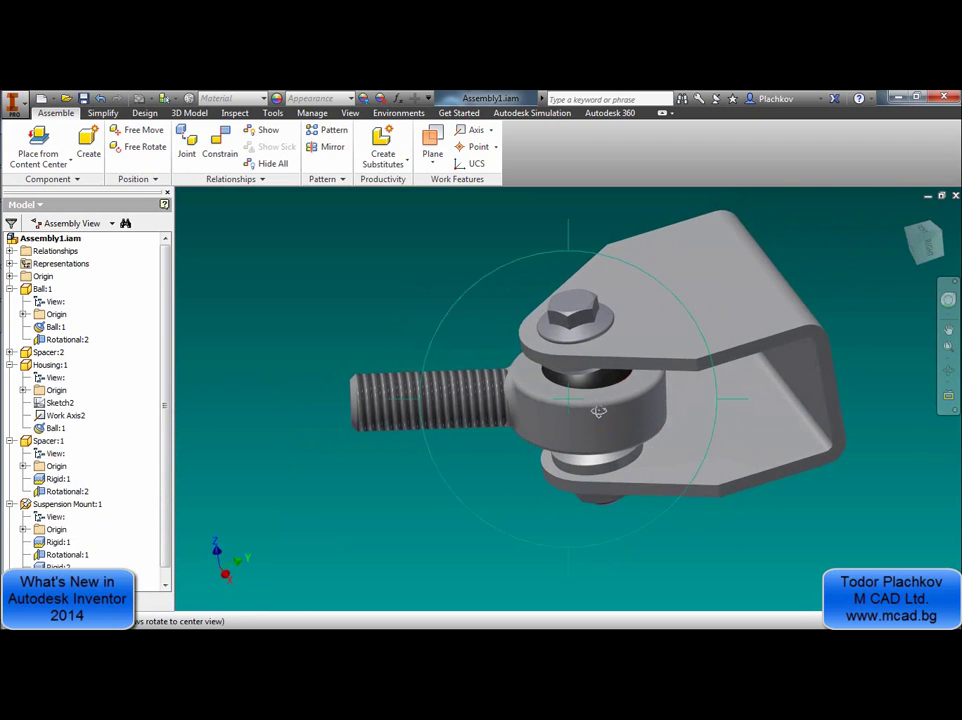
pyautogui.click(440, 418)
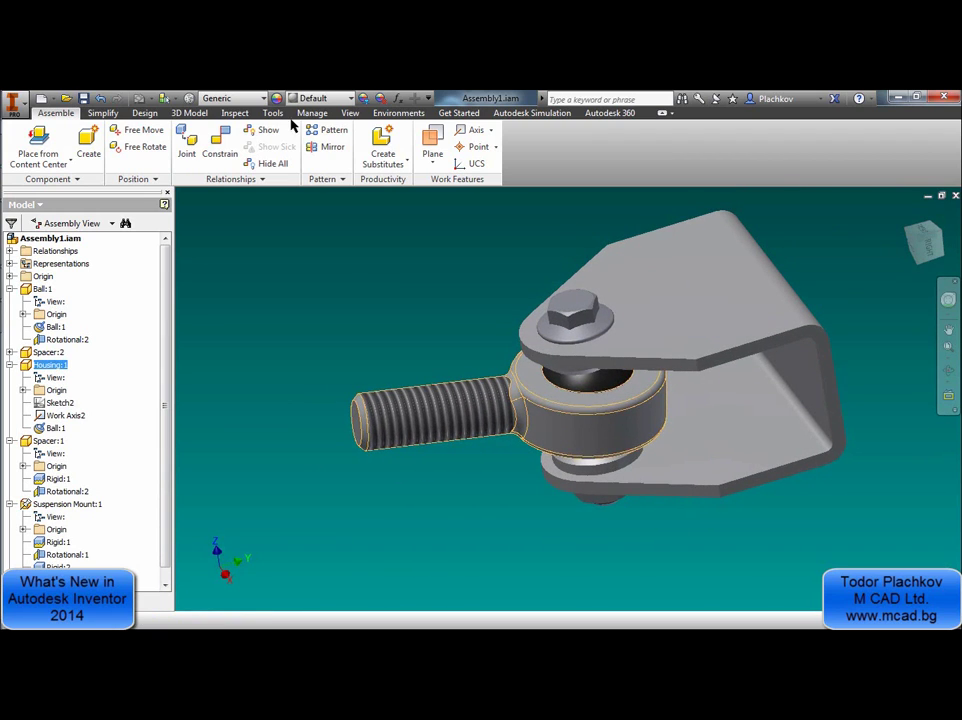
pyautogui.click(353, 338)
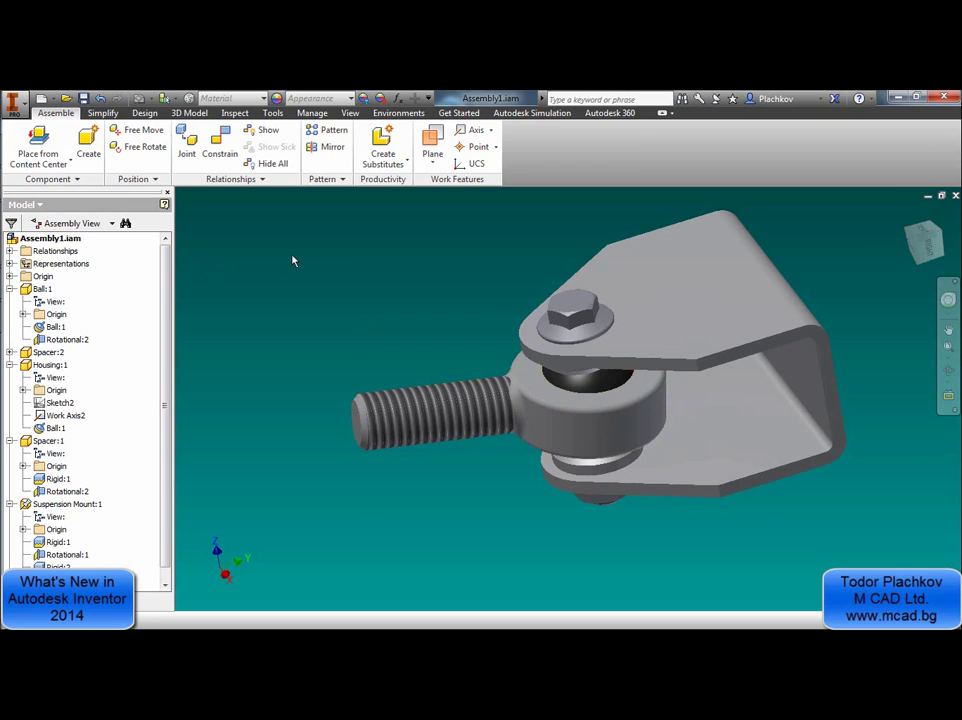
# Pull the housing, bolt, ball, both spacers and nut away from the suspension mount with Free Move
pyautogui.click(147, 132)
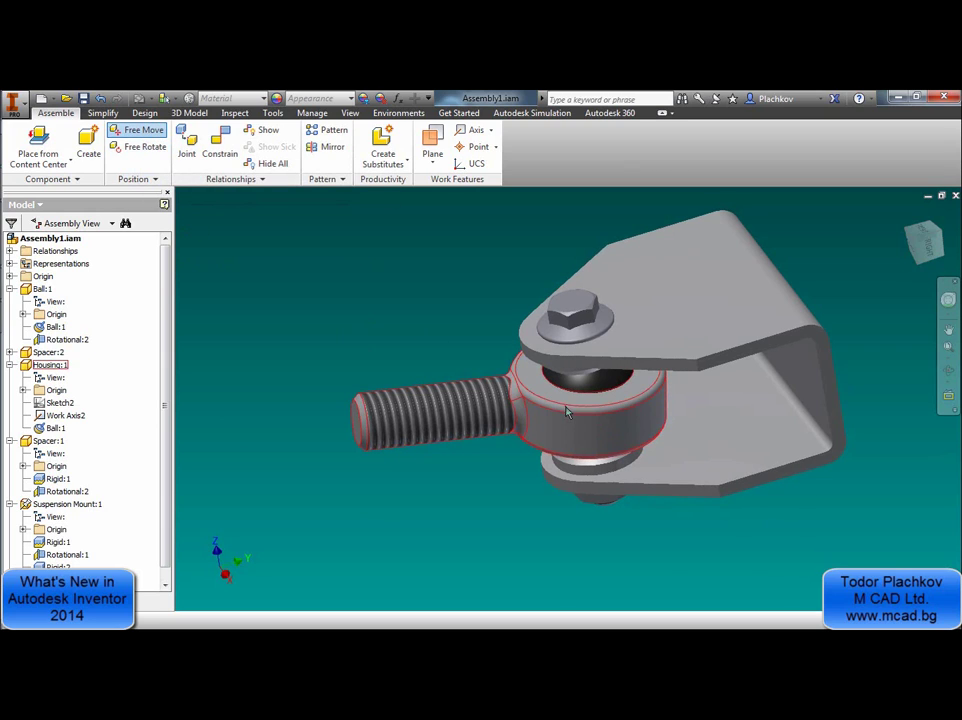
pyautogui.moveTo(483, 418); pyautogui.dragTo(320, 442)
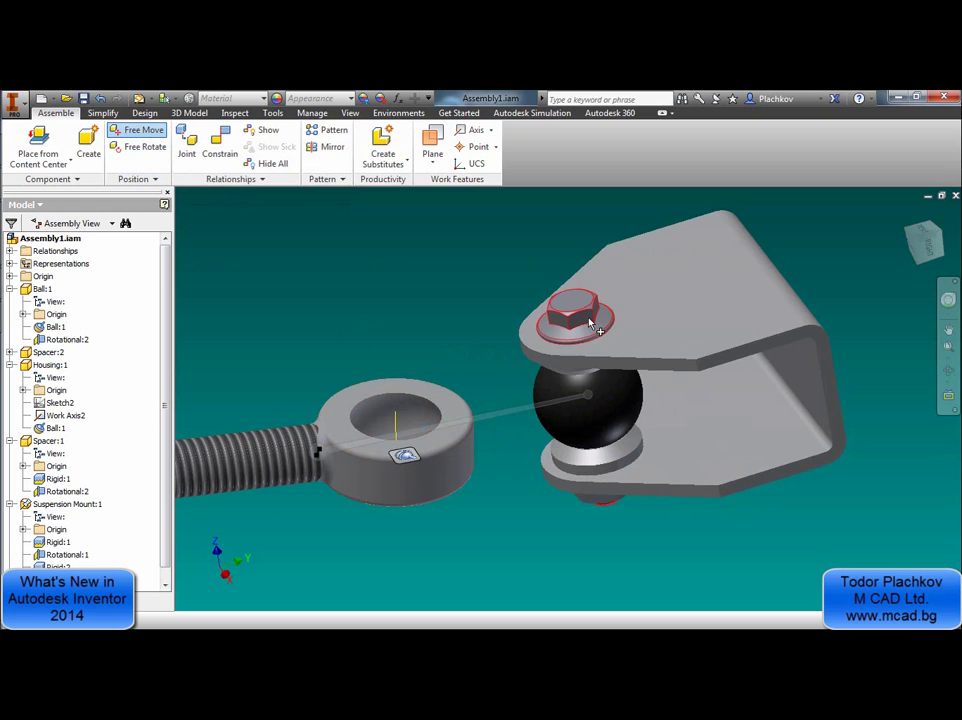
pyautogui.moveTo(578, 325); pyautogui.dragTo(541, 304)
pyautogui.moveTo(578, 405); pyautogui.dragTo(509, 578)
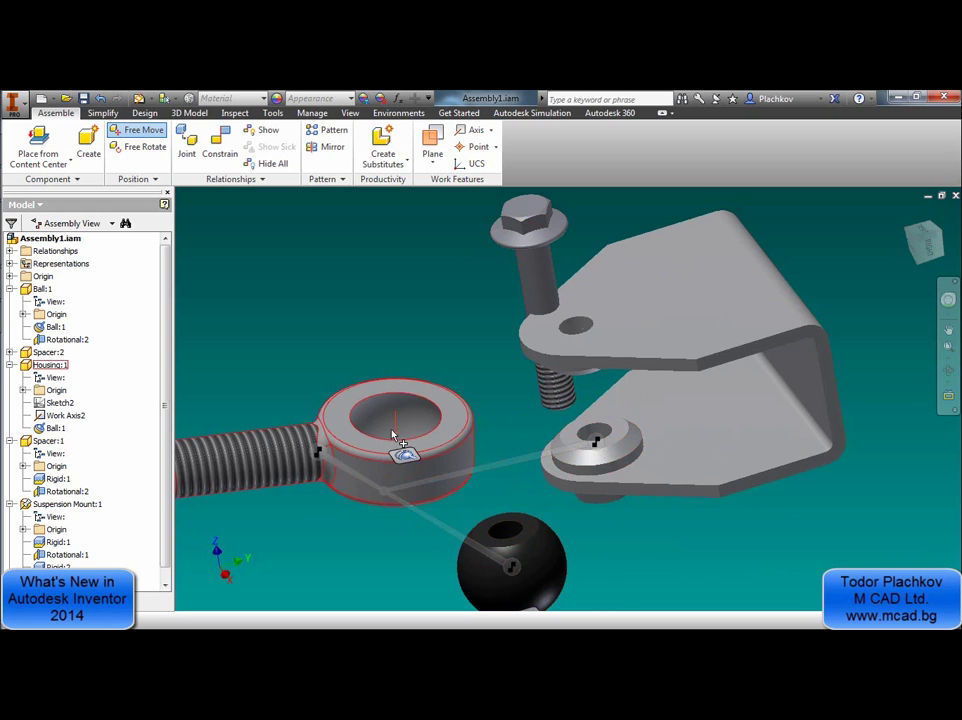
pyautogui.moveTo(595, 440); pyautogui.dragTo(795, 584)
pyautogui.moveTo(594, 500); pyautogui.dragTo(385, 340)
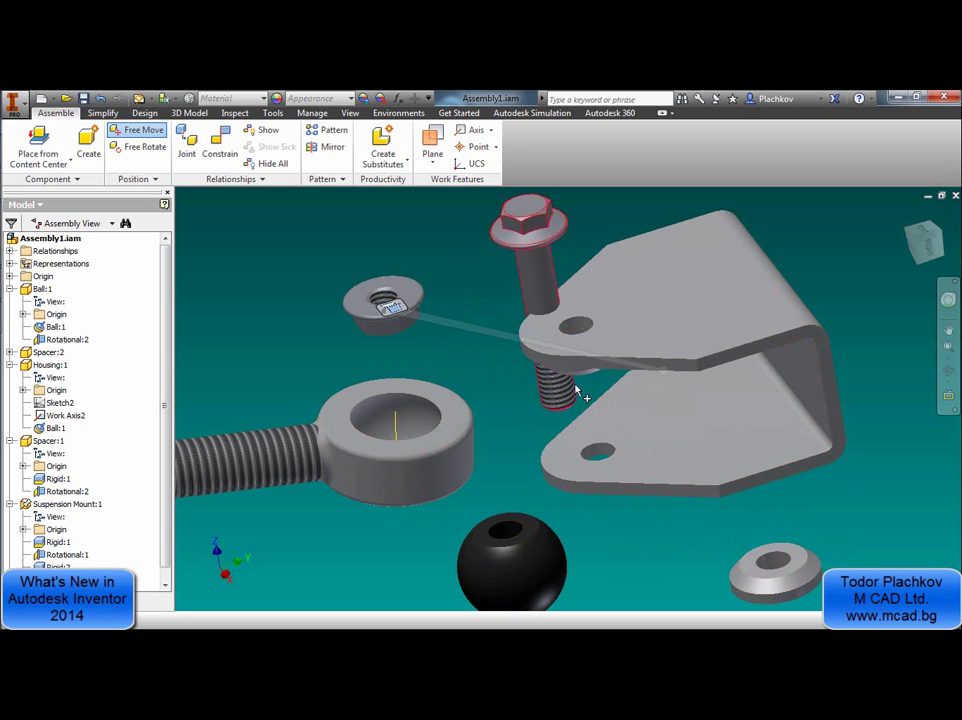
pyautogui.moveTo(583, 373); pyautogui.dragTo(508, 460)
pyautogui.scroll(-3, 575, 450)
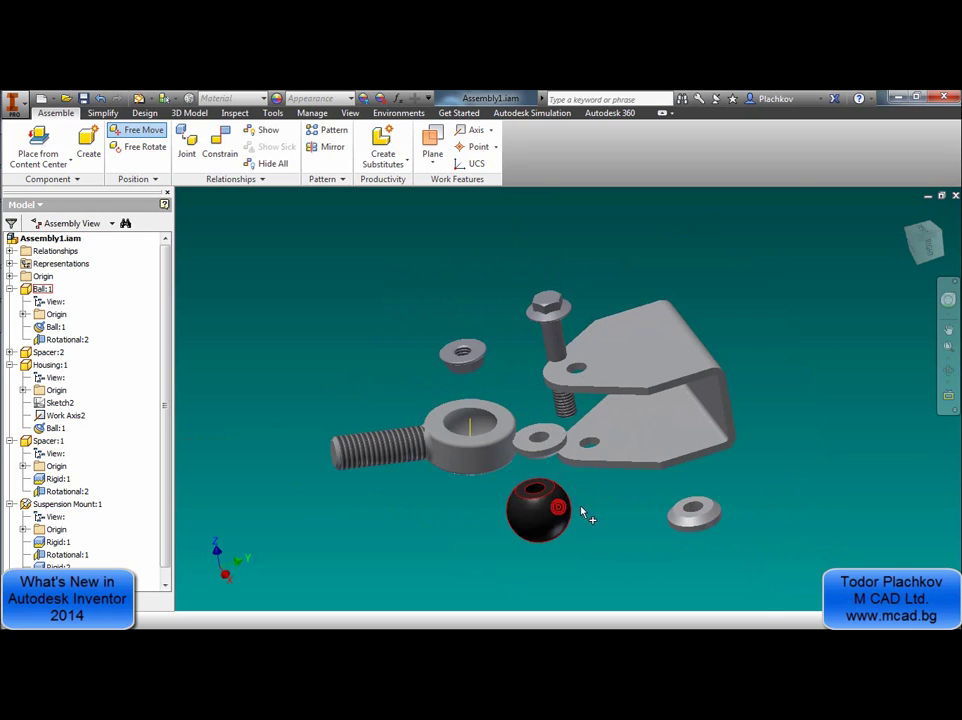
pyautogui.scroll(4, 565, 445)
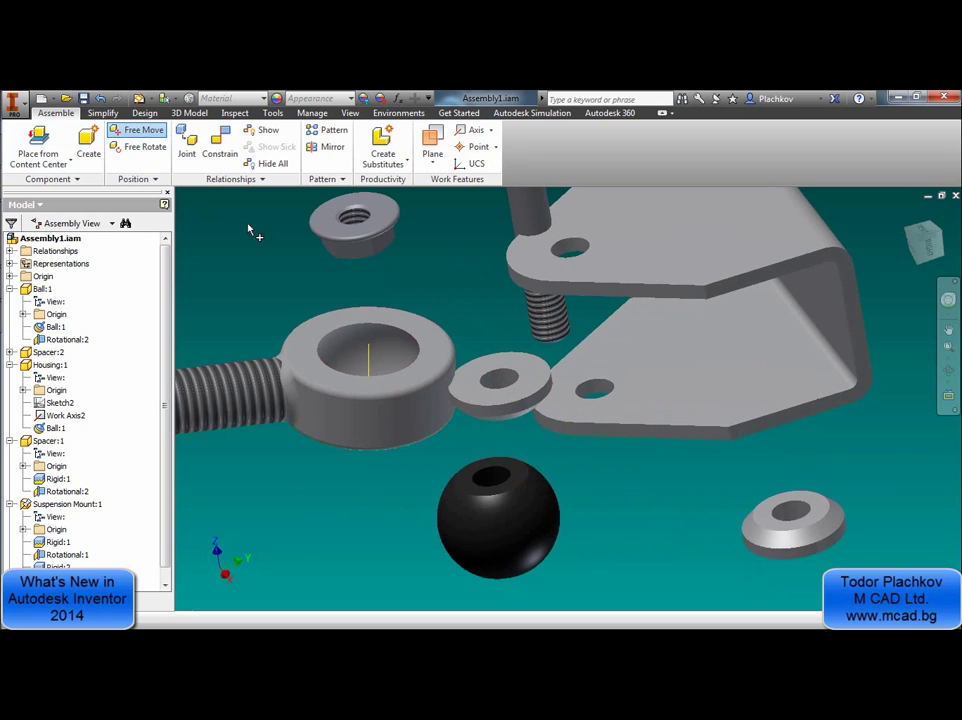
pyautogui.press('Escape')
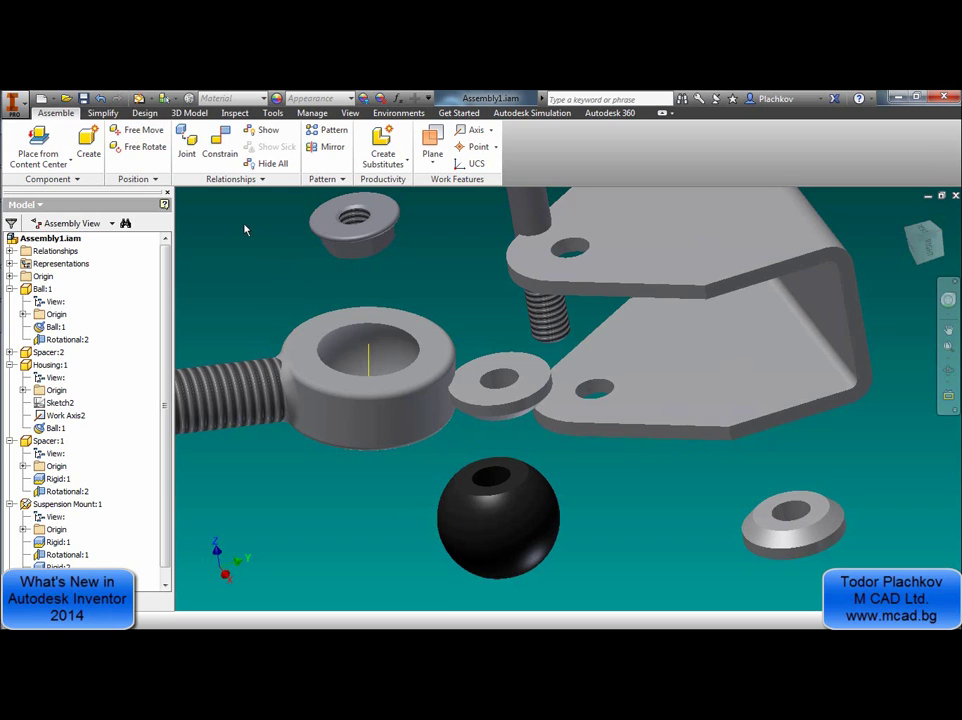
# Run a Local Update to return the parts to their jointed positions, and swing the housing around the ball to test its movement
pyautogui.scroll(-3, 260, 240)
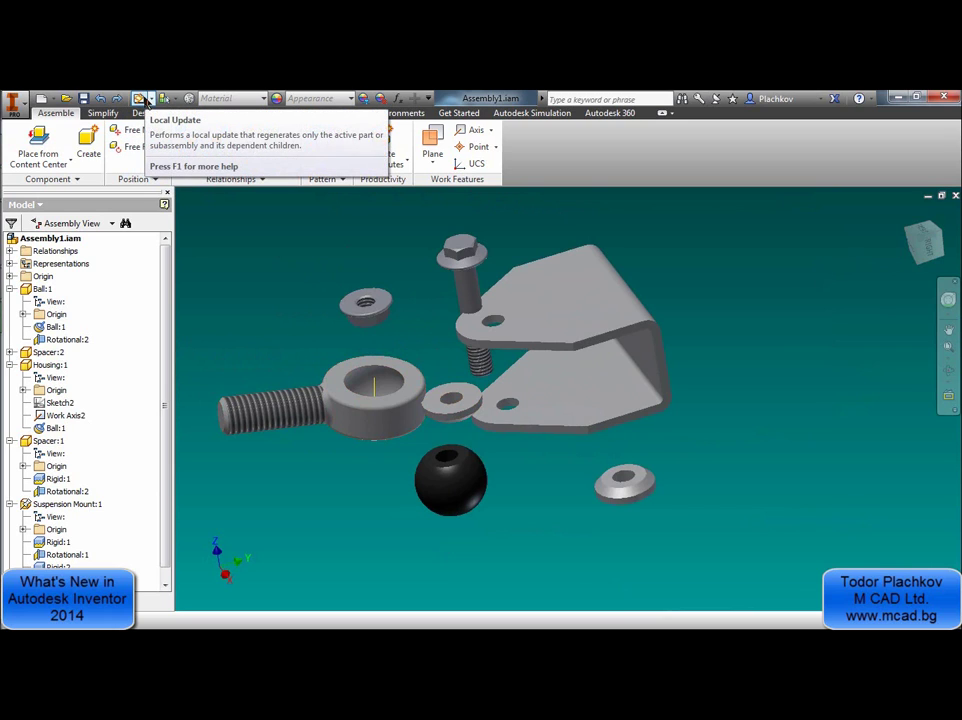
pyautogui.click(145, 101)
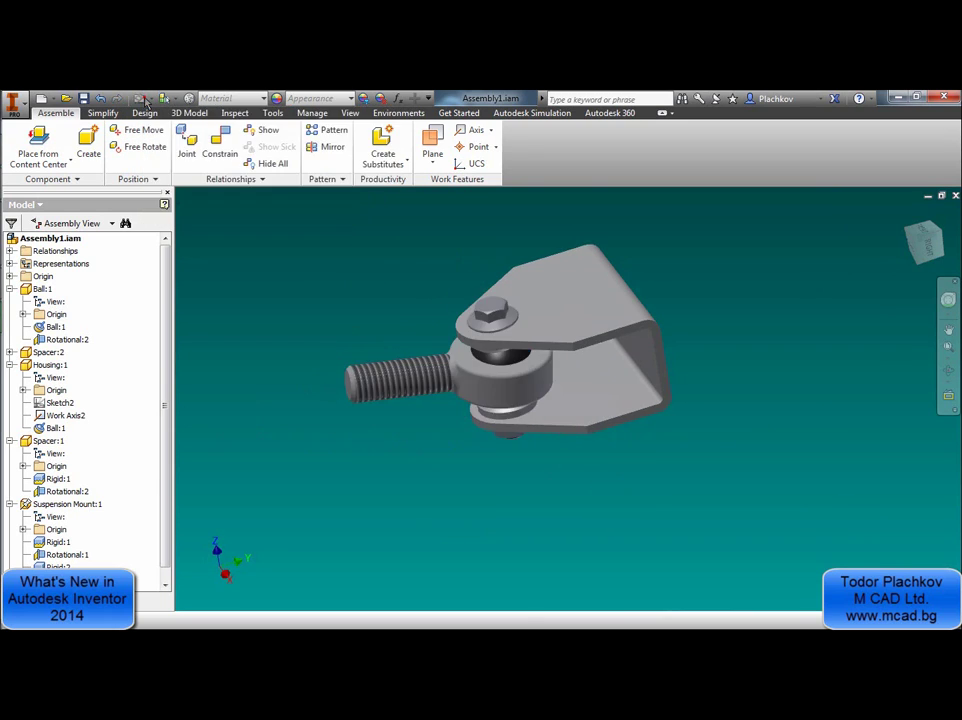
pyautogui.moveTo(515, 389); pyautogui.dragTo(522, 275)
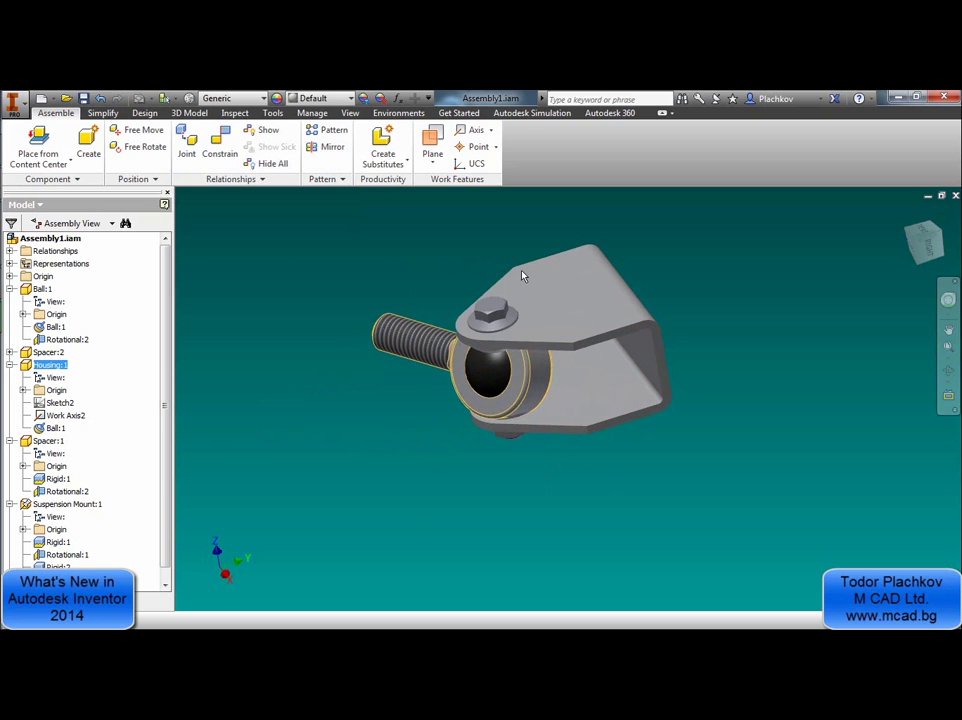
pyautogui.moveTo(486, 424); pyautogui.dragTo(423, 340)
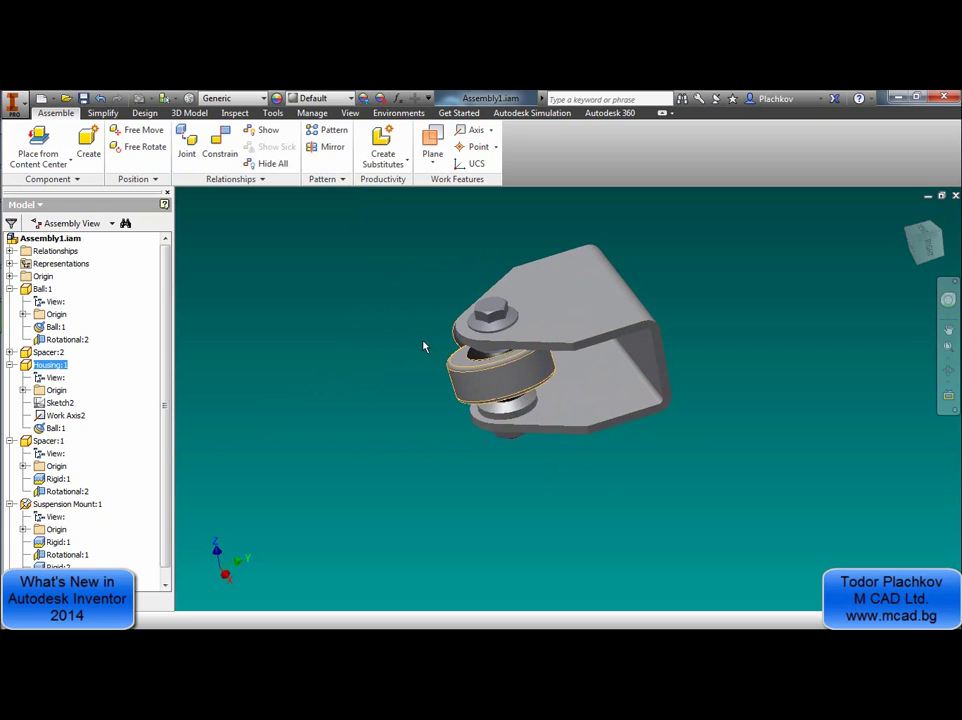
pyautogui.click(420, 340)
pyautogui.moveTo(406, 365); pyautogui.dragTo(393, 408, button='middle')
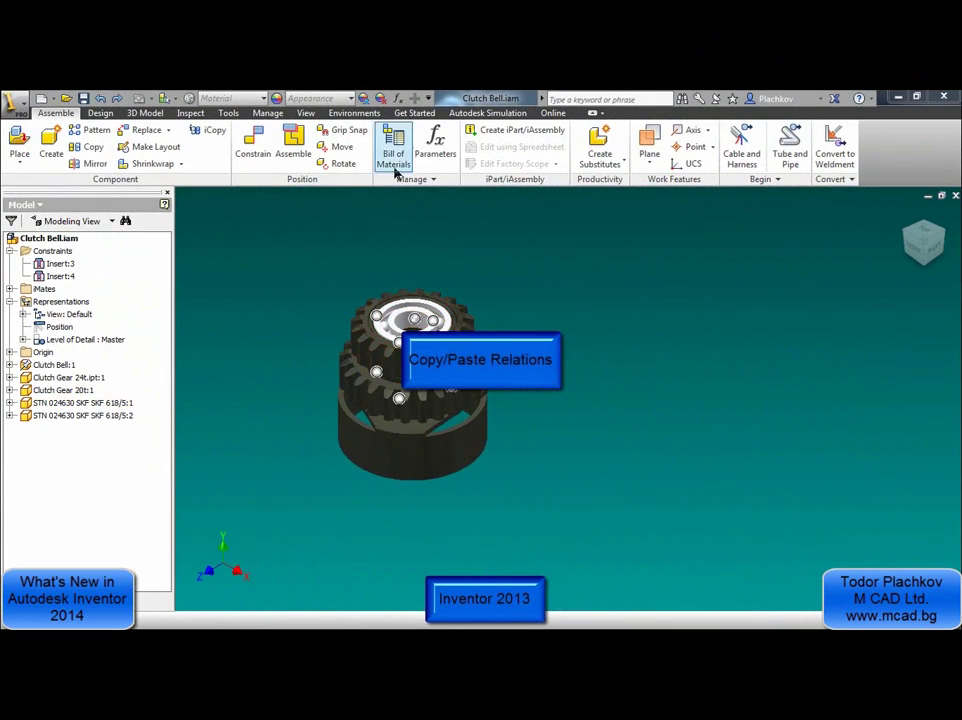
# Copy all five Clutch Bell components and paste a duplicate set beside the original stack
pyautogui.click(59, 326)
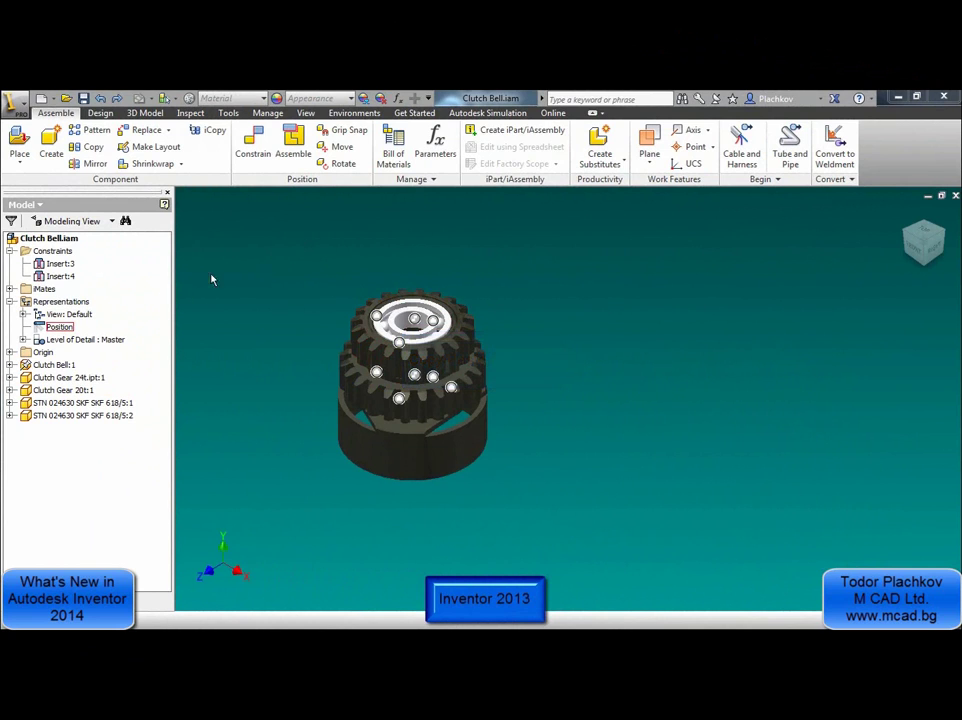
pyautogui.moveTo(287, 230); pyautogui.dragTo(563, 565)
pyautogui.rightClick(432, 450)
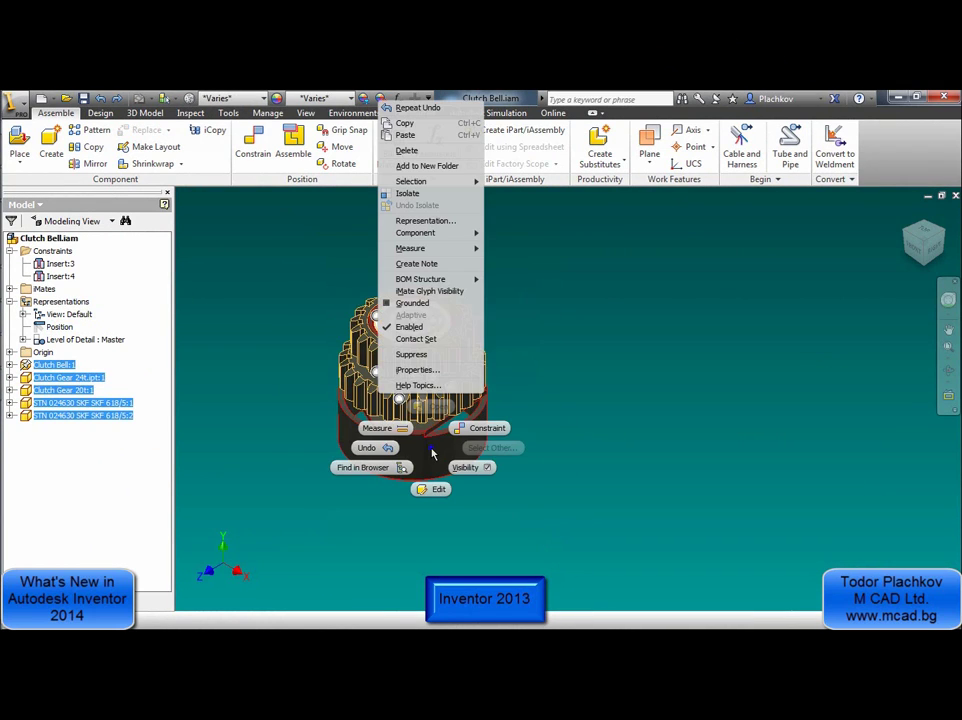
pyautogui.press('Escape')
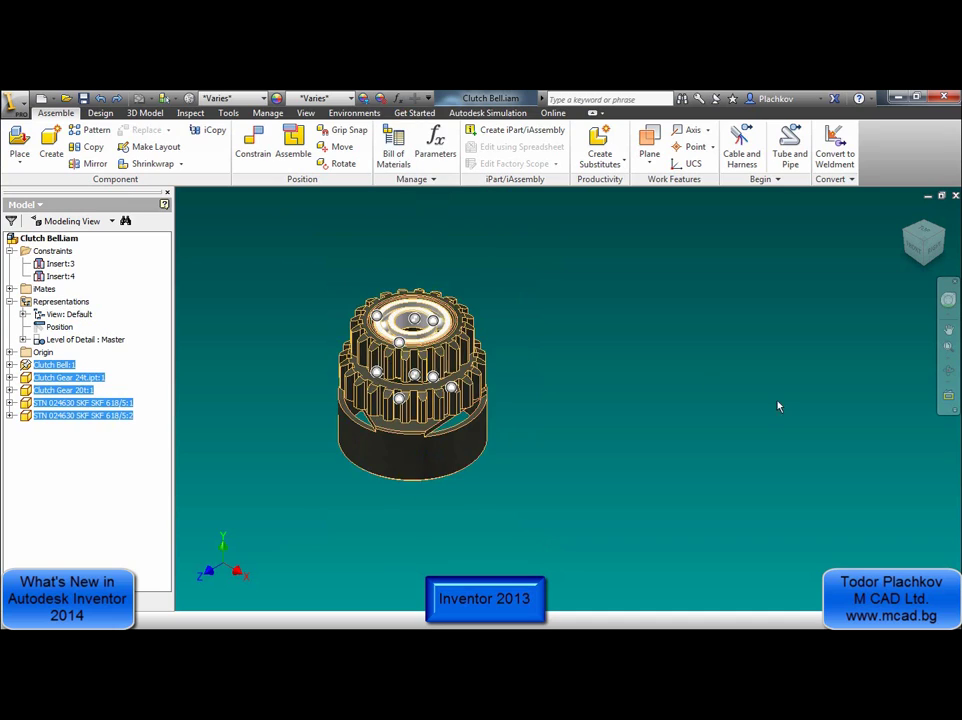
pyautogui.click(760, 396)
pyautogui.moveTo(750, 389); pyautogui.dragTo(599, 388, button='middle')
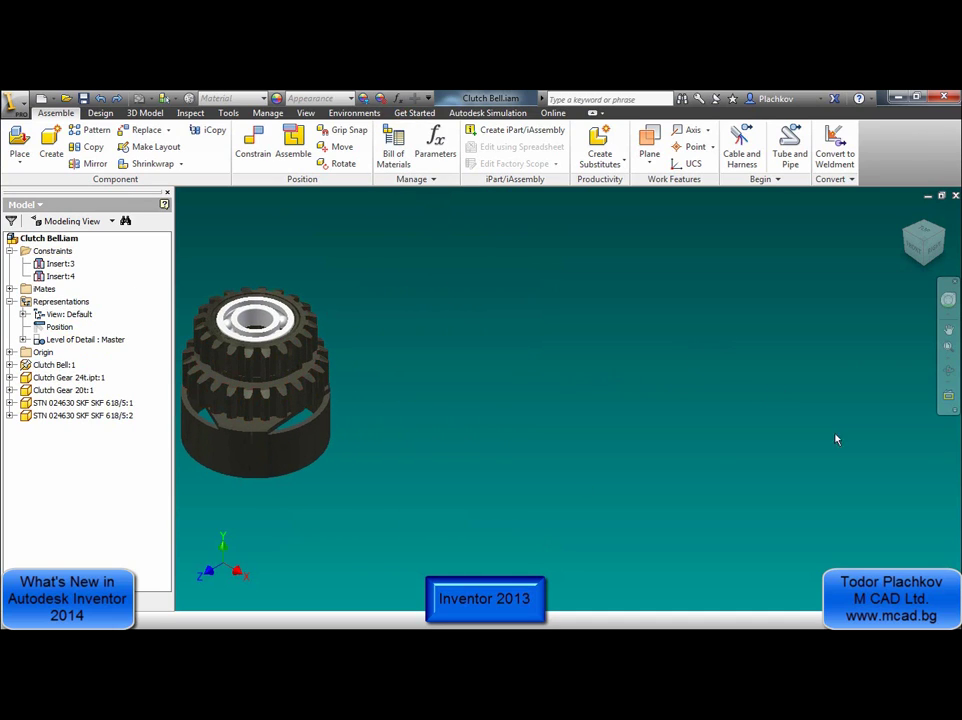
pyautogui.rightClick(697, 334)
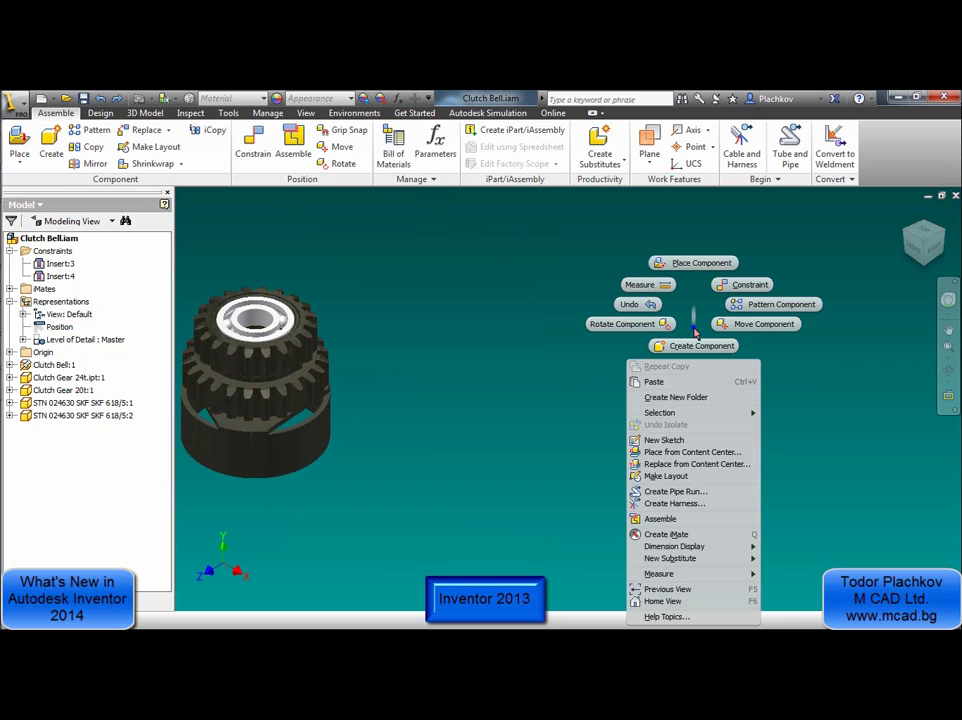
pyautogui.click(648, 382)
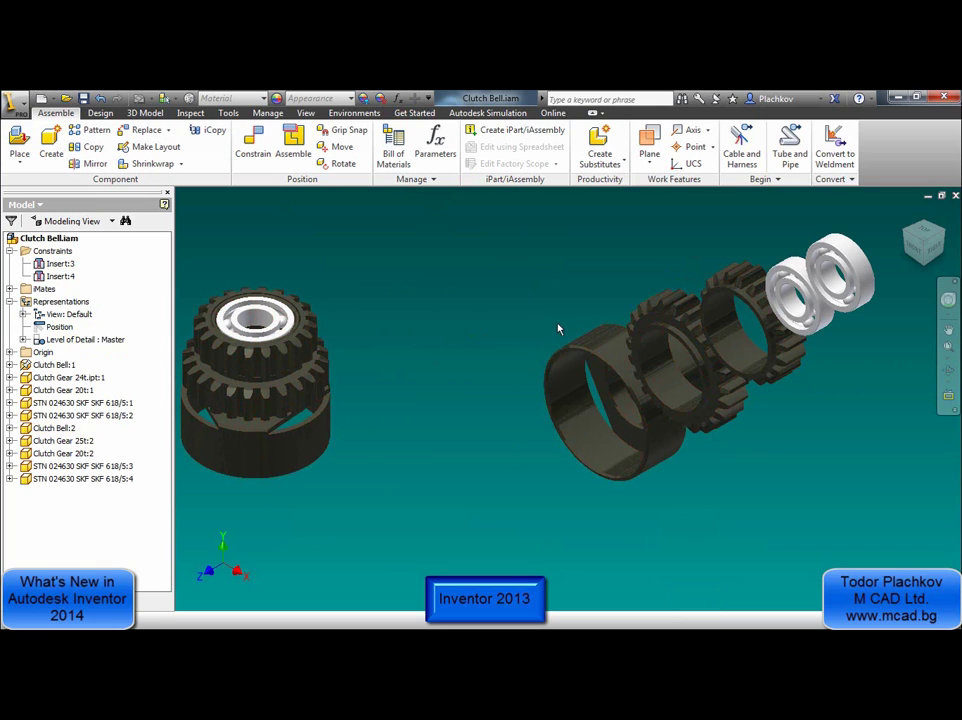
# Pull the pasted clutch bell and its neighbouring gear away from the other copies to test whether they are constrained
pyautogui.moveTo(580, 360); pyautogui.dragTo(470, 425)
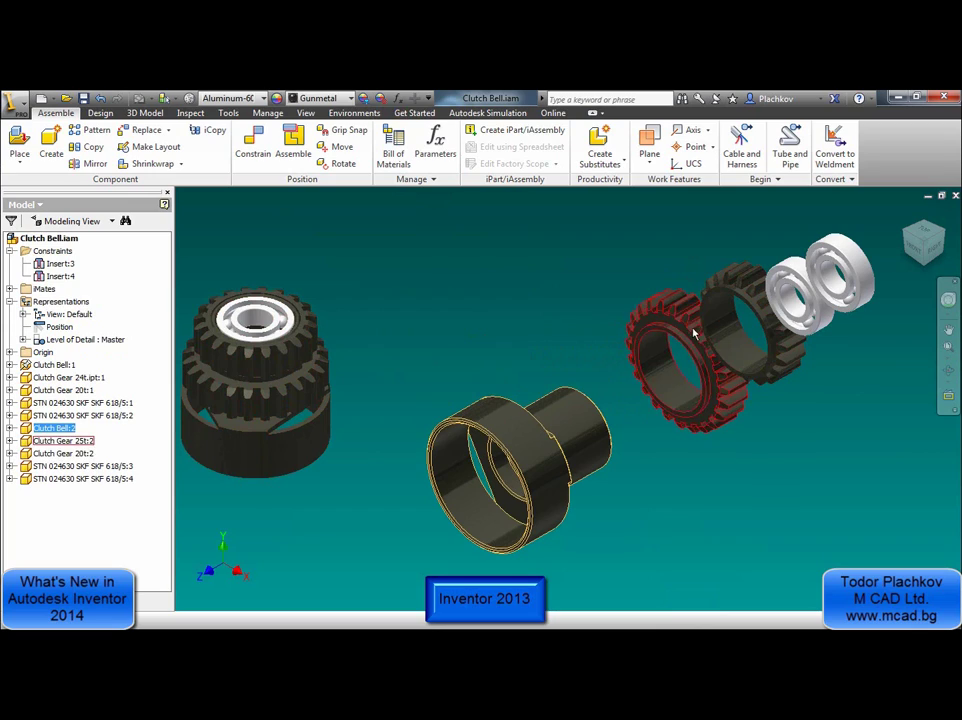
pyautogui.moveTo(695, 335); pyautogui.dragTo(600, 328)
pyautogui.click(603, 268)
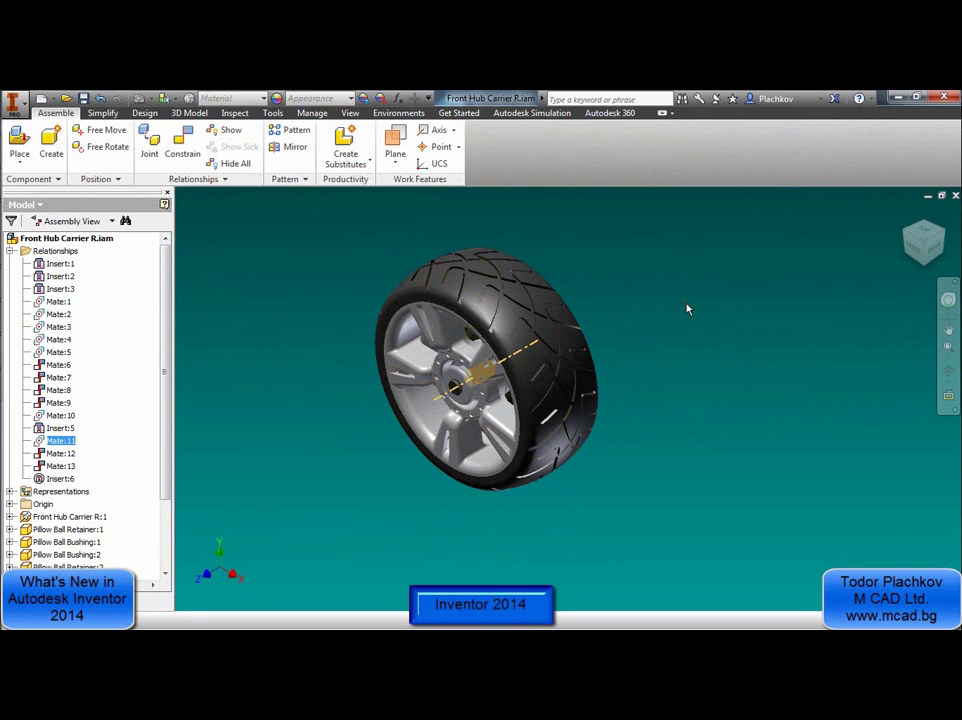
# Copy every component of the Front Hub Carrier R wheel assembly and paste a second wheel beside the original
pyautogui.moveTo(344, 211); pyautogui.dragTo(588, 505)
pyautogui.rightClick(446, 426)
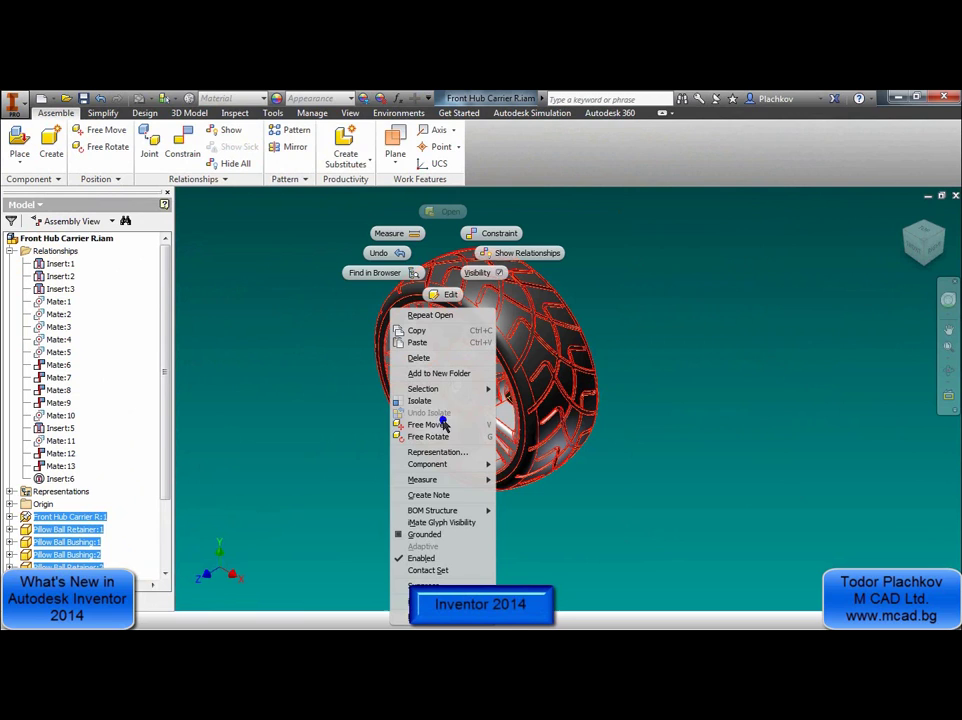
pyautogui.click(427, 333)
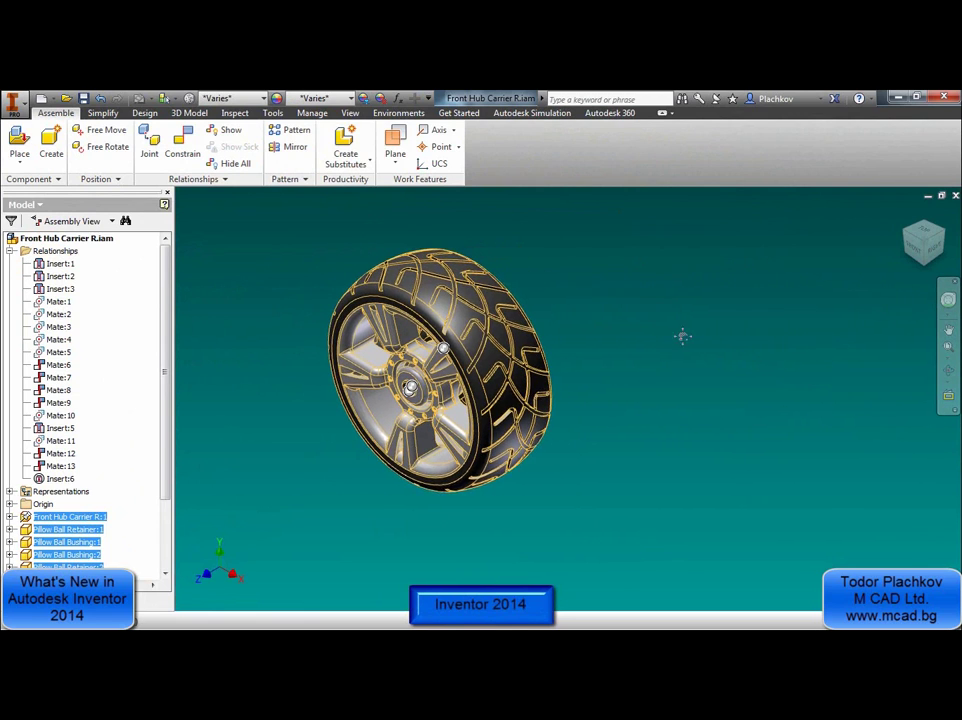
pyautogui.moveTo(682, 336); pyautogui.dragTo(634, 330, button='middle')
pyautogui.click(634, 330)
pyautogui.rightClick(634, 330)
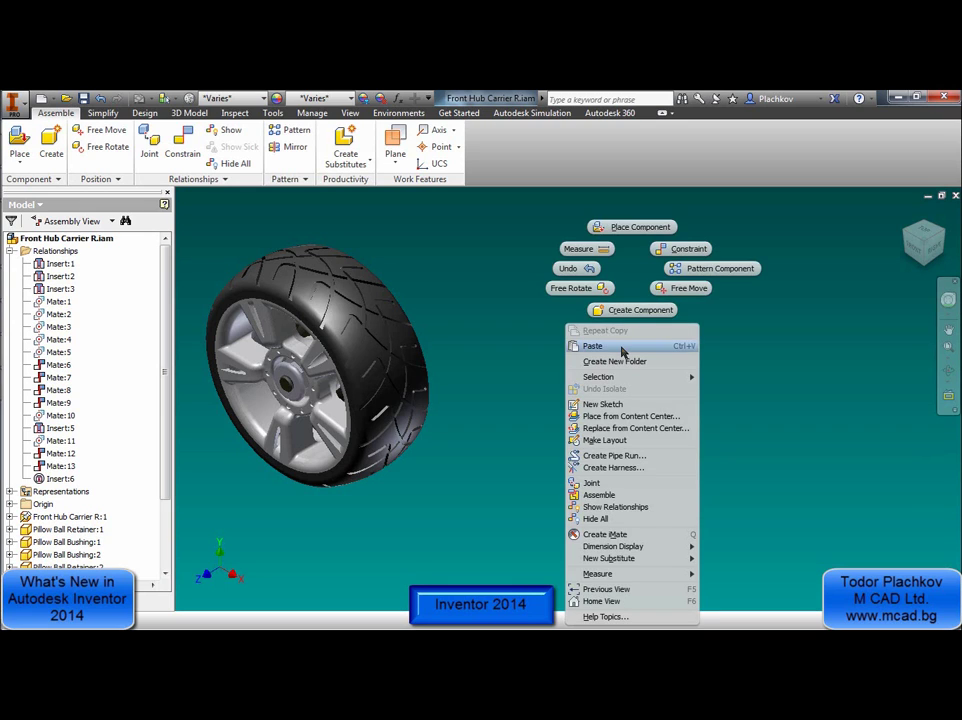
pyautogui.click(592, 346)
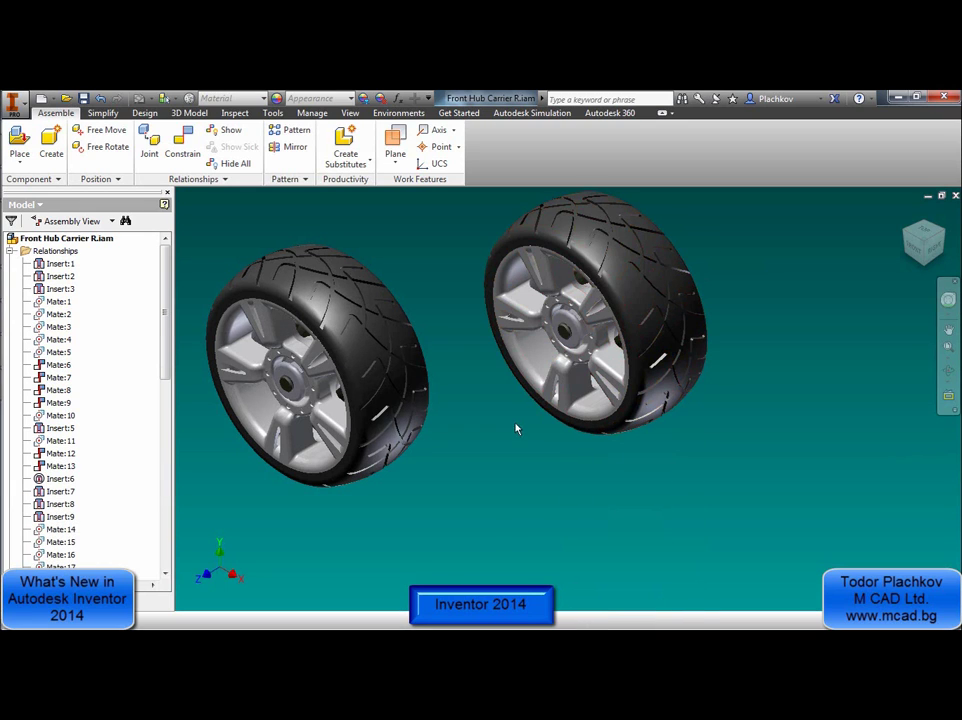
# Review the relationships listed for the pasted wheel, and move the wheel by its hub to test that its parts stay together
pyautogui.scroll(-5, 118, 410)
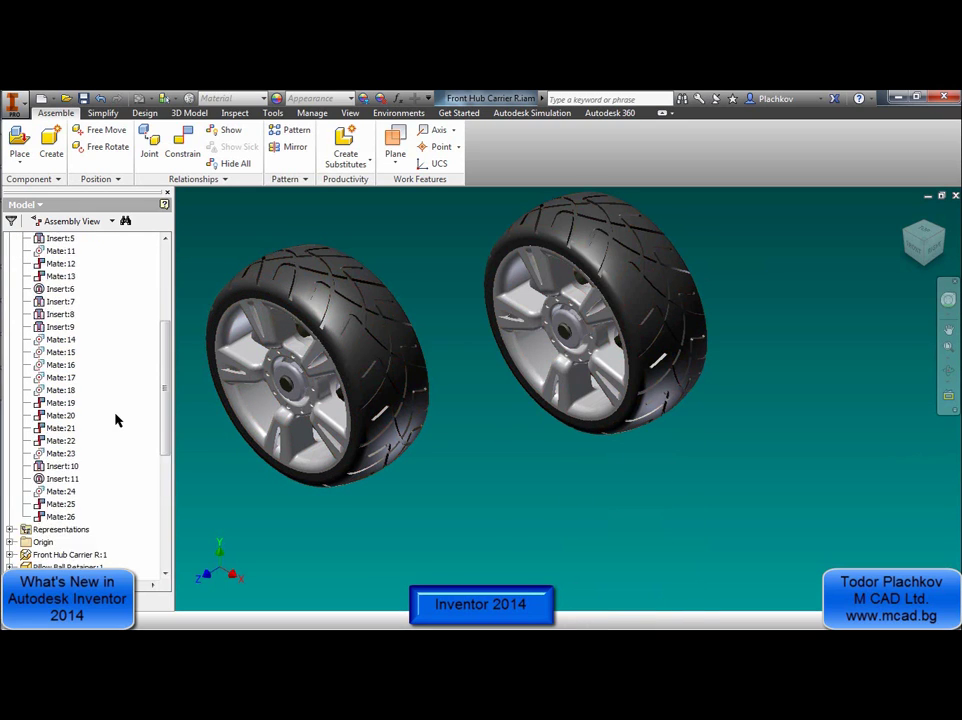
pyautogui.scroll(2, 117, 397)
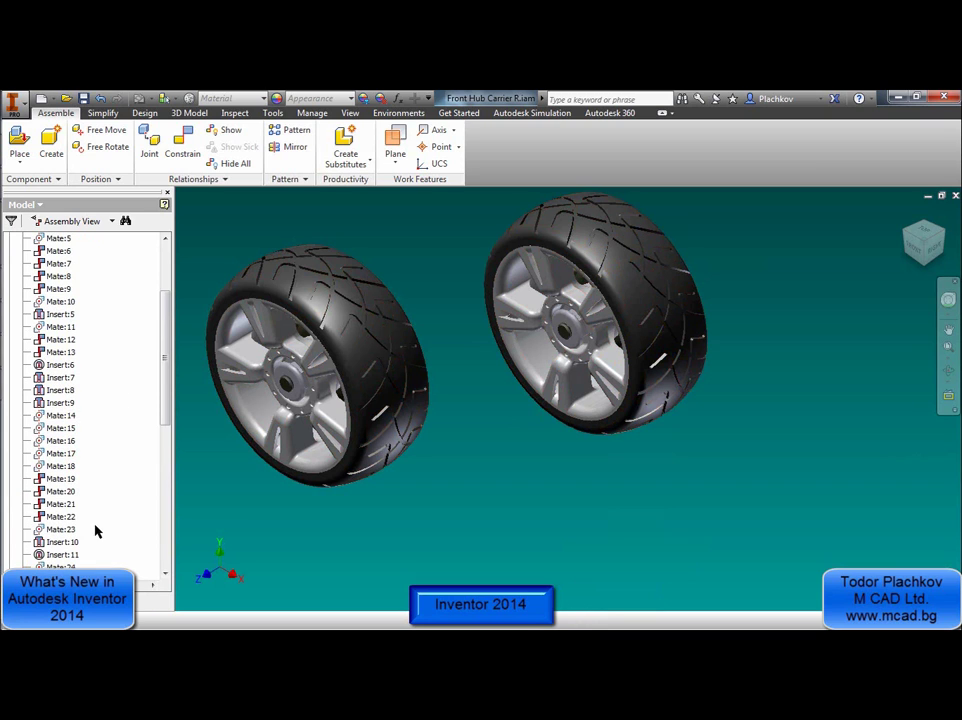
pyautogui.click(687, 372)
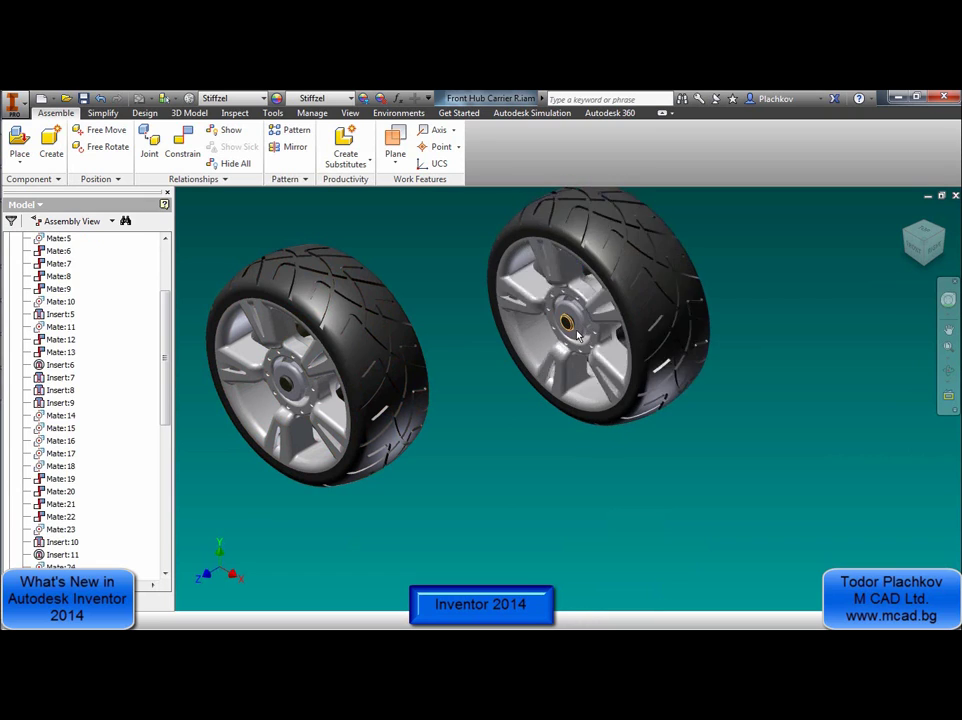
pyautogui.moveTo(555, 325); pyautogui.dragTo(550, 375)
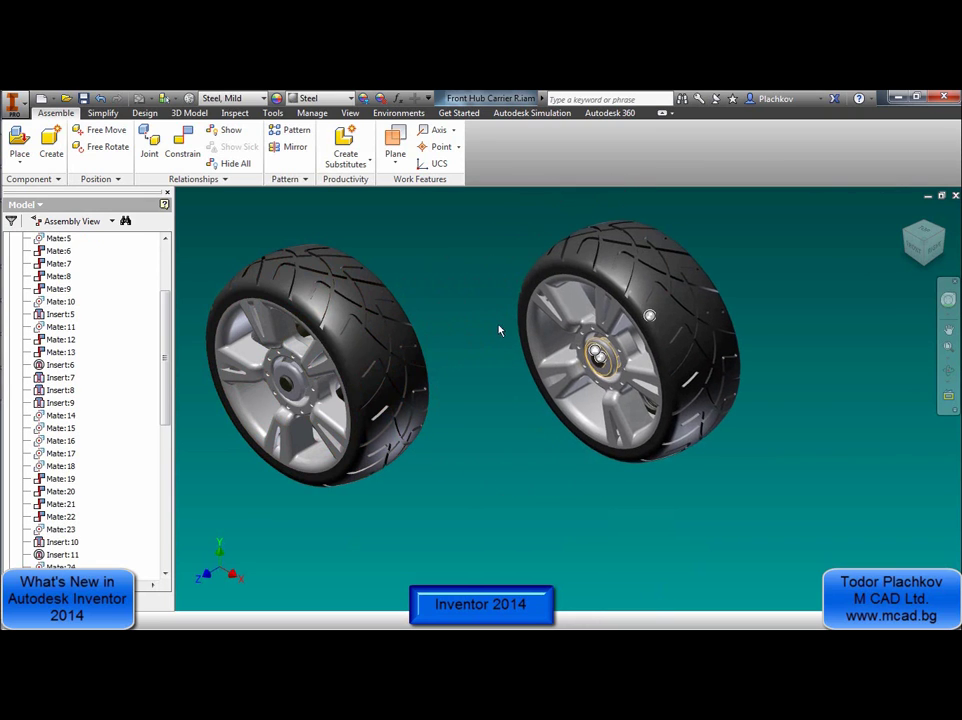
pyautogui.moveTo(458, 340); pyautogui.dragTo(482, 340, button='middle')
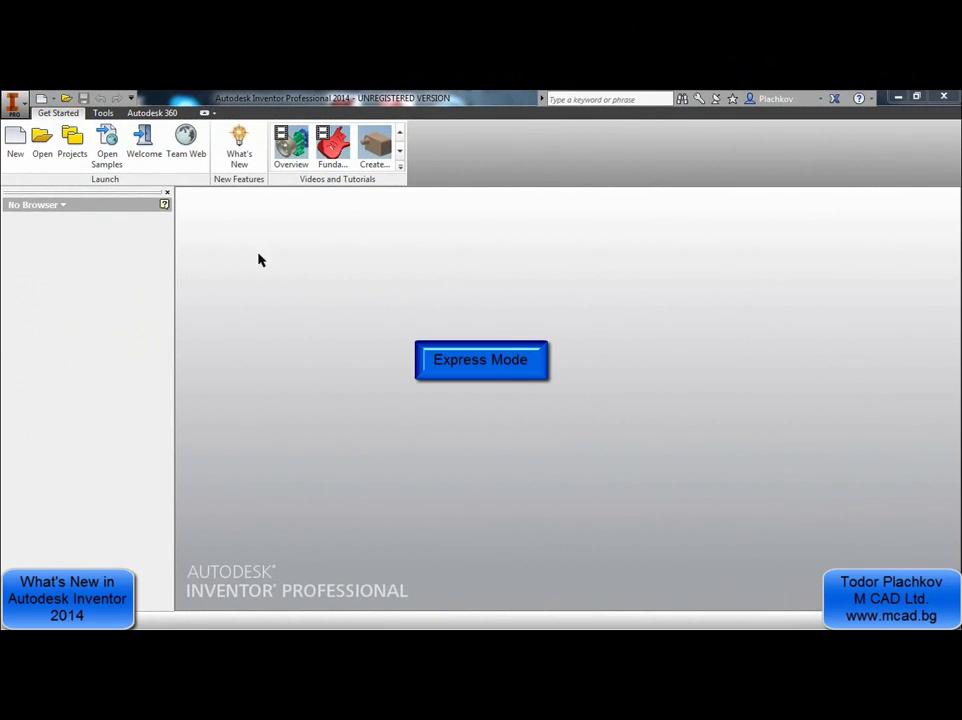
# Examine the Express Mode settings and file-open threshold in the assembly application options
pyautogui.click(103, 113)
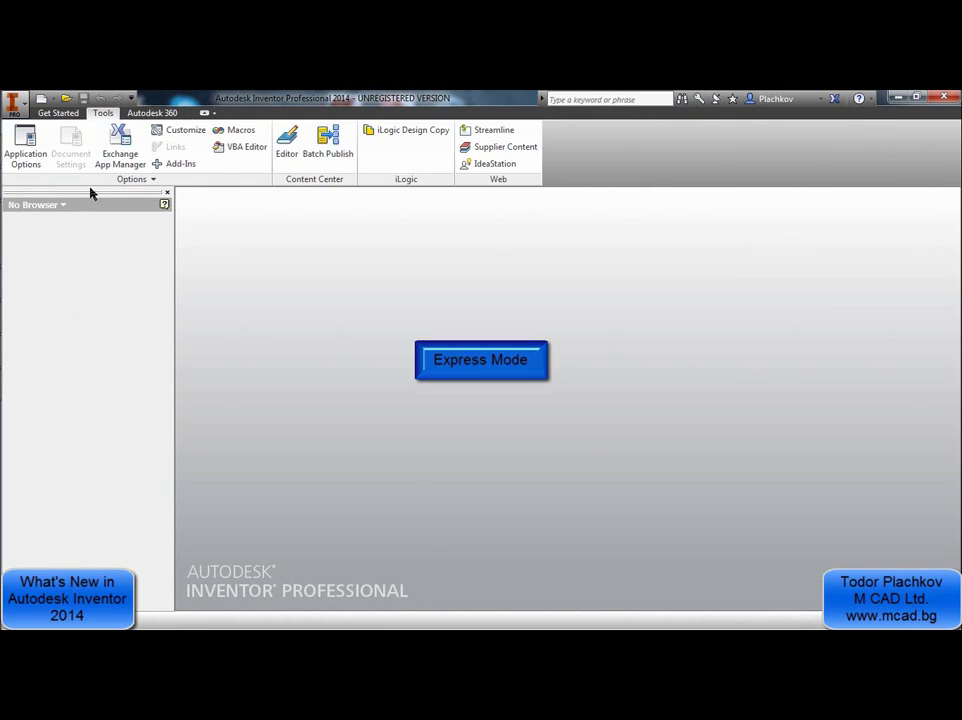
pyautogui.click(28, 150)
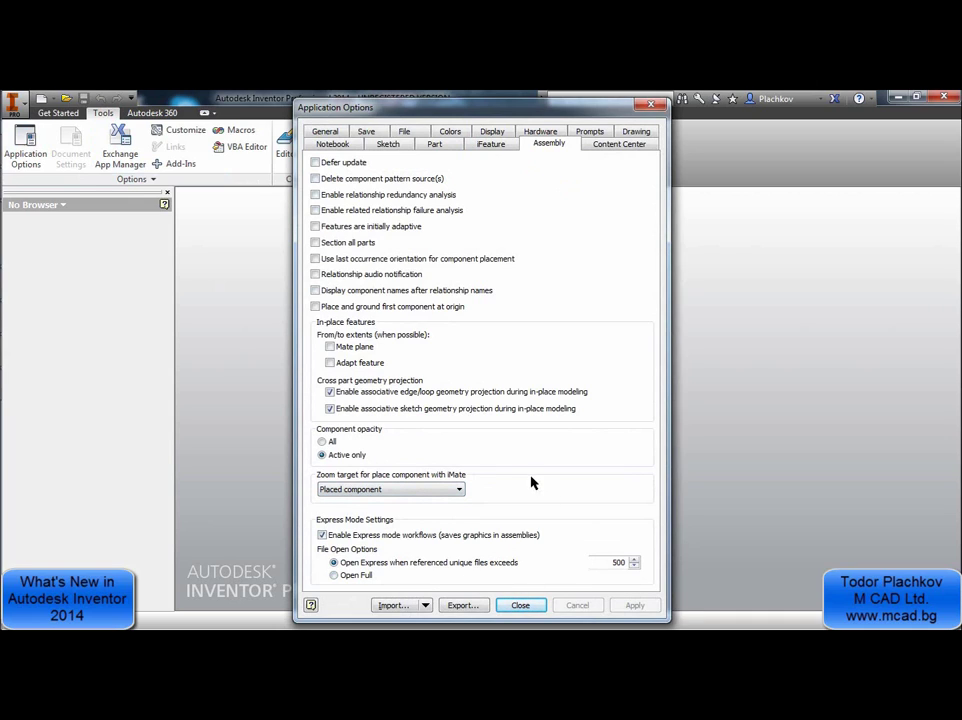
pyautogui.doubleClick(615, 562)
pyautogui.click(520, 606)
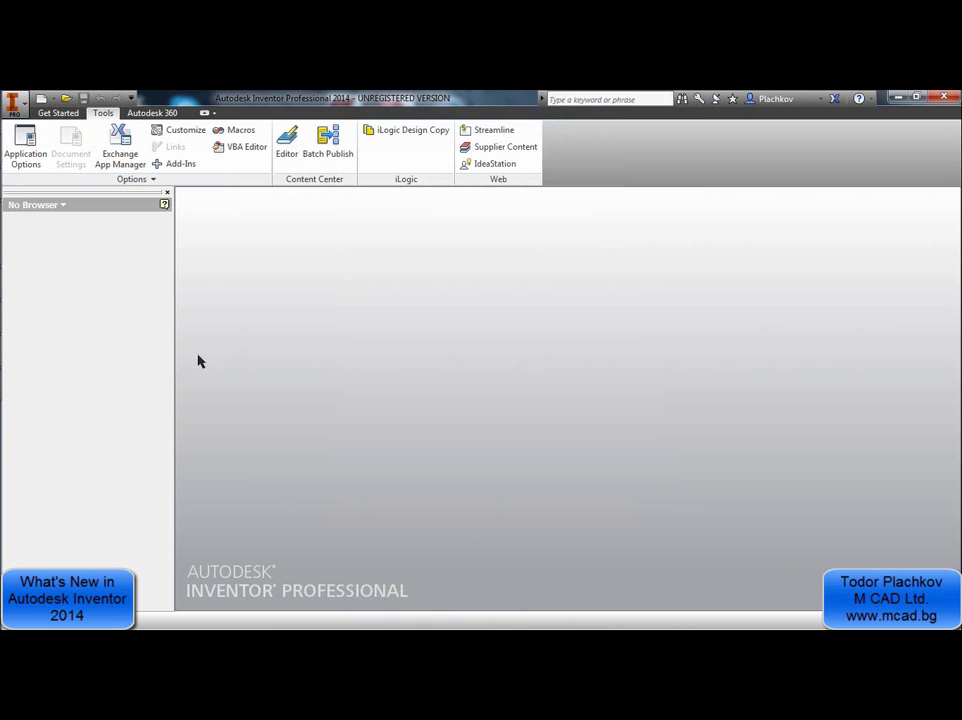
# Open 2003115010162.iam from the workspace to see how it loads with the current threshold, and close it
pyautogui.click(66, 98)
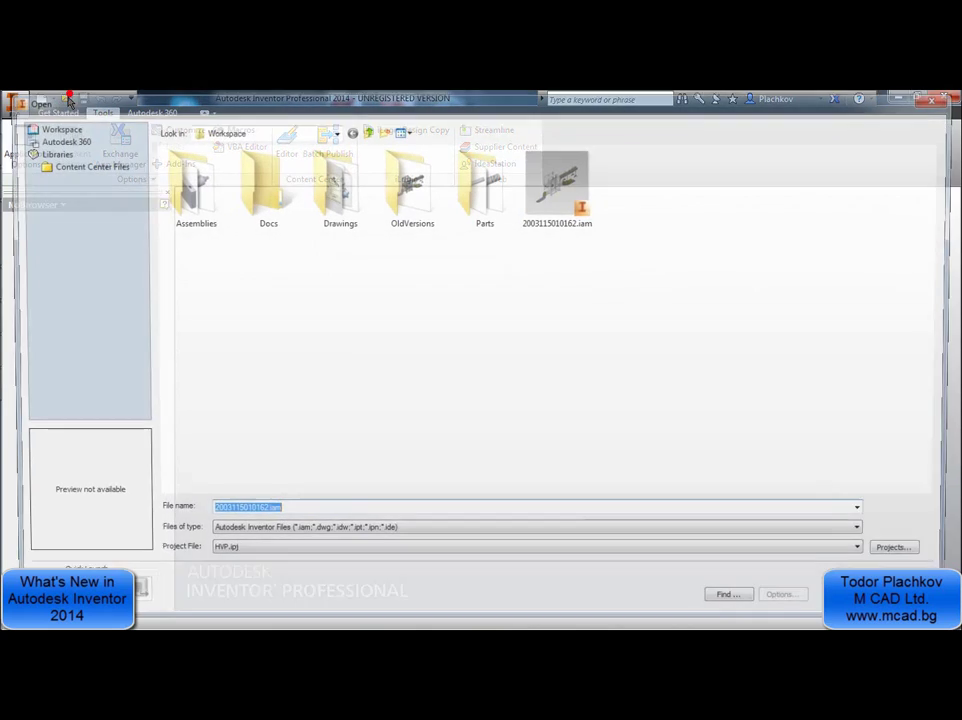
pyautogui.click(575, 219)
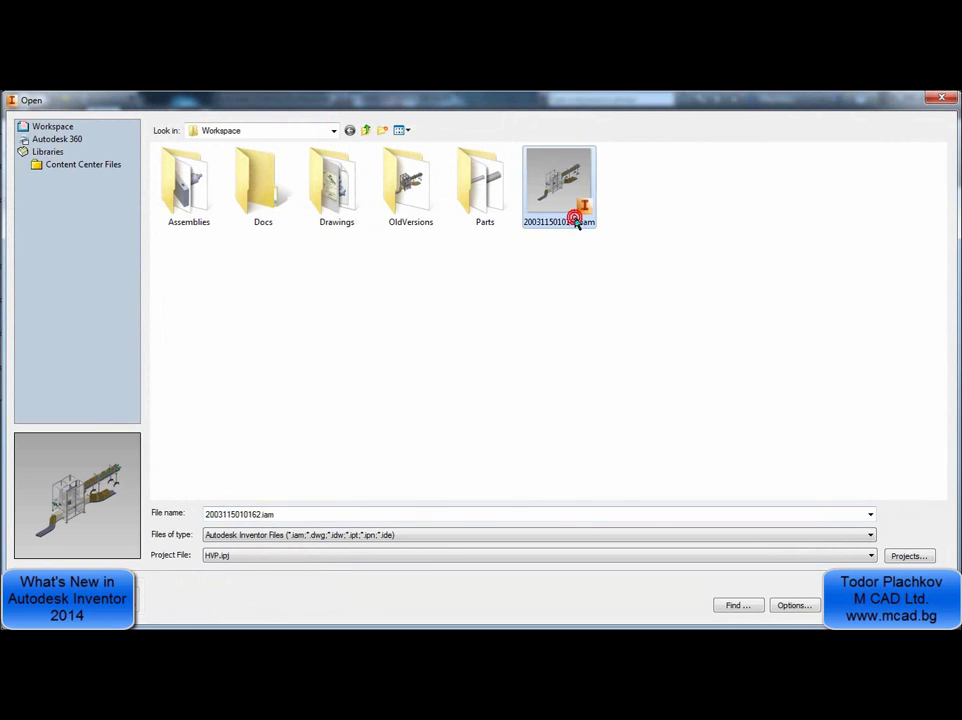
pyautogui.press('Return')
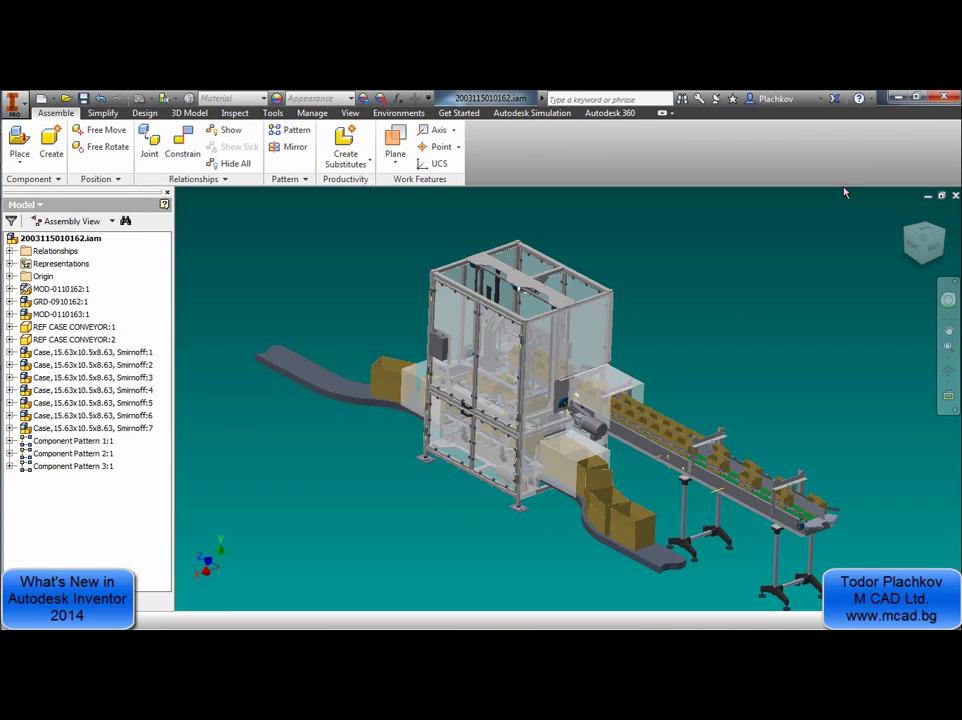
pyautogui.click(955, 197)
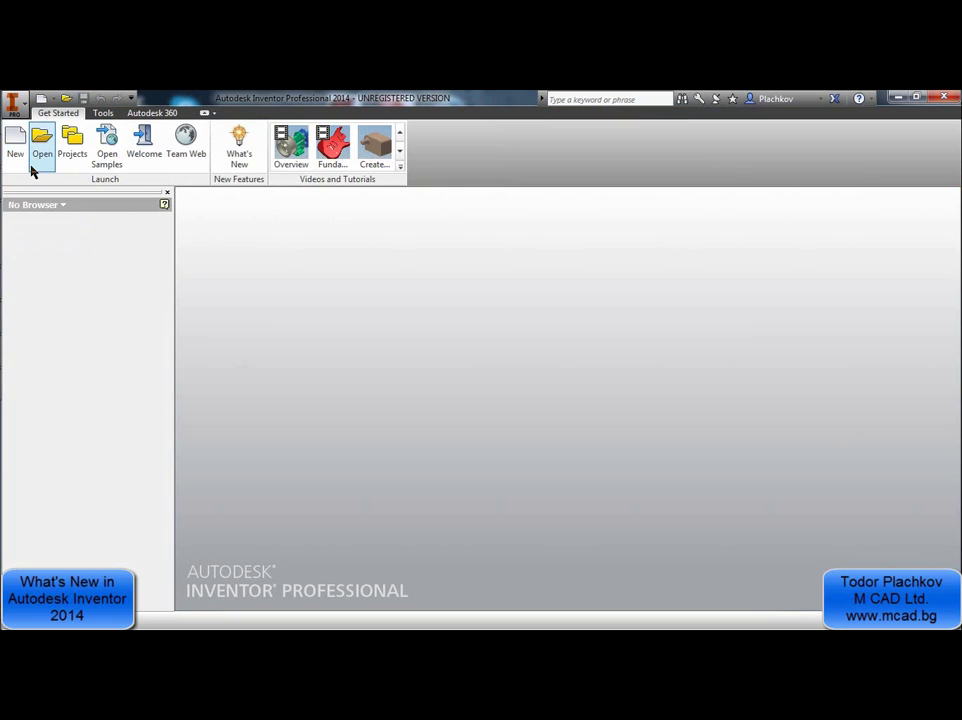
# Set Express Mode to open when referenced unique files exceed 300, and reopen 2003115010162.iam
pyautogui.click(105, 113)
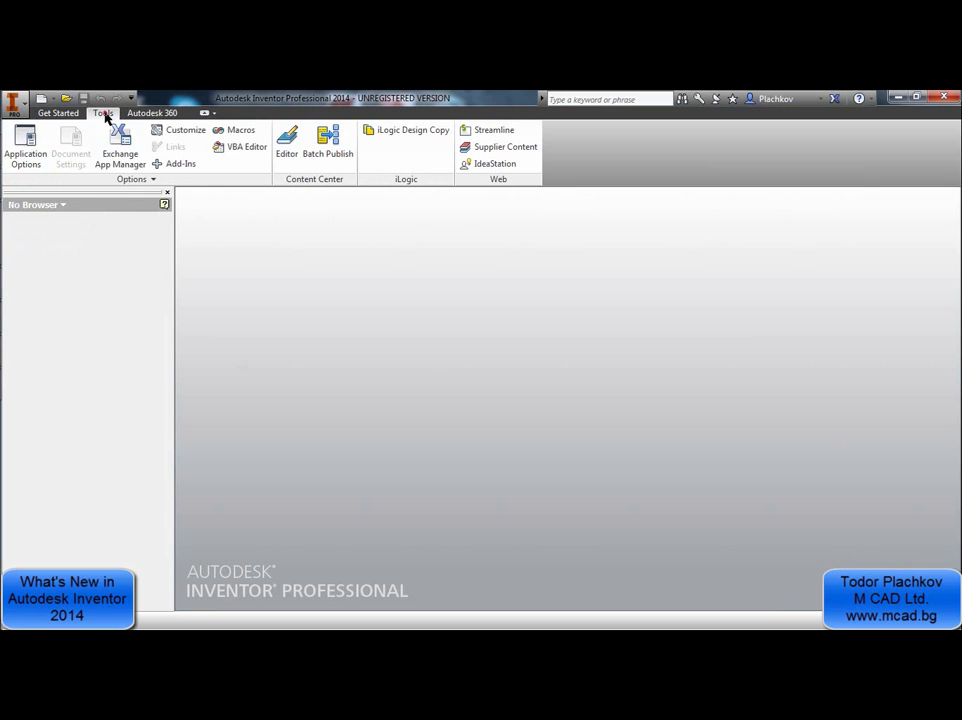
pyautogui.click(25, 142)
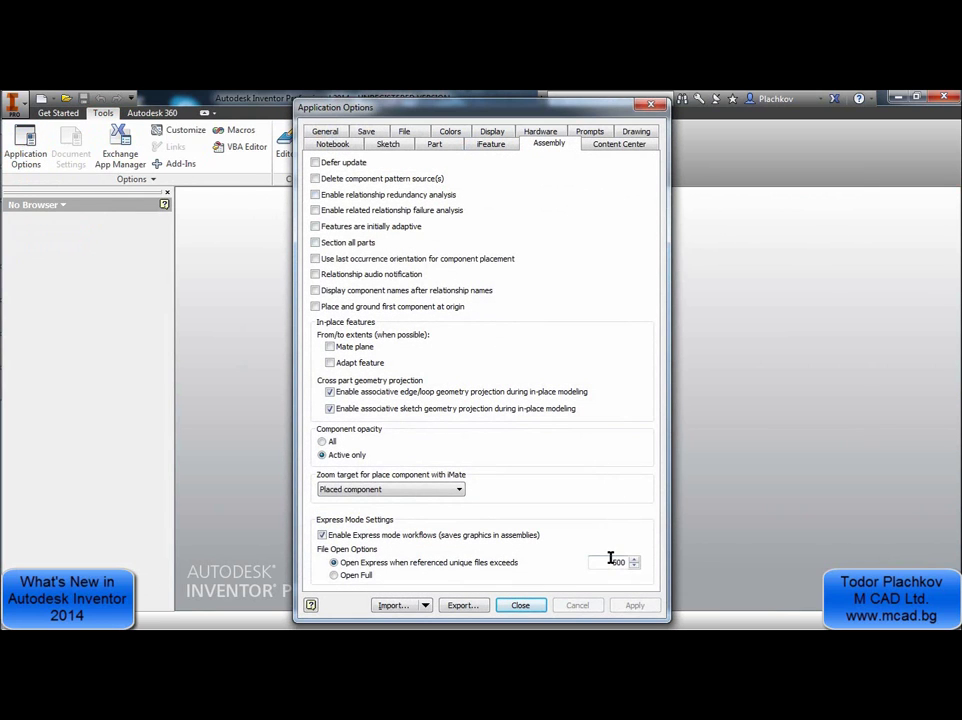
pyautogui.moveTo(610, 558); pyautogui.dragTo(648, 555)
pyautogui.write('300')
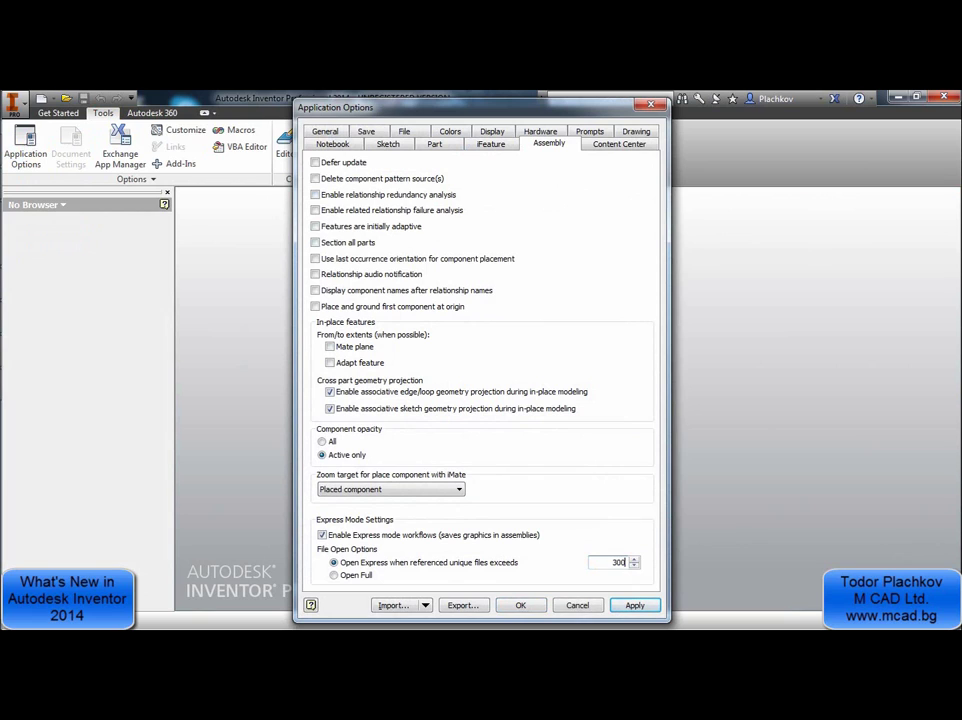
pyautogui.click(632, 606)
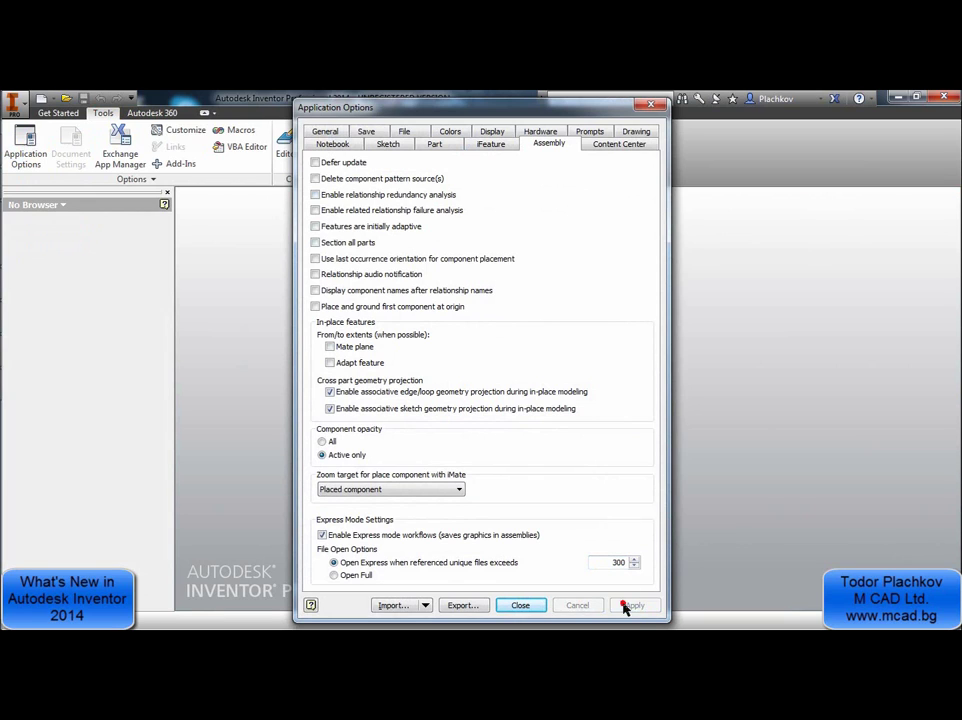
pyautogui.click(533, 605)
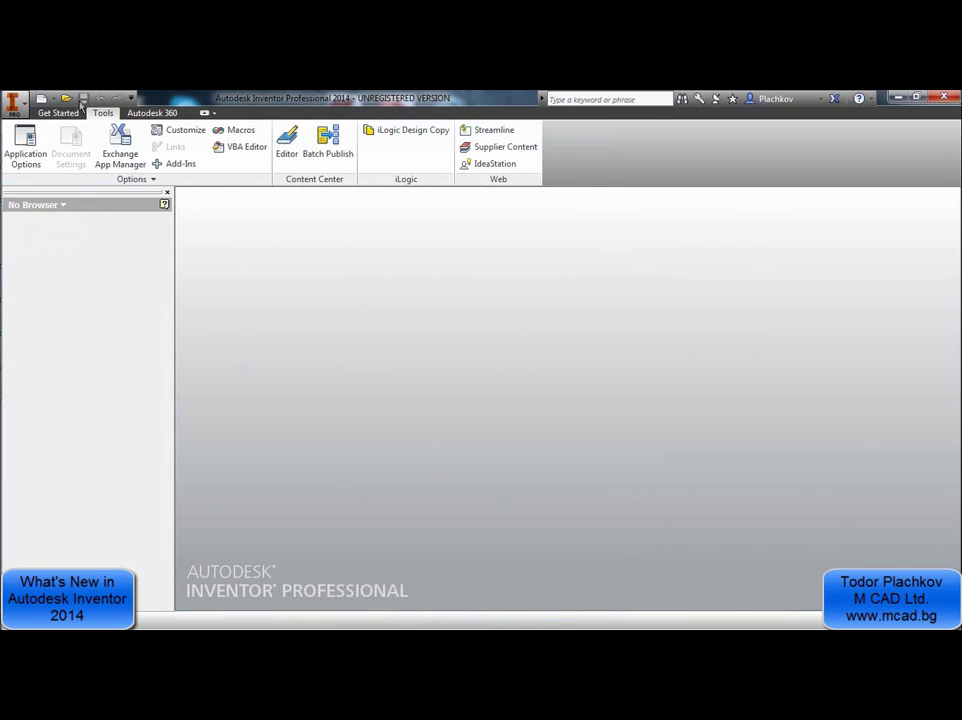
pyautogui.hotkey('ctrl', 'o')
pyautogui.doubleClick(575, 188)
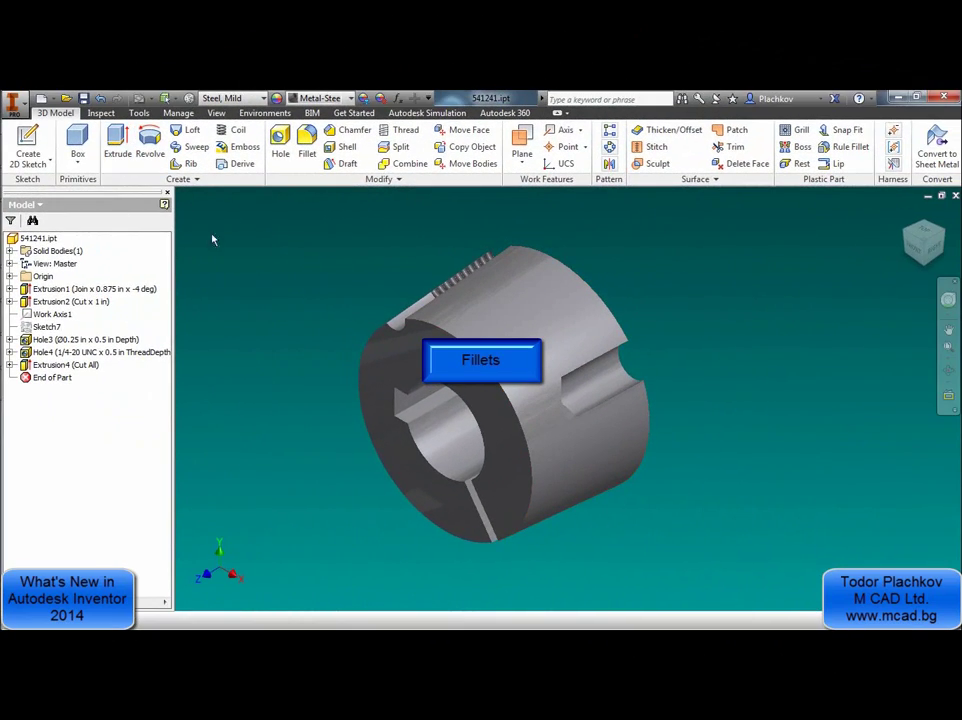
# Fillet the outer circular edge of the bushing's front face and the side notch's end edge at radius 10, accepting only the successful blends
pyautogui.click(304, 153)
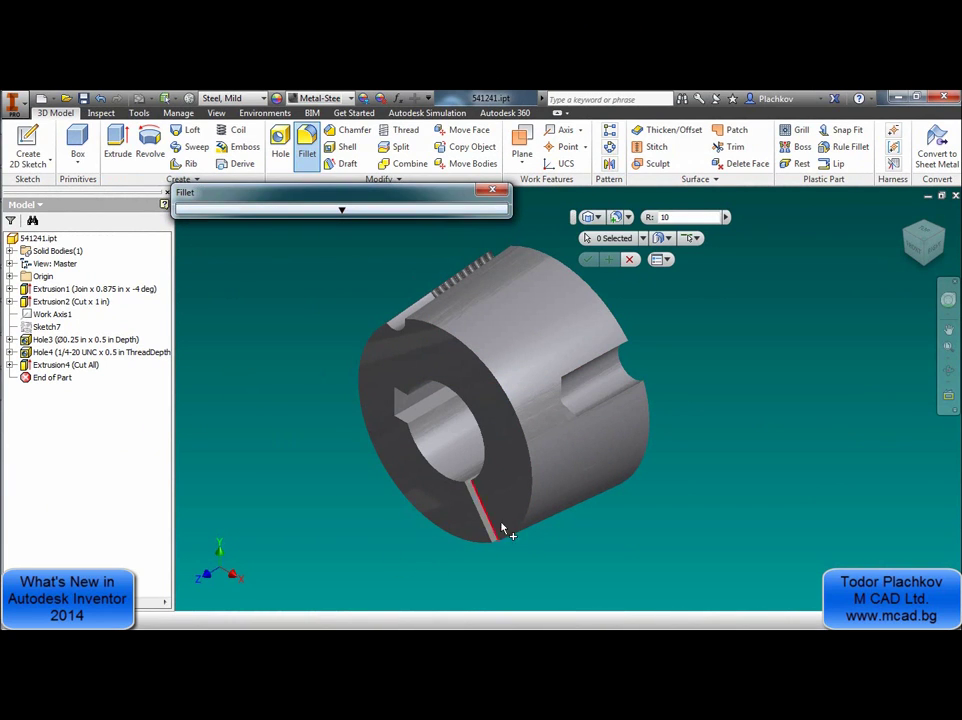
pyautogui.click(462, 341)
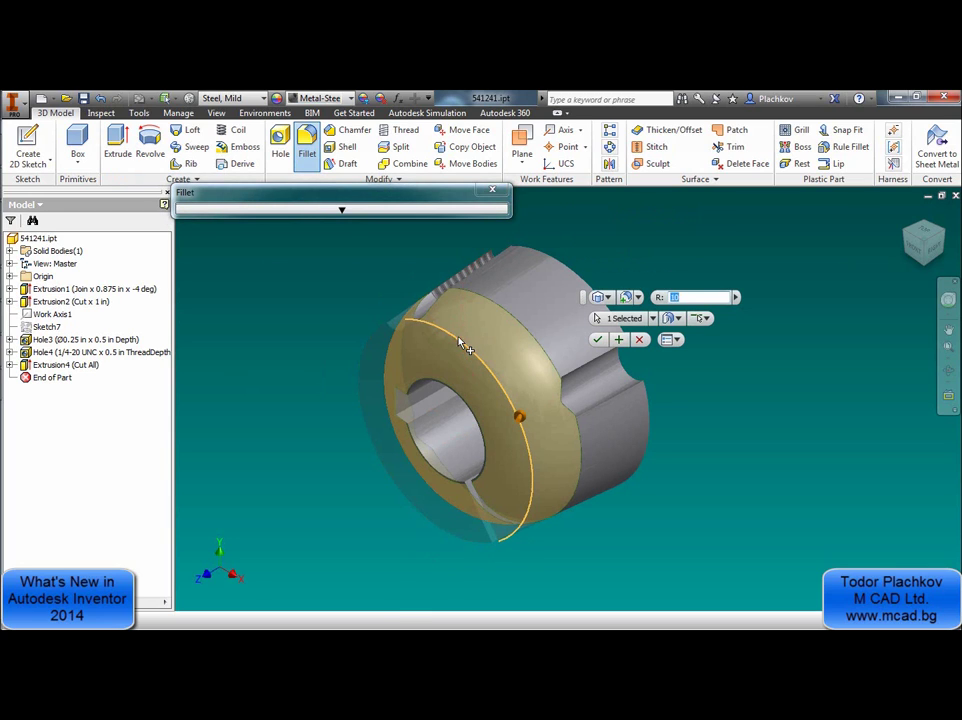
pyautogui.click(563, 400)
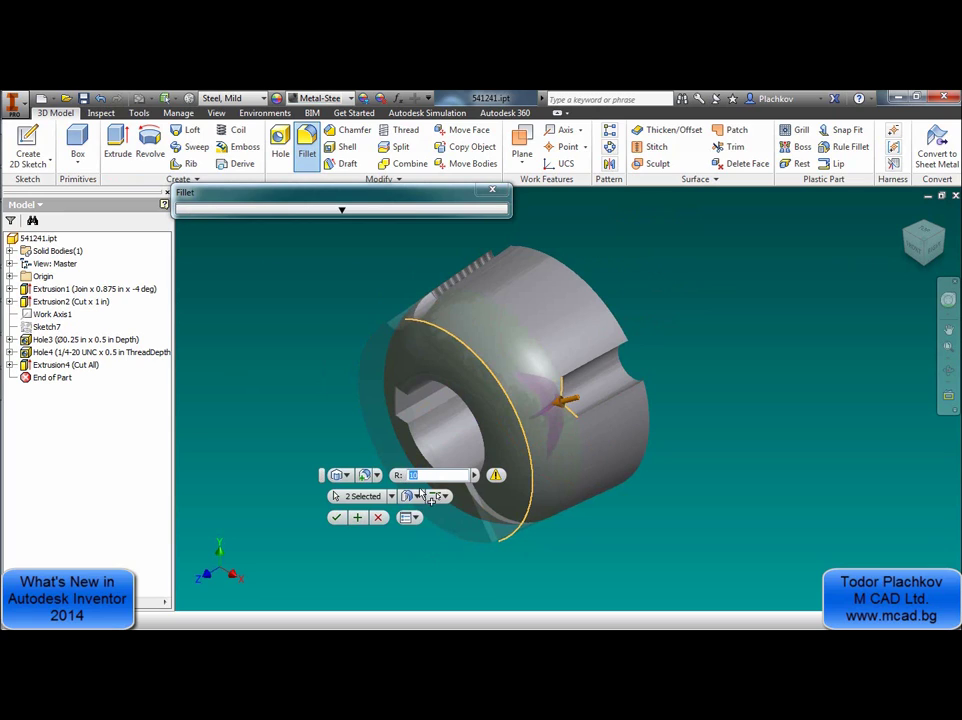
pyautogui.click(338, 517)
pyautogui.moveTo(143, 133); pyautogui.dragTo(266, 203)
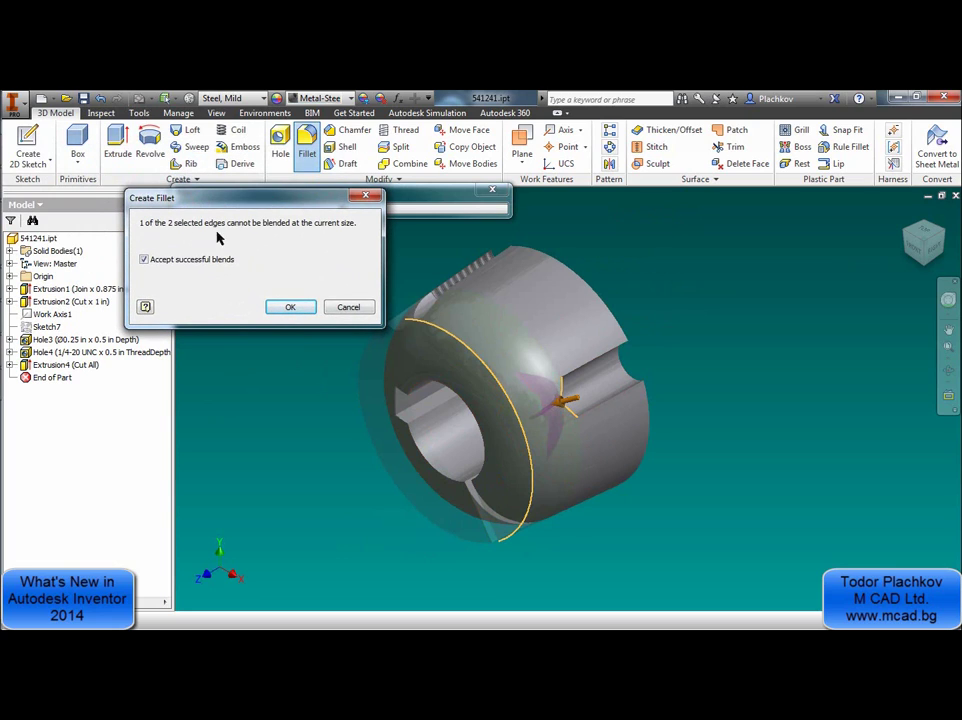
pyautogui.click(290, 307)
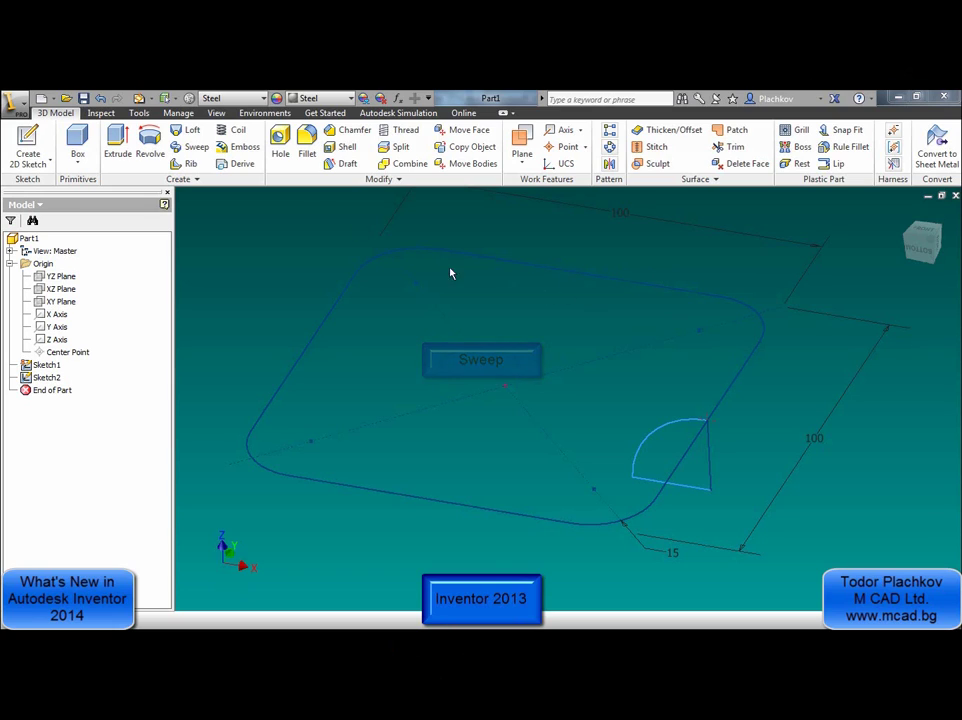
# Try to sweep the quarter-round profile along the rounded square path in Inventor 2013, keeping the Path orientation
pyautogui.click(196, 148)
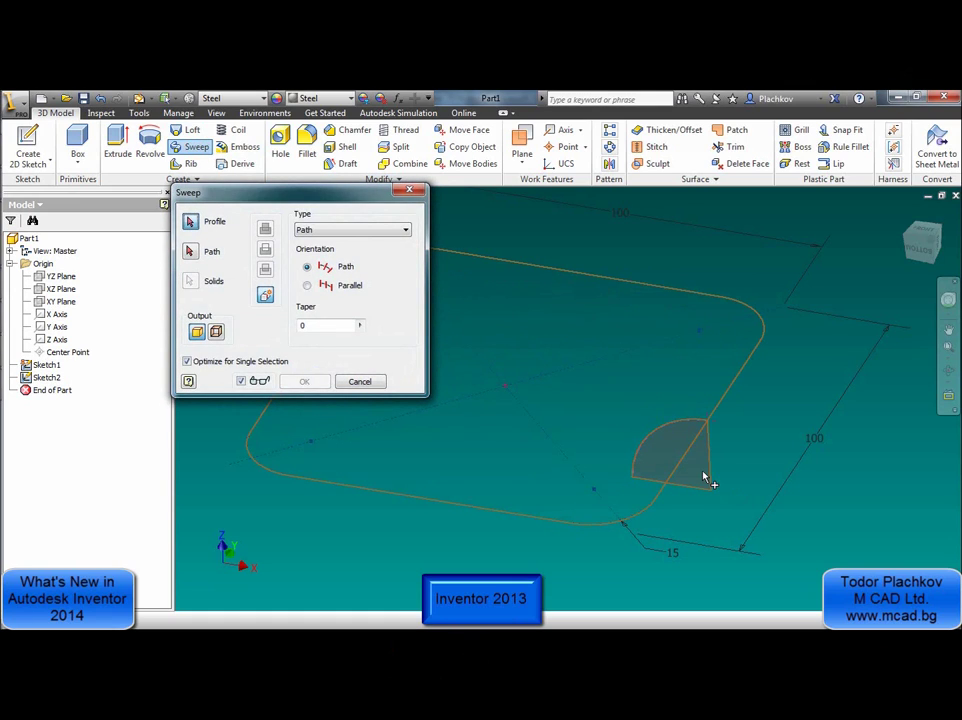
pyautogui.click(703, 476)
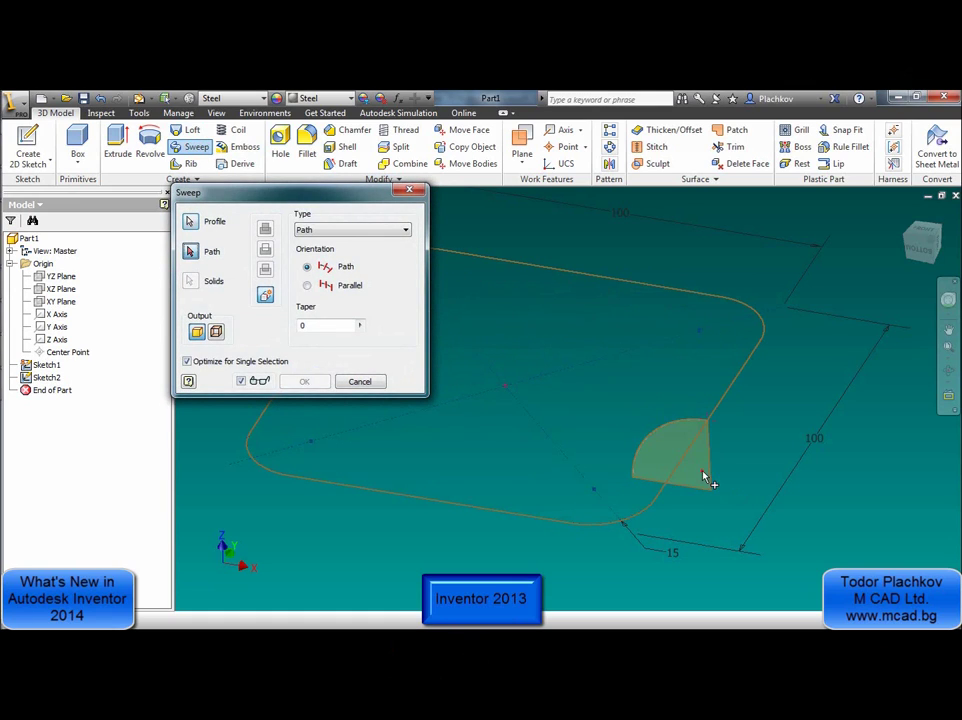
pyautogui.click(730, 405)
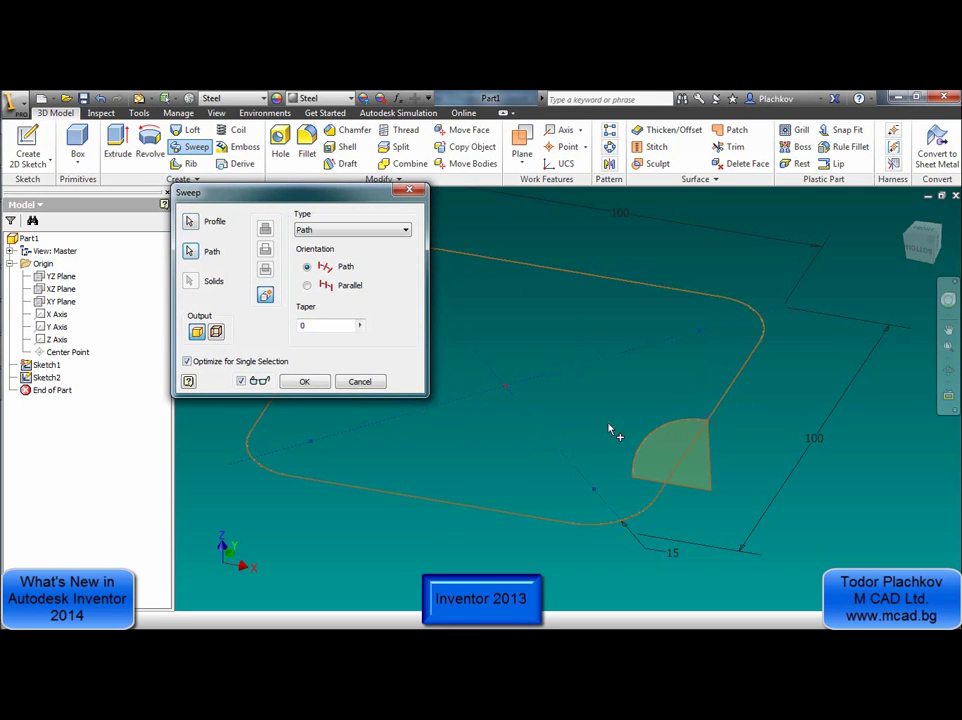
pyautogui.click(308, 381)
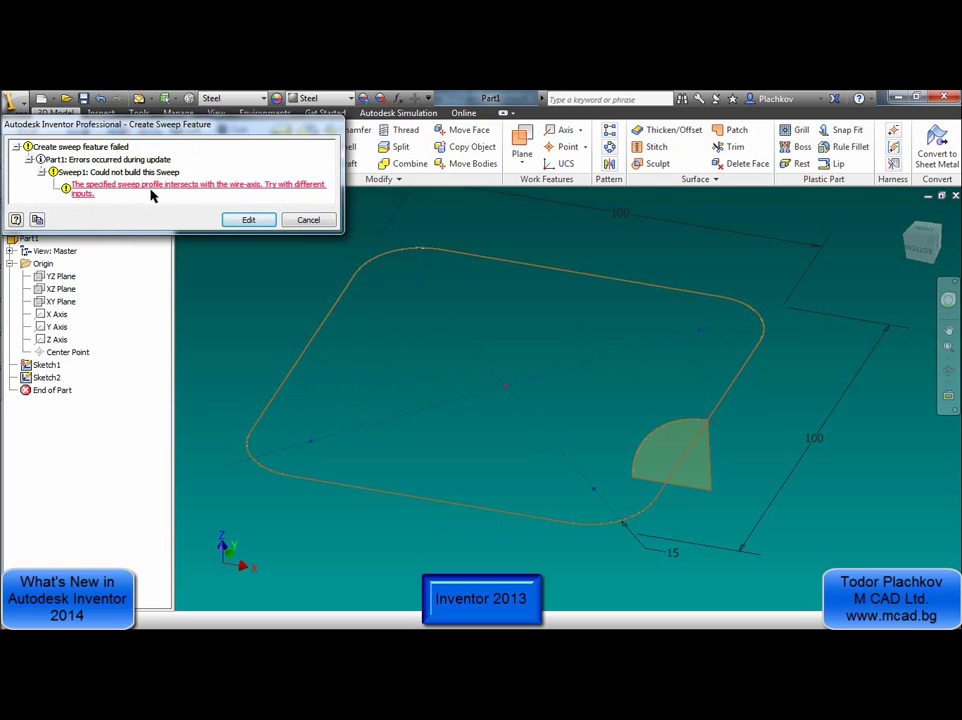
pyautogui.click(307, 221)
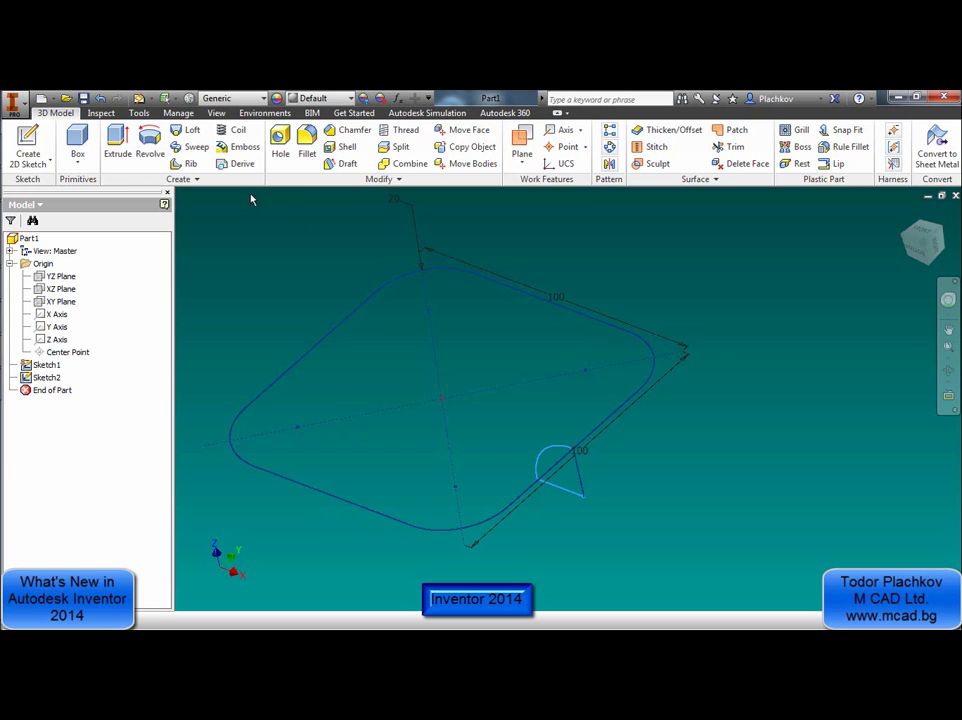
# In Inventor 2014, sweep the quarter-round profile along the rounded square path as a solid with Path orientation and 0 taper
pyautogui.click(192, 146)
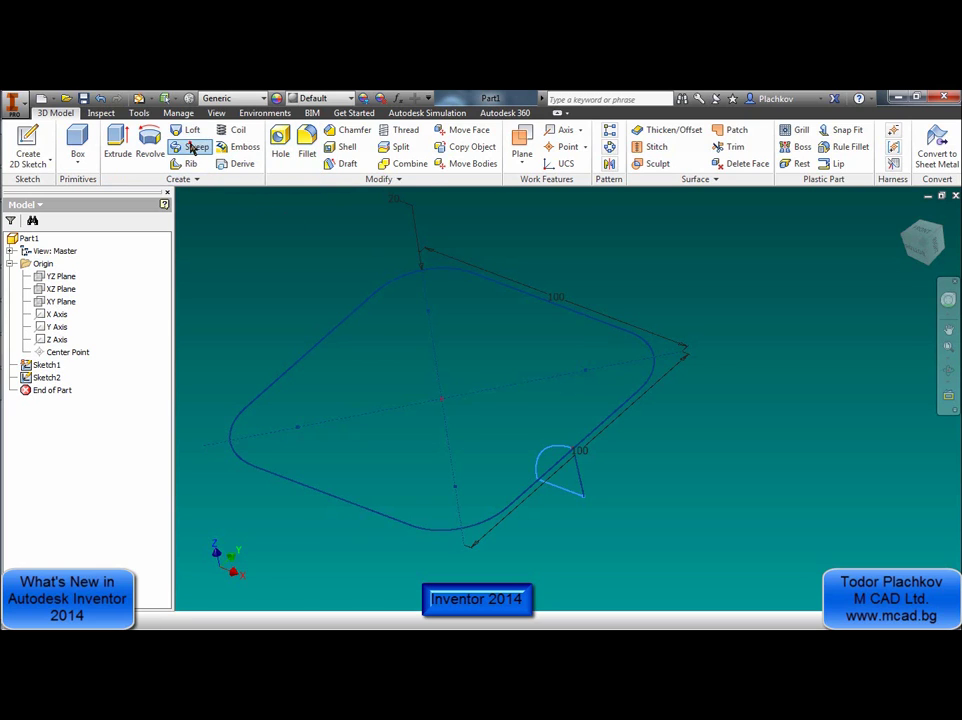
pyautogui.click(579, 488)
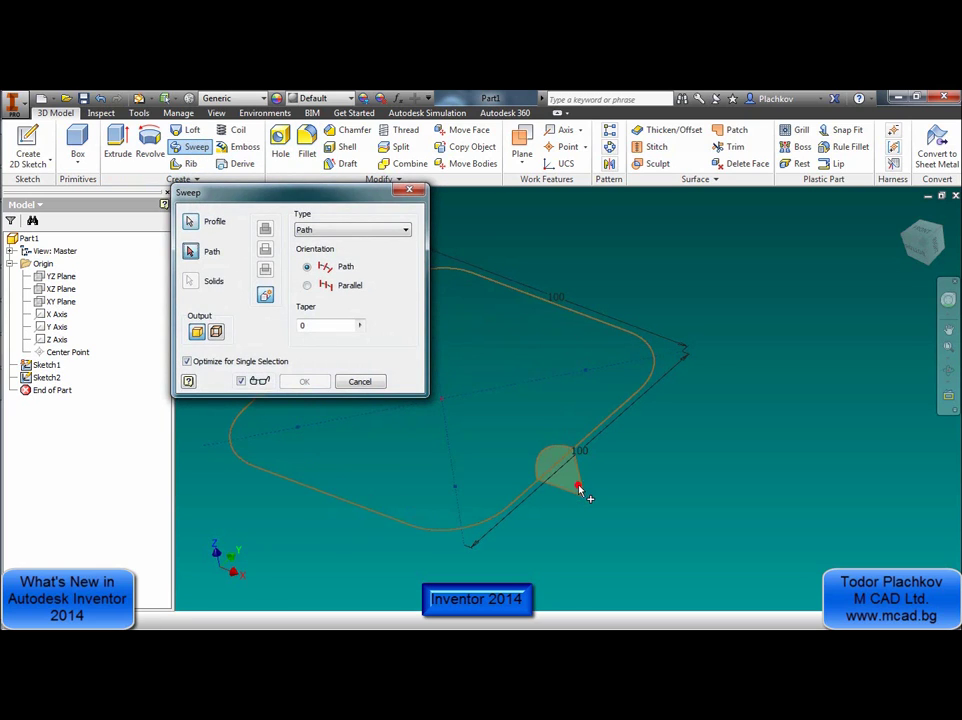
pyautogui.click(606, 428)
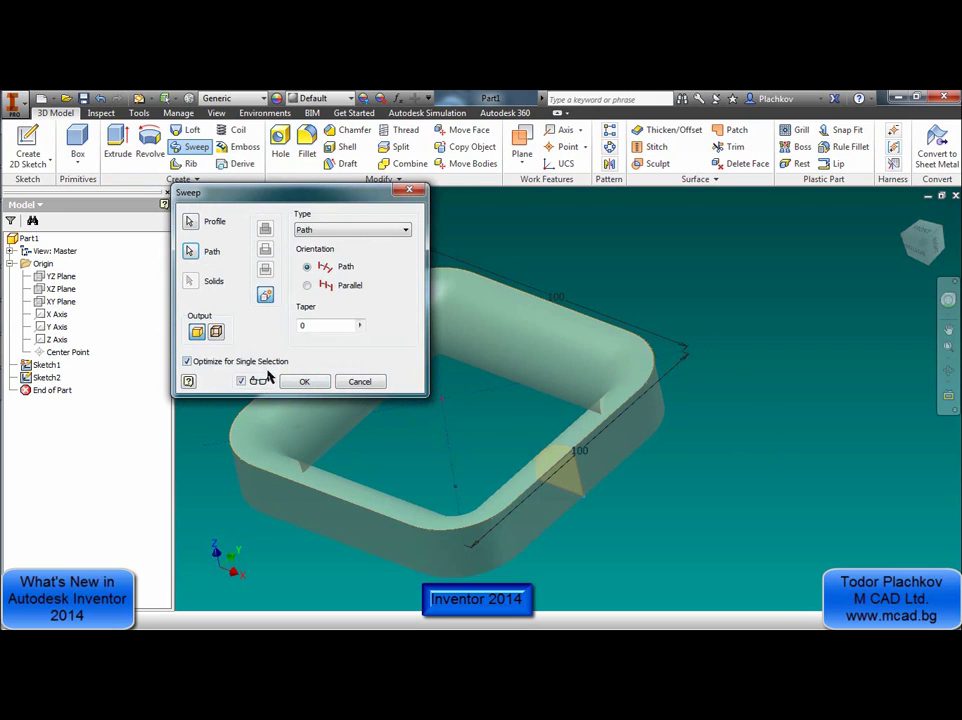
pyautogui.click(305, 382)
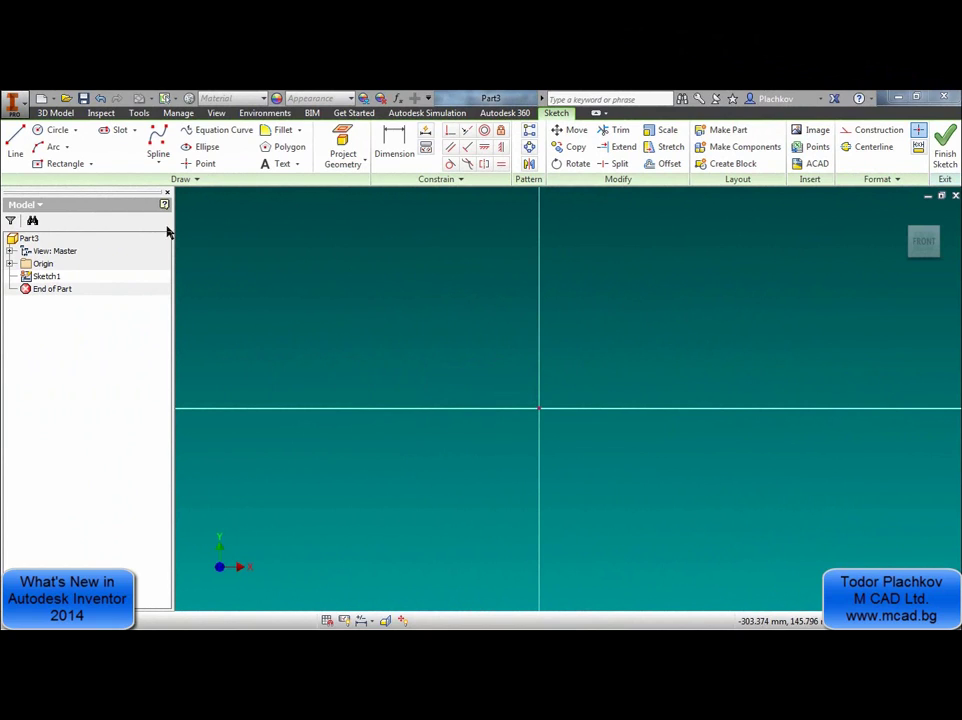
# Sketch a horizontal center-to-center slot starting at the origin, with 100 mm between centers and a width of about 118 mm
pyautogui.click(133, 134)
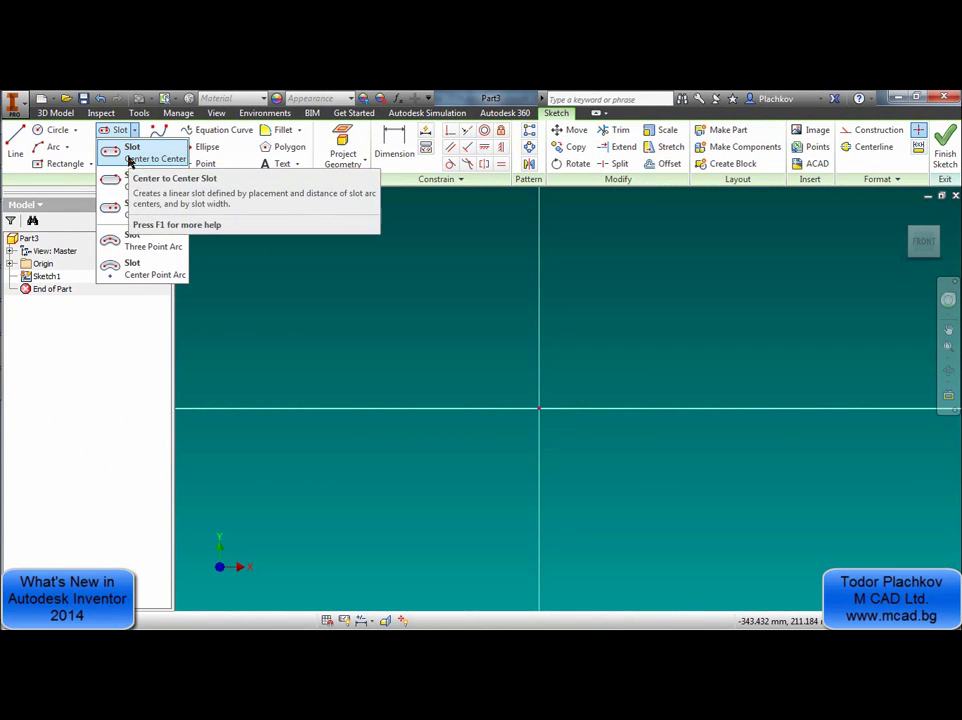
pyautogui.click(128, 160)
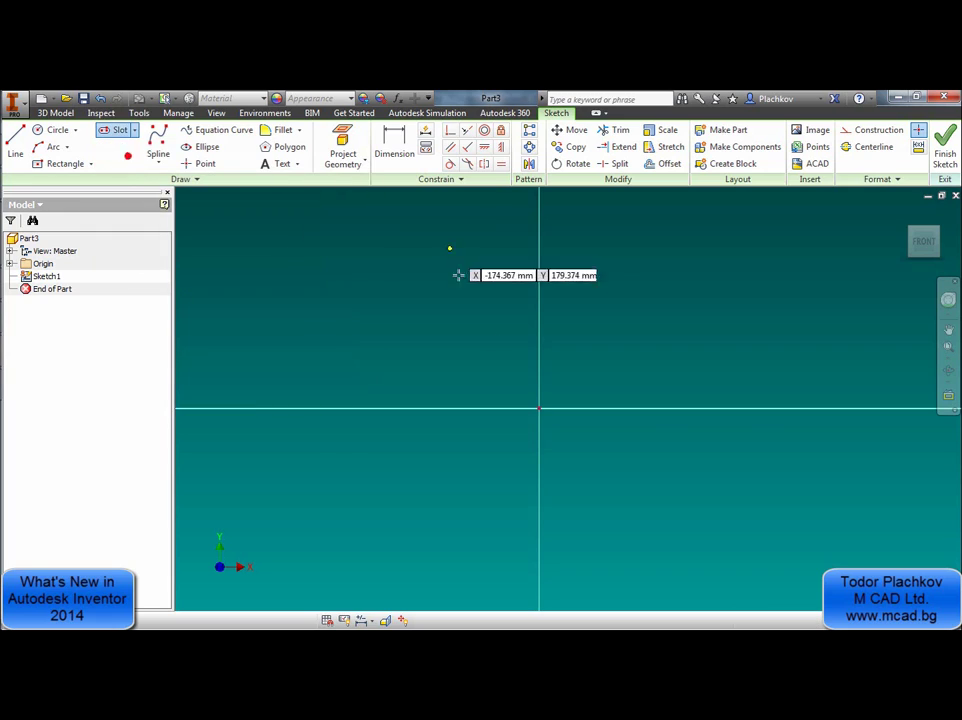
pyautogui.click(539, 408)
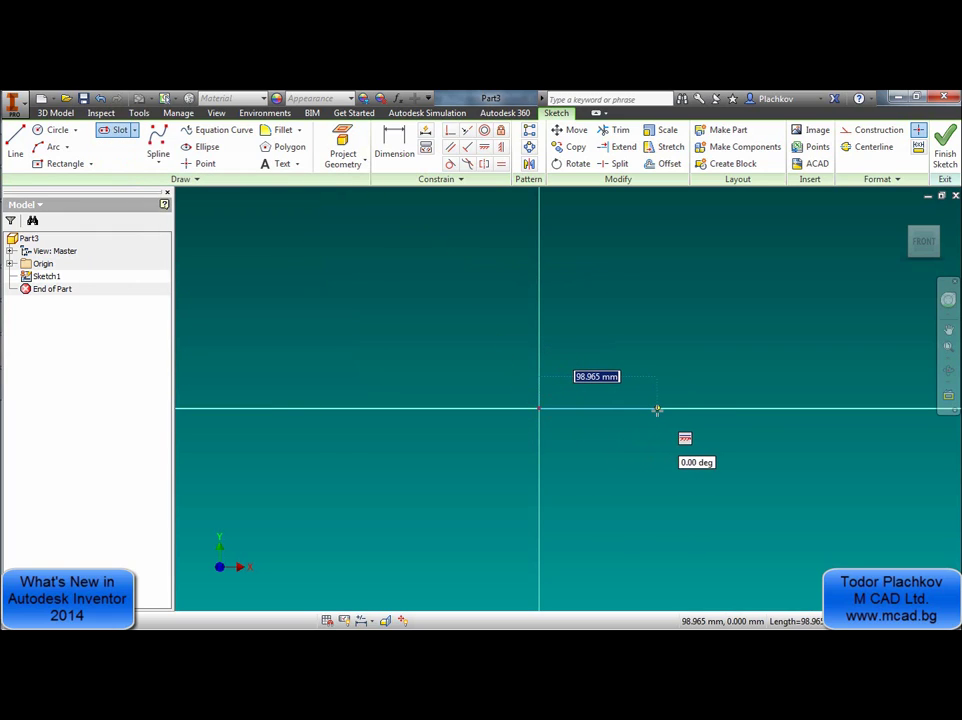
pyautogui.write('100')
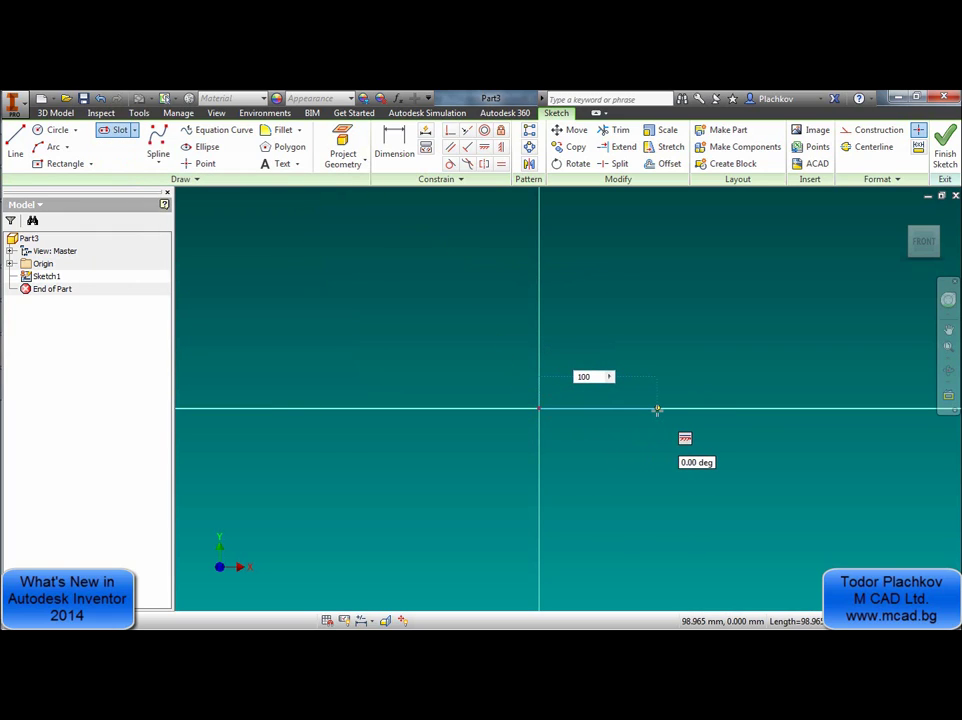
pyautogui.press('Return')
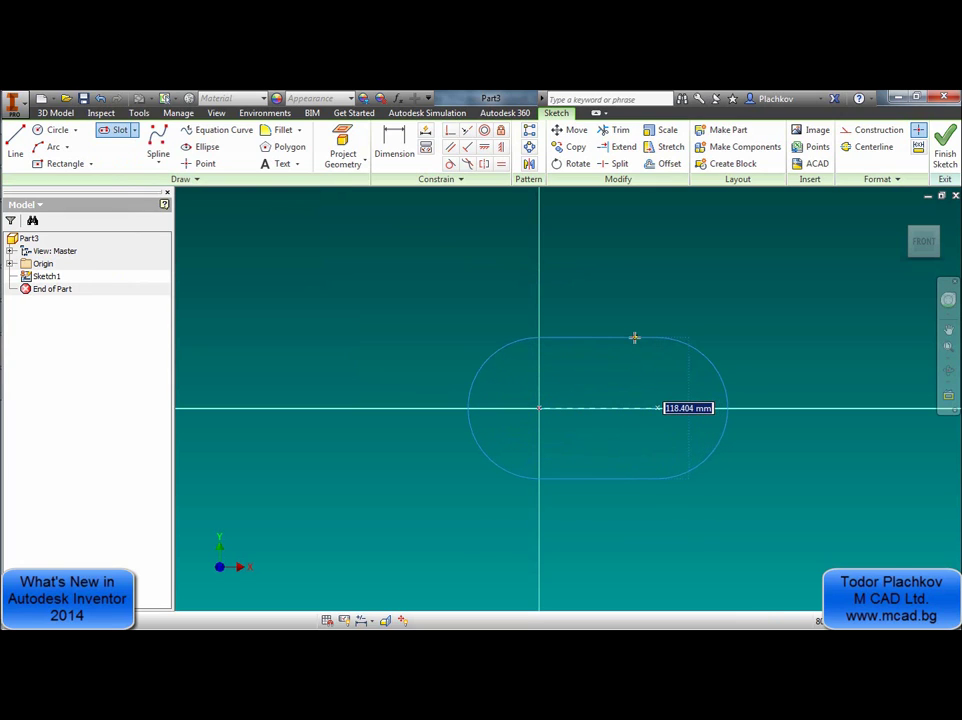
pyautogui.click(634, 337)
# Sketch a horizontal overall slot about 186 mm wide, above and to the right of the first slot
pyautogui.moveTo(747, 365)
pyautogui.mouseDown(button='middle')
pyautogui.moveTo(547, 371)
pyautogui.moveTo(455, 436)
pyautogui.moveTo(328, 427)
pyautogui.mouseUp(button='middle')
pyautogui.scroll(-2, 555, 370)
pyautogui.scroll(-2, 559, 369)
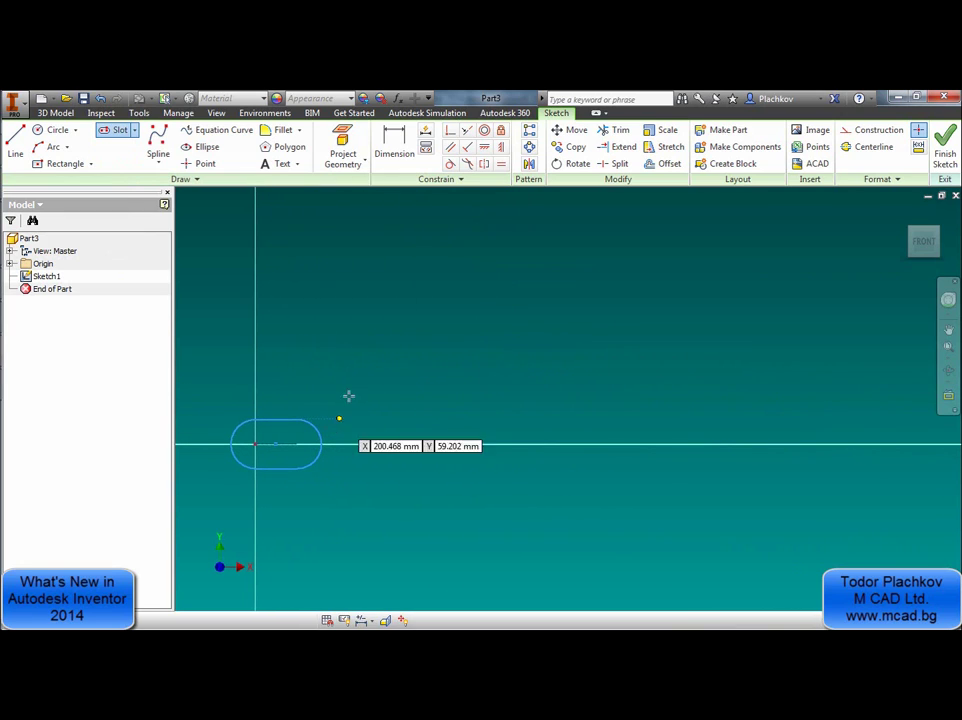
pyautogui.click(138, 131)
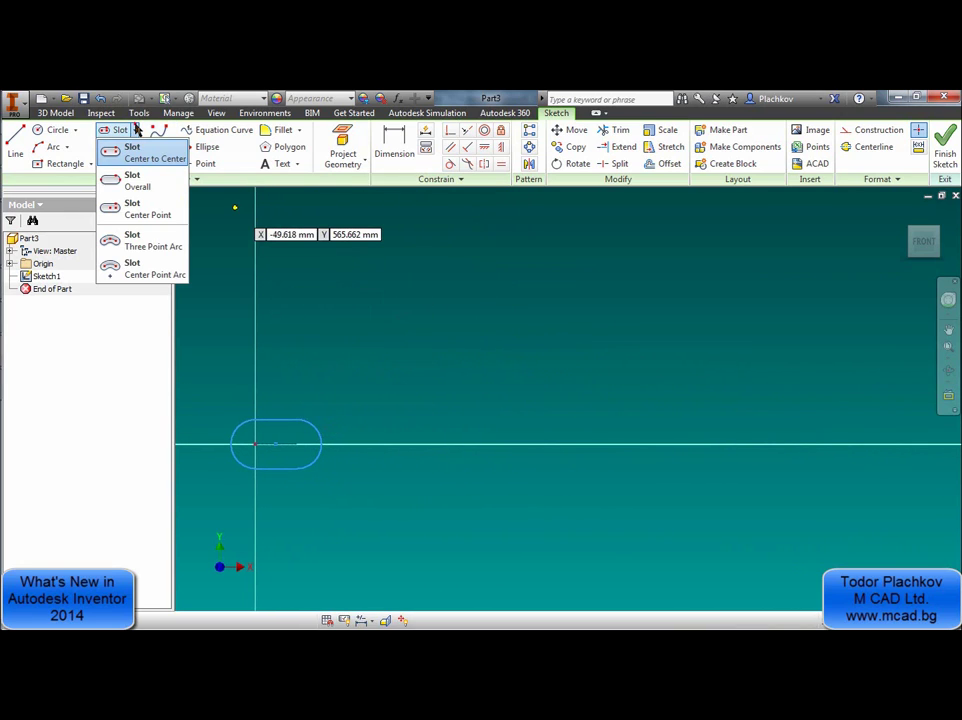
pyautogui.click(133, 180)
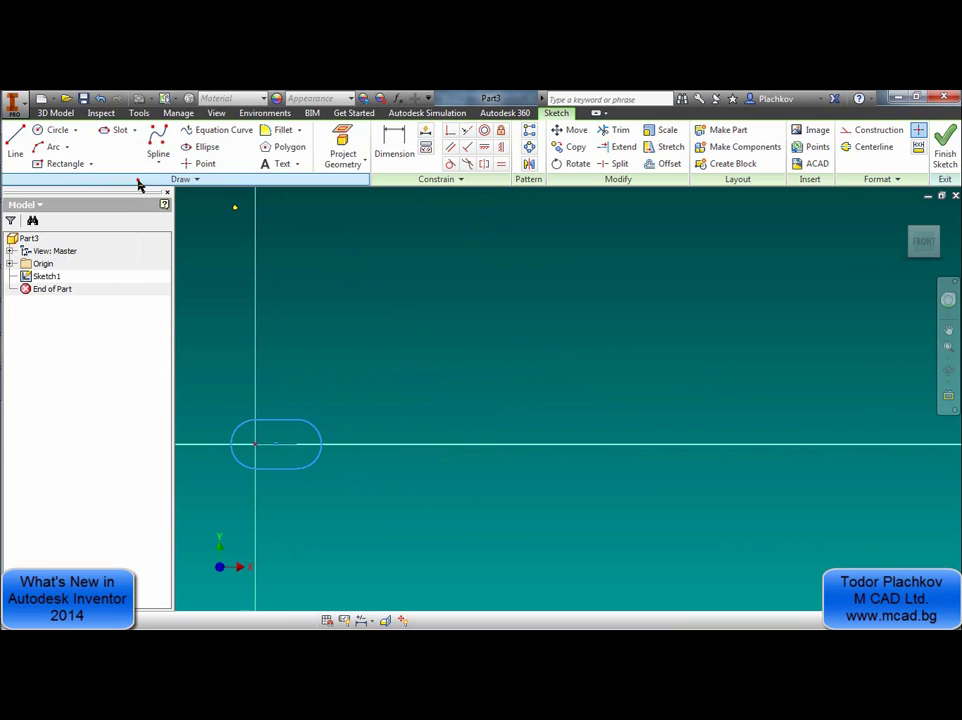
pyautogui.click(432, 341)
pyautogui.click(633, 342)
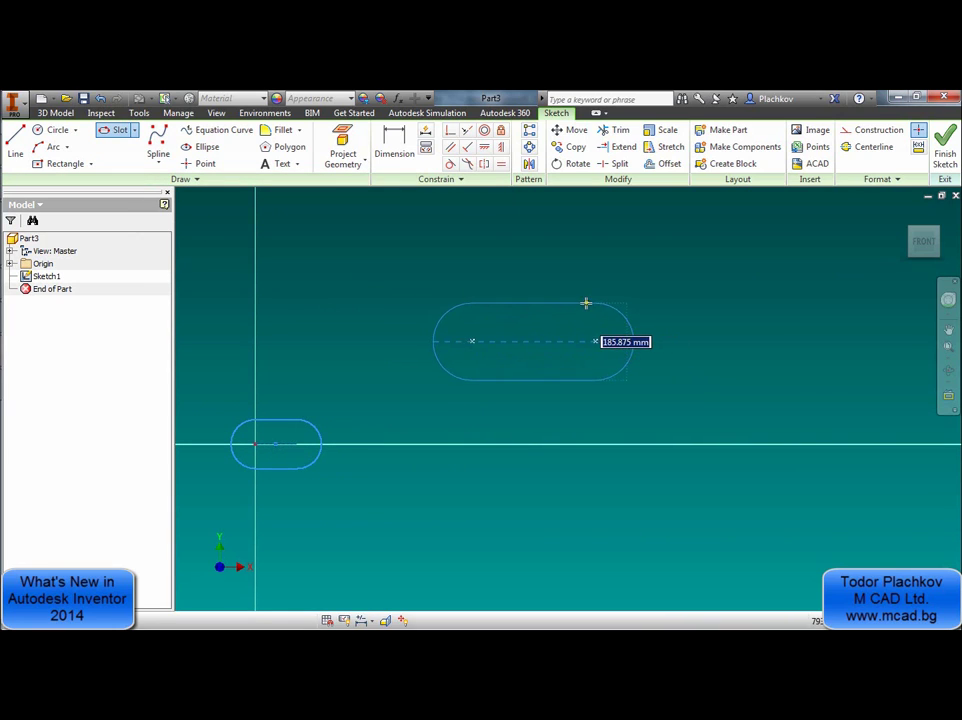
pyautogui.click(586, 303)
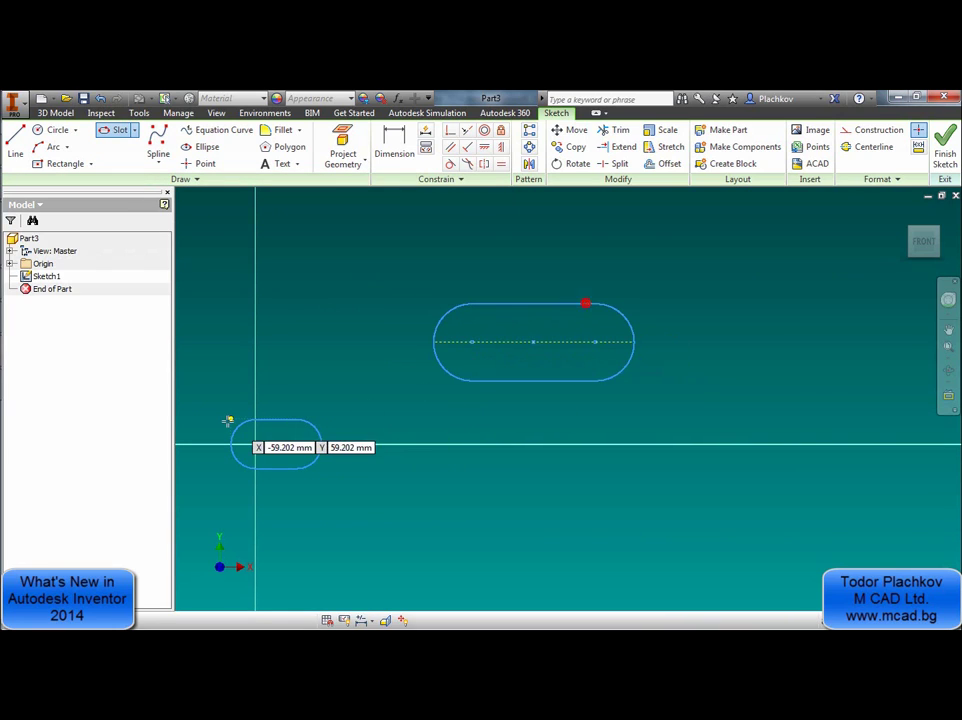
# Sketch a center point slot about 118 mm wide on the horizontal axis, to the right of the first slot
pyautogui.click(134, 130)
pyautogui.click(133, 206)
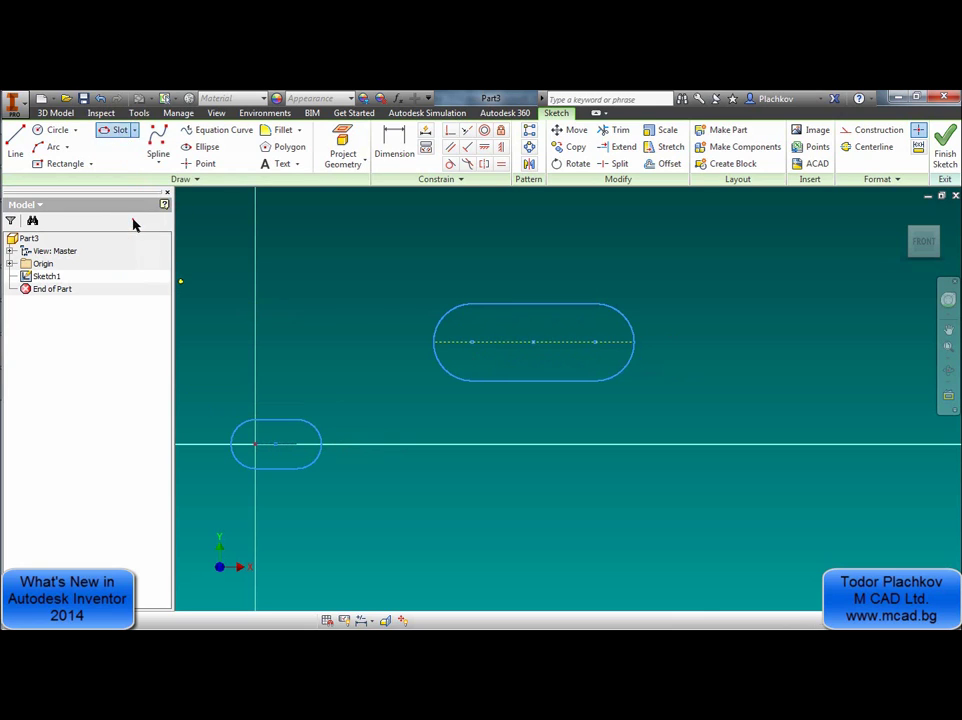
pyautogui.click(433, 445)
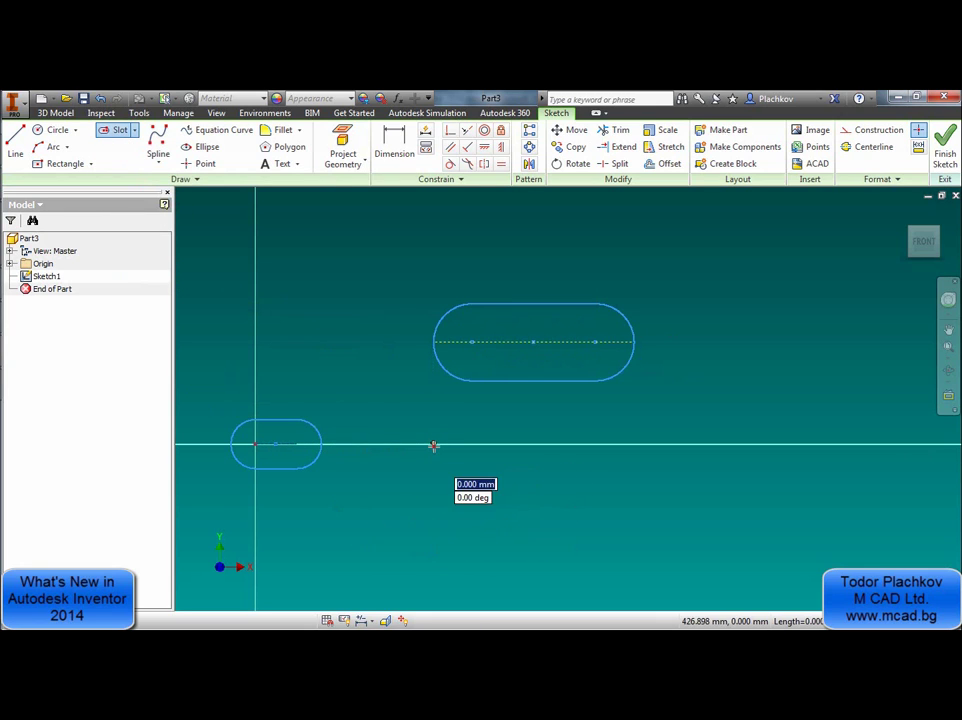
pyautogui.click(482, 443)
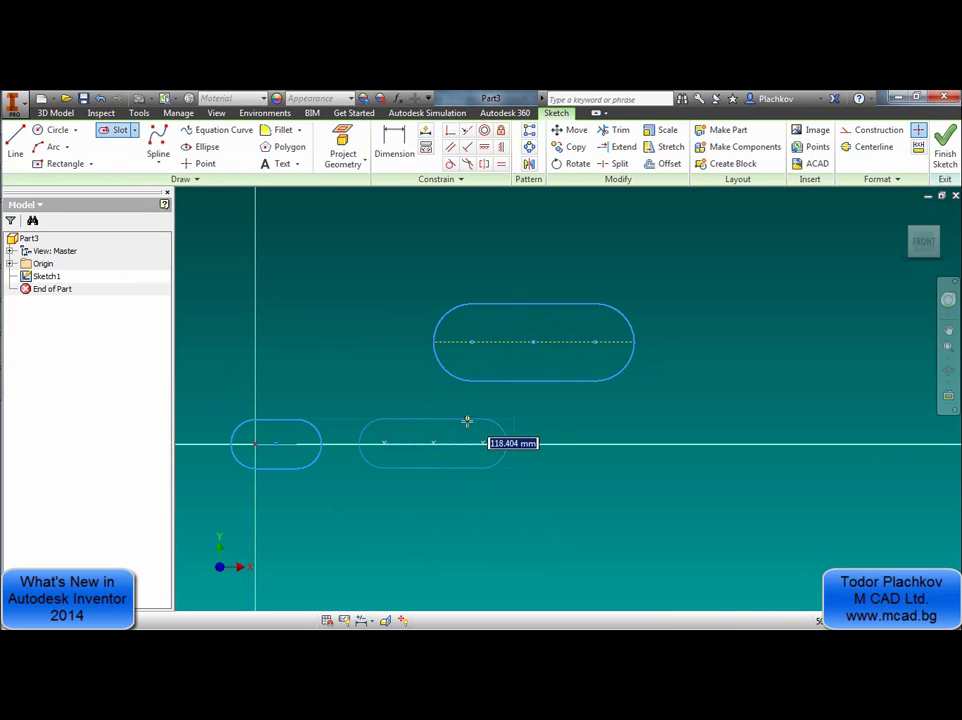
pyautogui.click(466, 421)
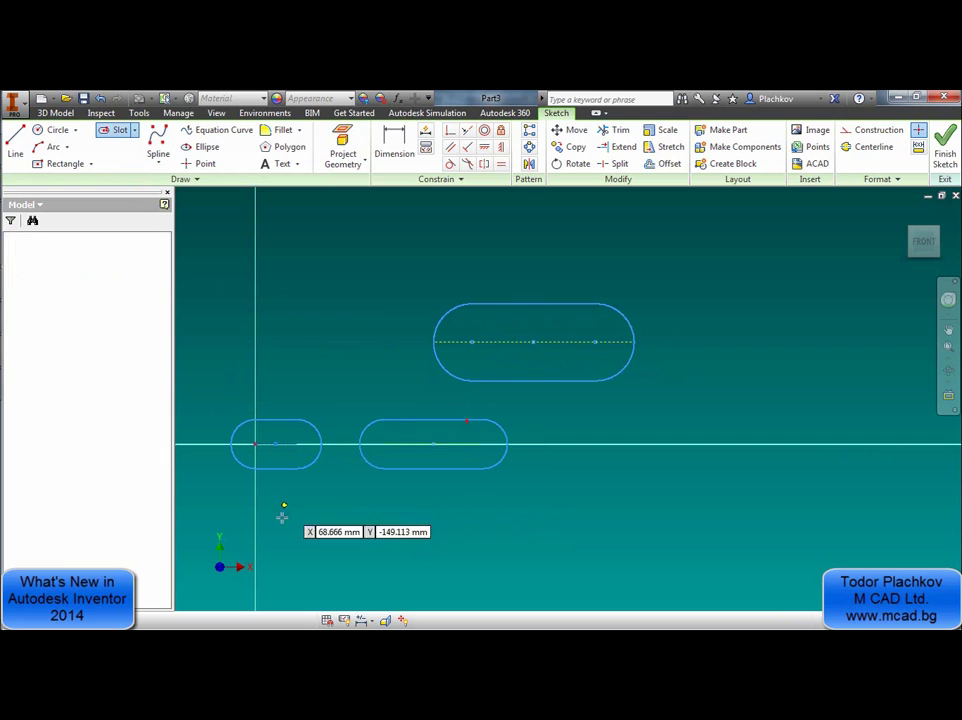
# Sketch an upward-arching three point arc slot with a centerline radius of about 142 mm, below the straight slots
pyautogui.click(135, 133)
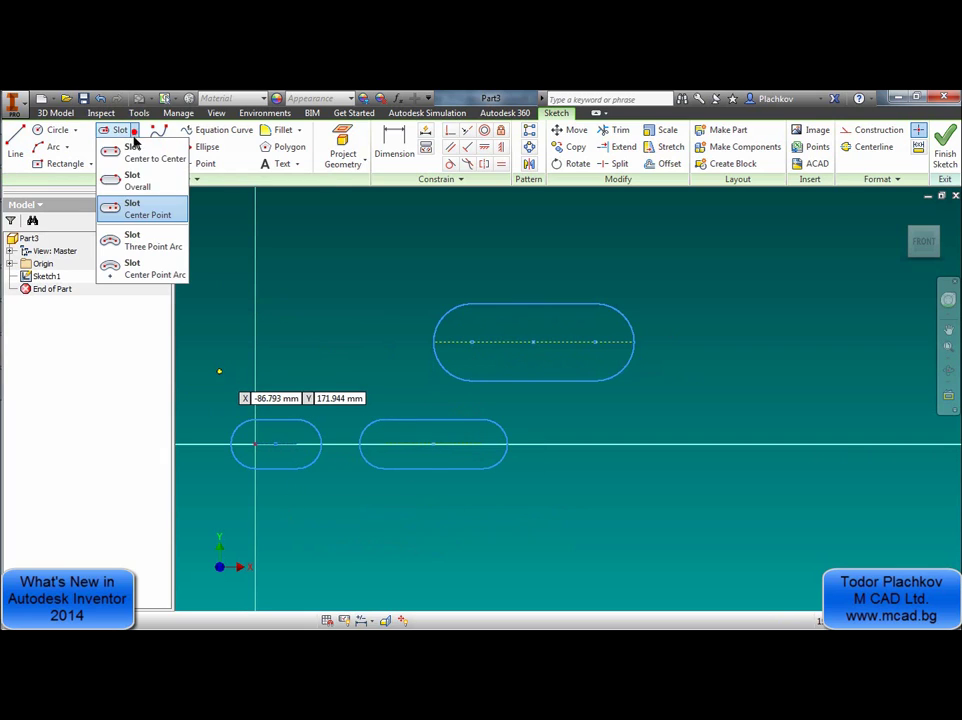
pyautogui.click(150, 250)
pyautogui.moveTo(571, 365); pyautogui.dragTo(470, 346, button='middle')
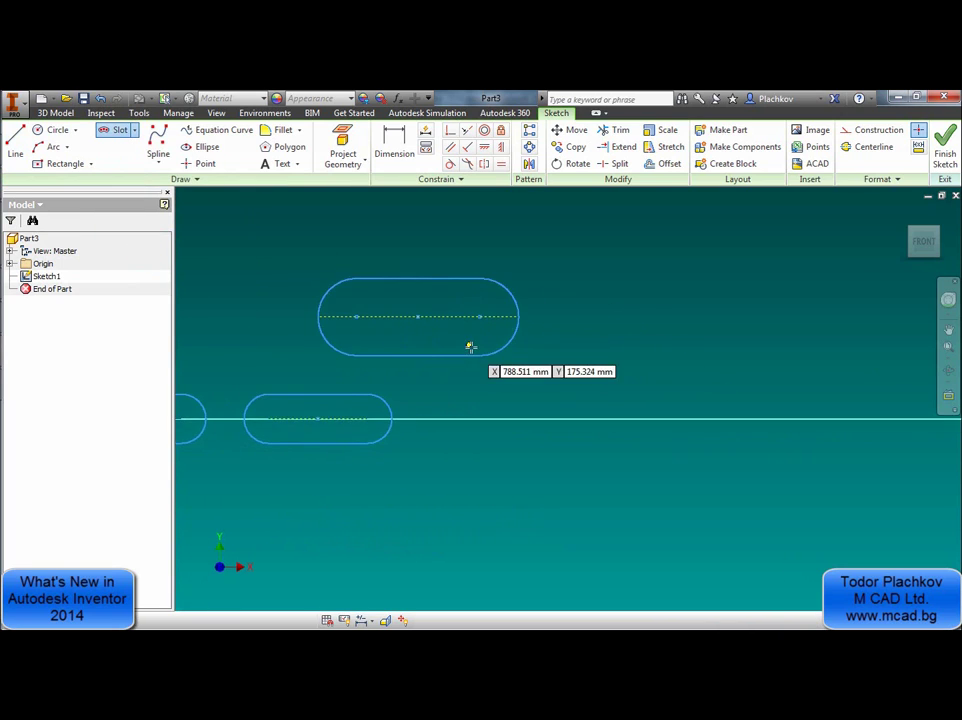
pyautogui.scroll(3, 447, 407)
pyautogui.scroll(-3, 447, 407)
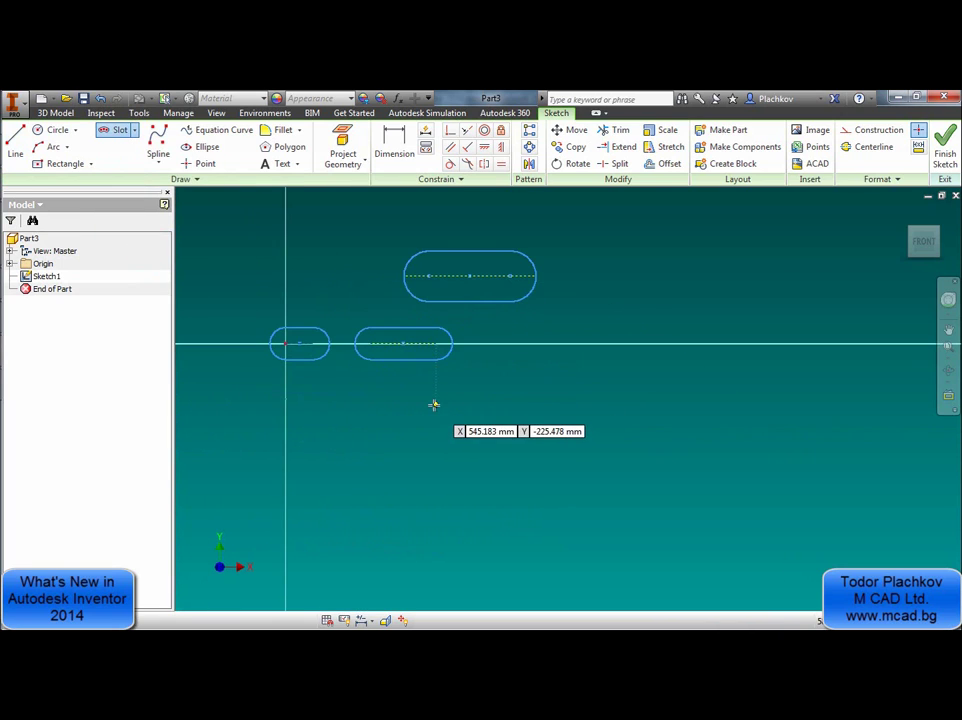
pyautogui.click(411, 474)
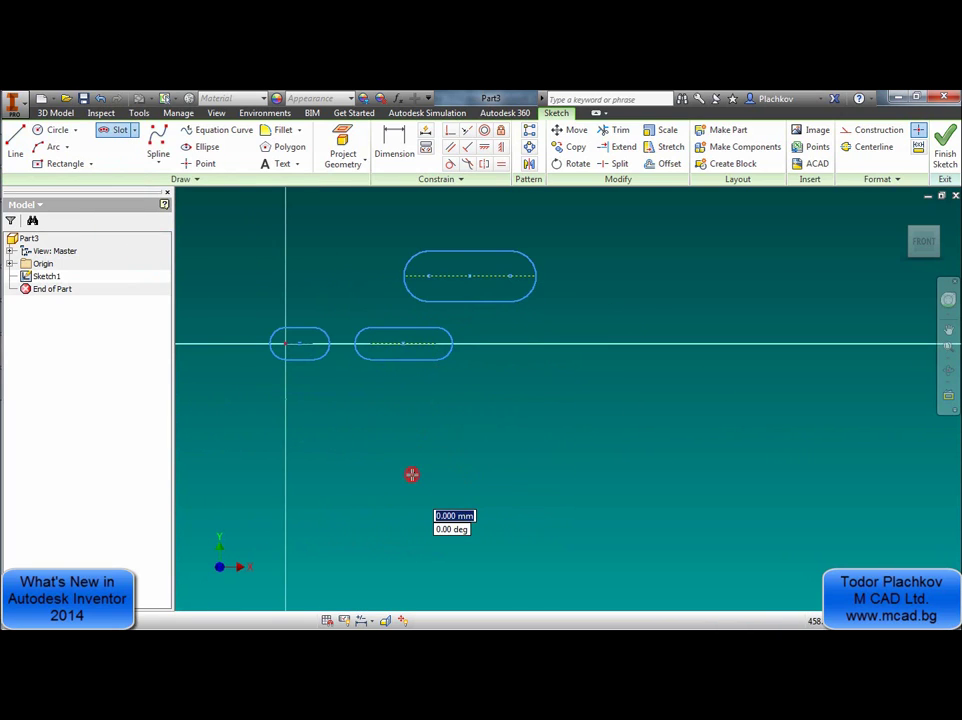
pyautogui.click(487, 473)
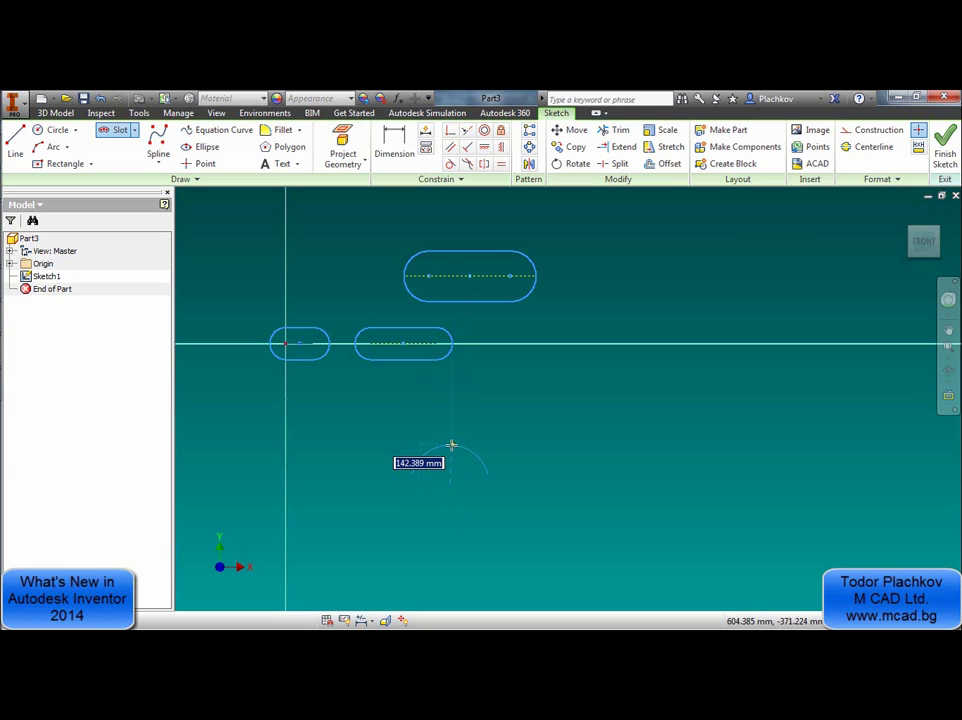
pyautogui.click(451, 444)
pyautogui.click(455, 459)
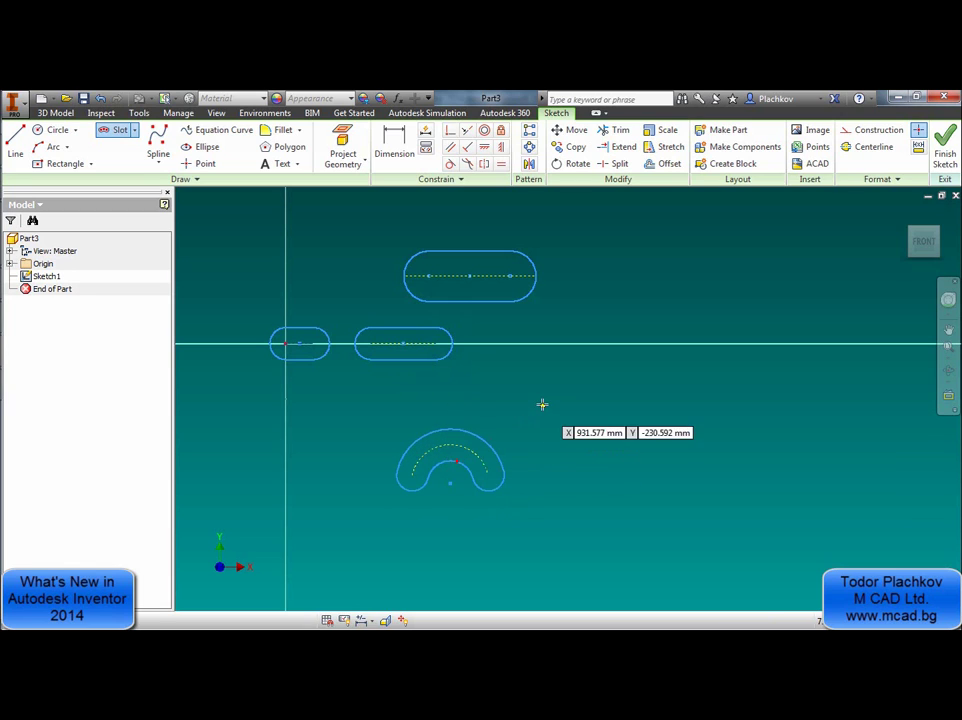
# Sketch a downward-bulging three point arc slot 150 mm wide with a centerline radius of about 134 mm, right of the first arc slot
pyautogui.scroll(3, 456, 536)
pyautogui.moveTo(447, 505); pyautogui.dragTo(436, 558, button='middle')
pyautogui.scroll(-3, 436, 558)
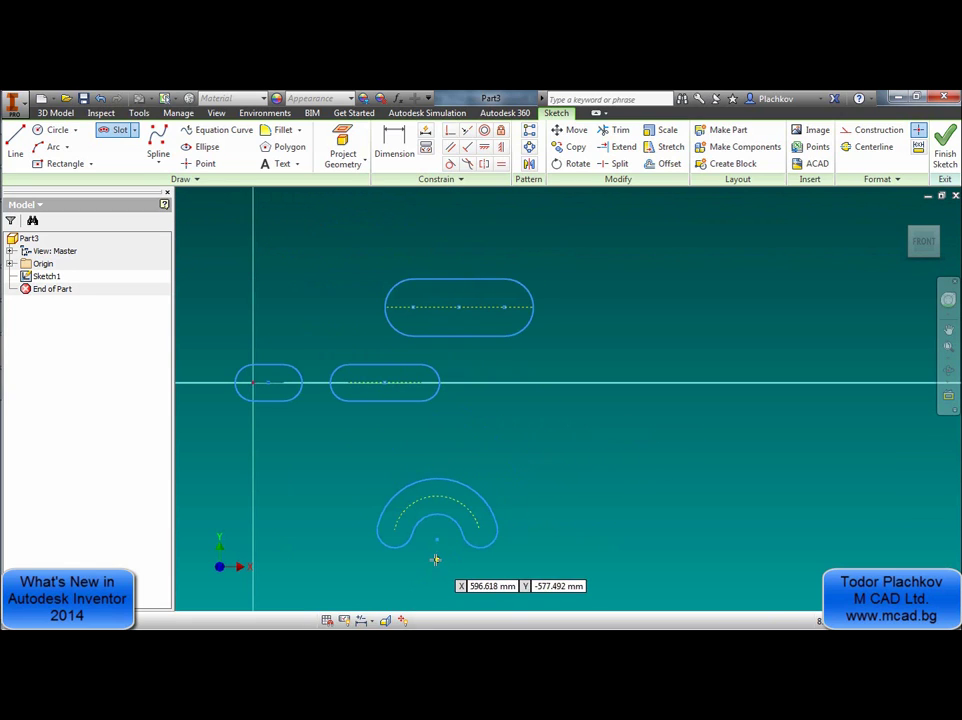
pyautogui.click(533, 437)
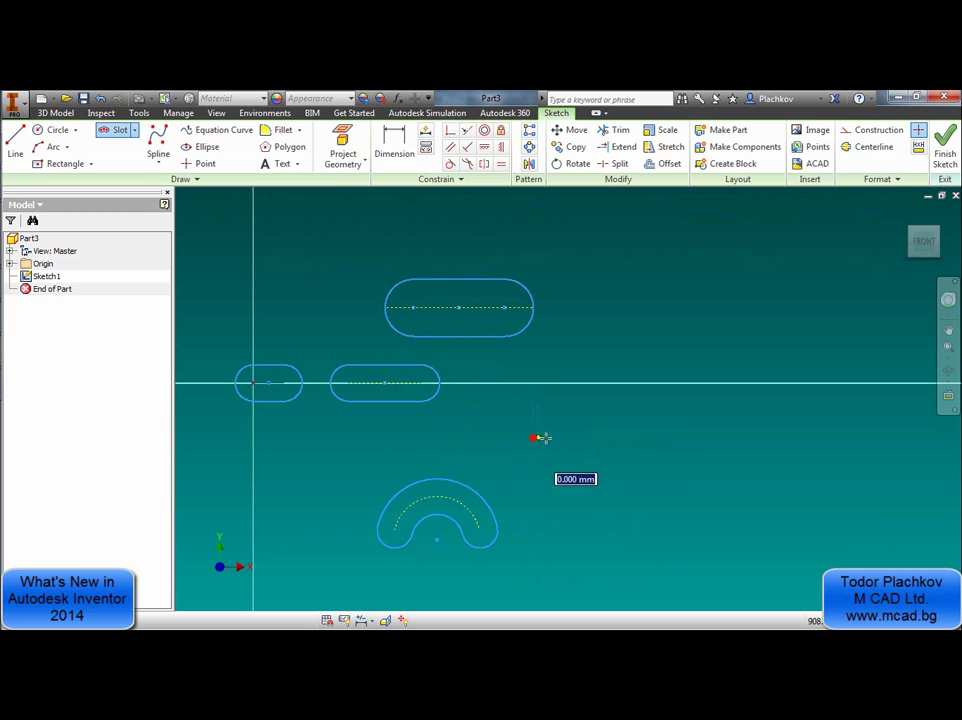
pyautogui.click(611, 437)
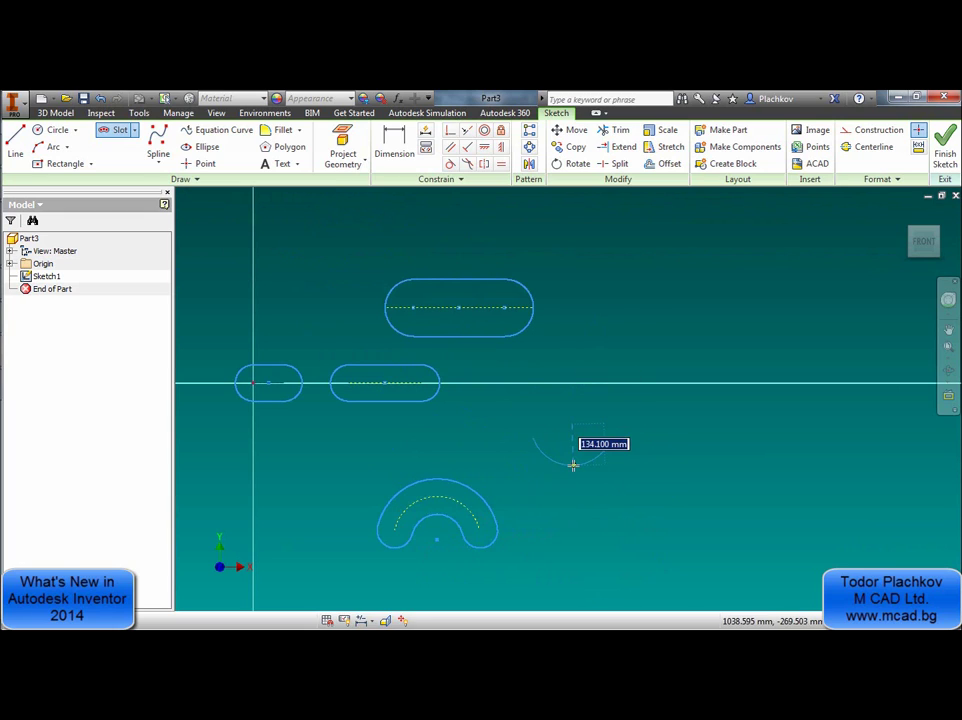
pyautogui.click(571, 464)
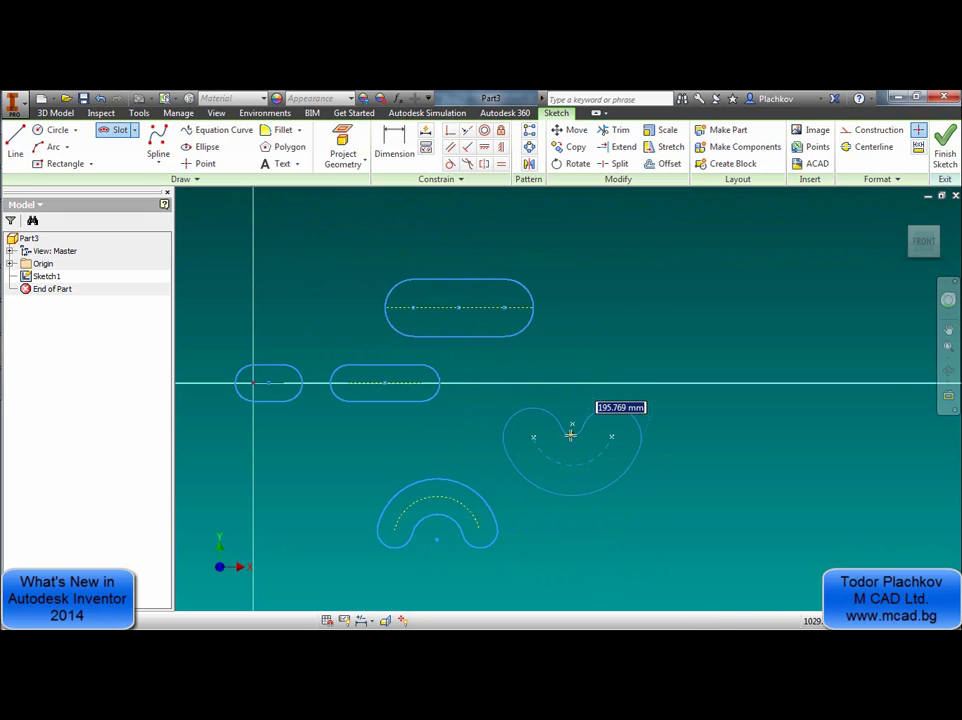
pyautogui.write('150')
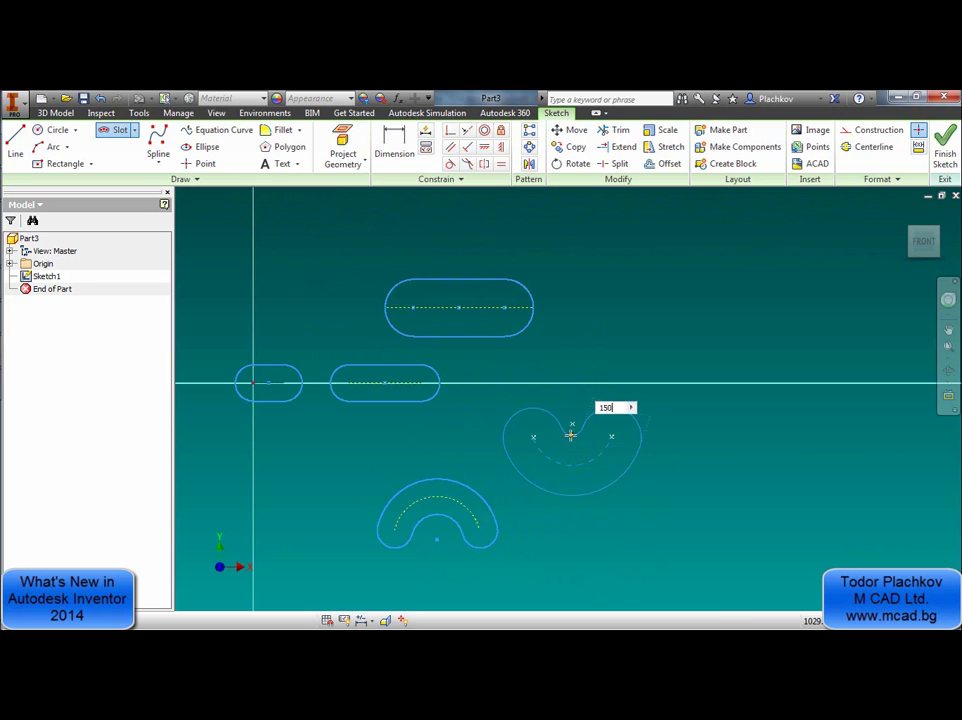
pyautogui.press('Return')
pyautogui.scroll(5, 571, 434)
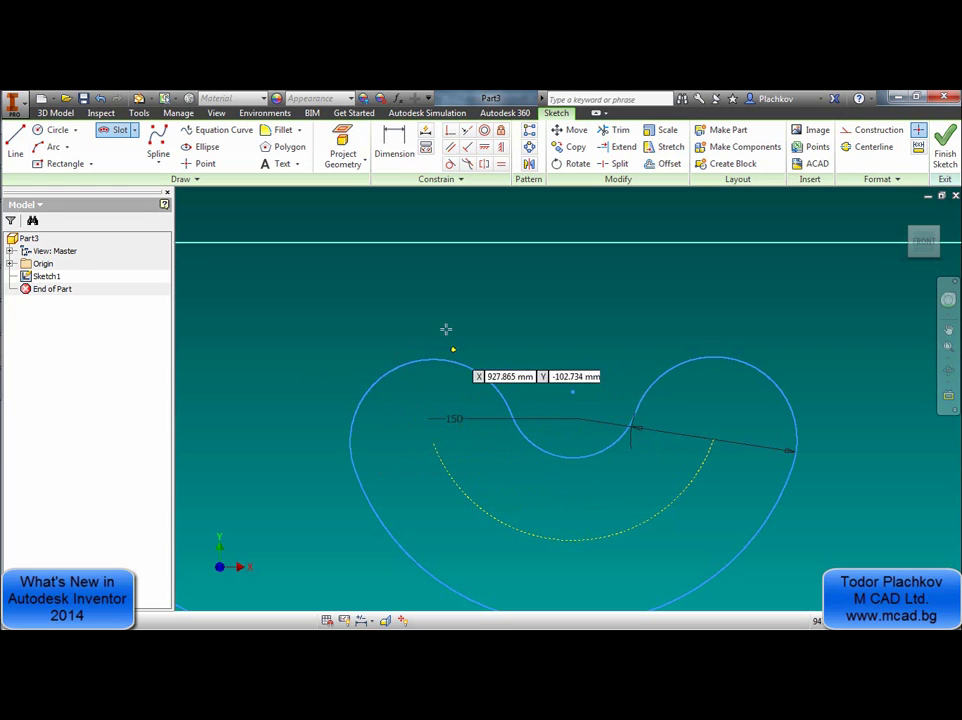
# Sketch a semicircular center point arc slot opening rightward, radius 100 mm, start angle 90 degrees, about 62 mm wide, right of the overall slot
pyautogui.scroll(-5, 423, 328)
pyautogui.moveTo(423, 330); pyautogui.dragTo(493, 415, button='middle')
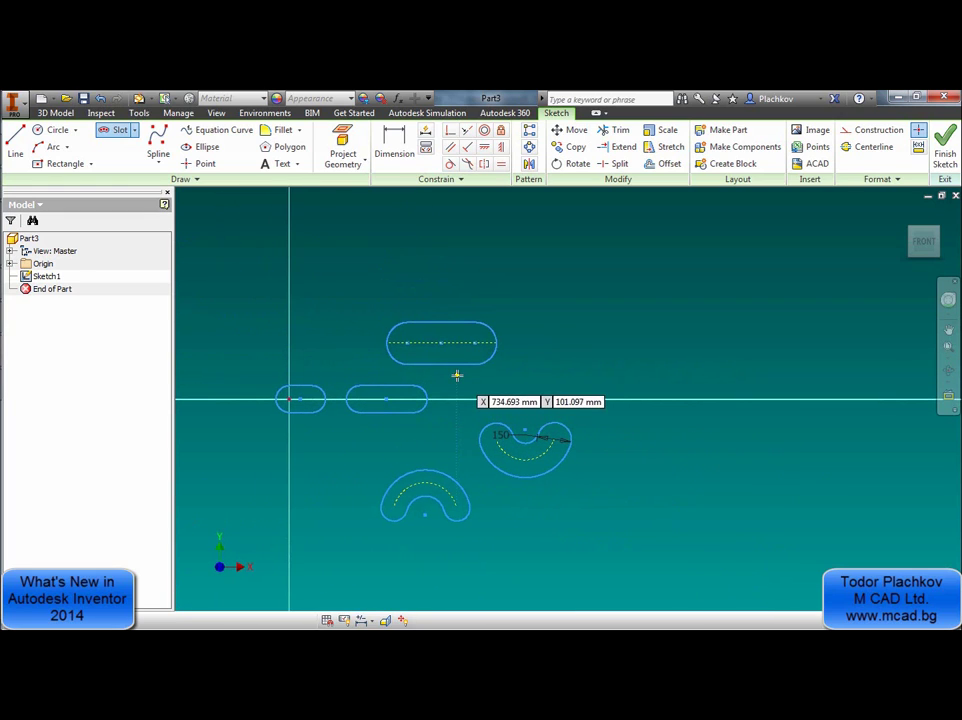
pyautogui.press('Escape')
pyautogui.click(131, 131)
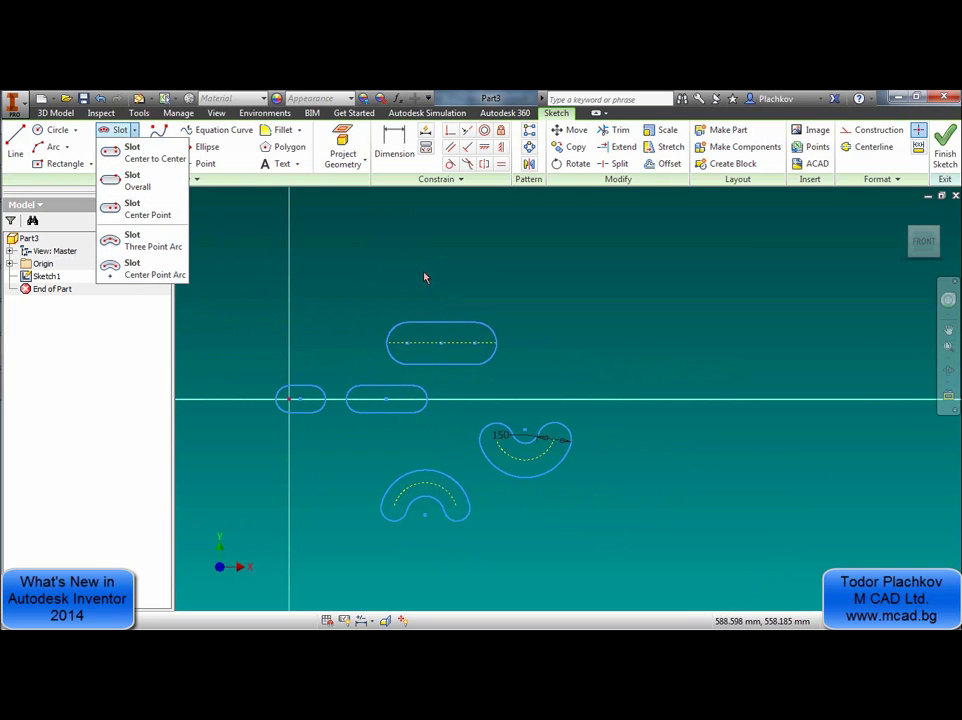
pyautogui.click(124, 272)
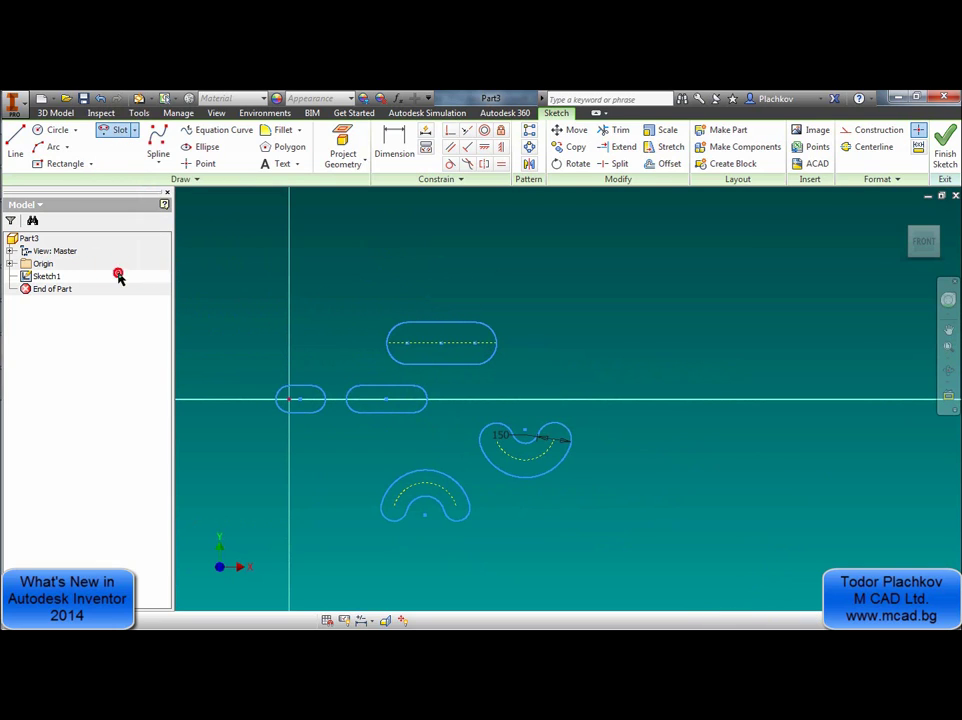
pyautogui.scroll(3, 600, 365)
pyautogui.click(569, 344)
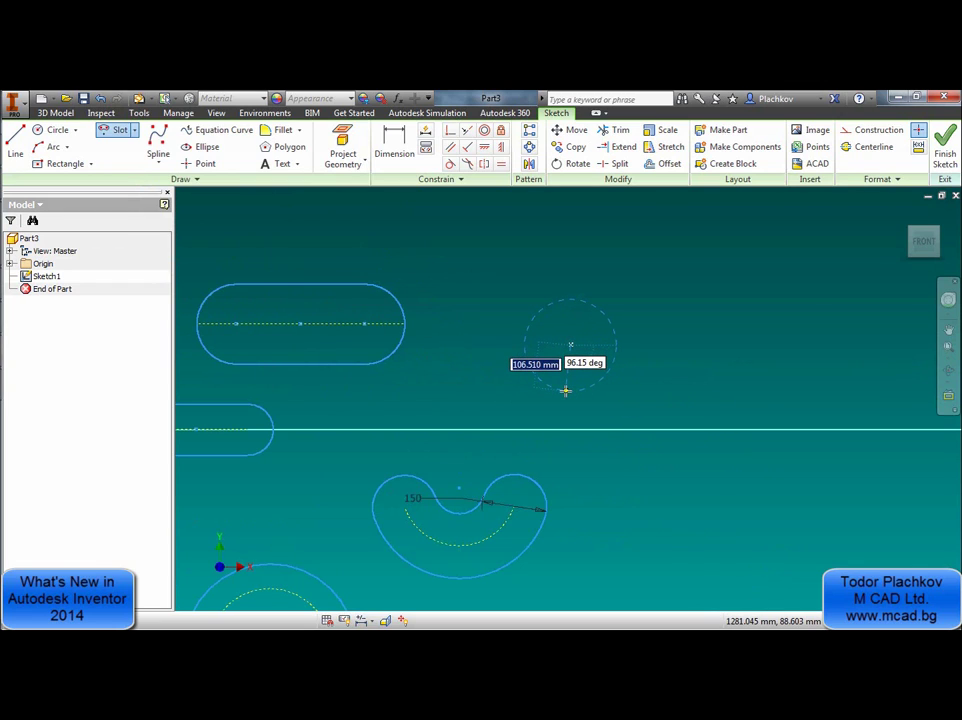
pyautogui.write('100')
pyautogui.press('Tab')
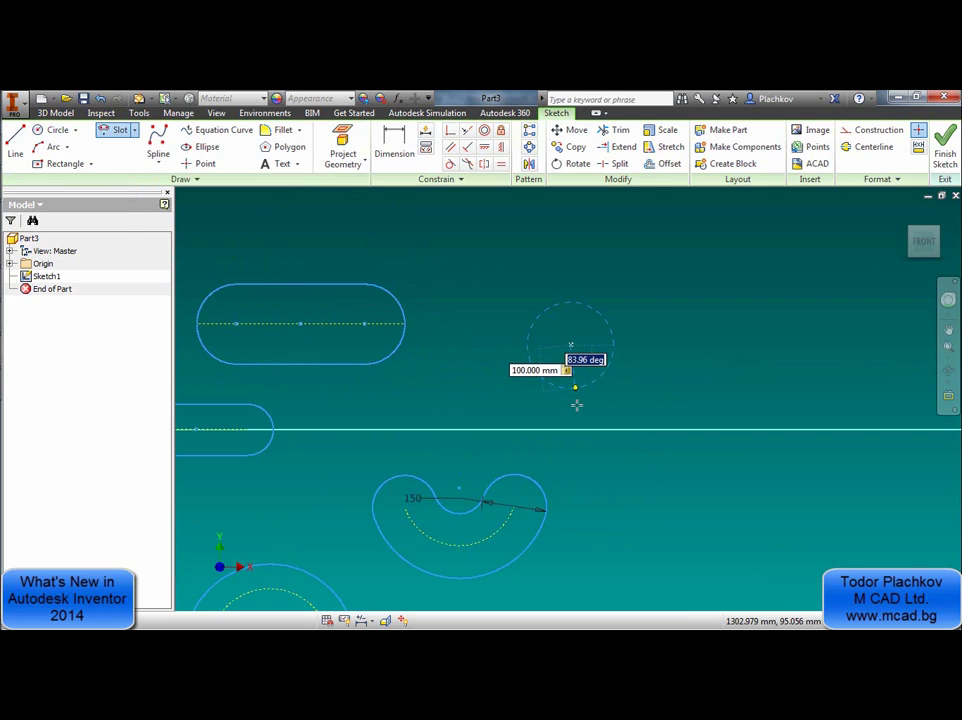
pyautogui.write('90')
pyautogui.press('Return')
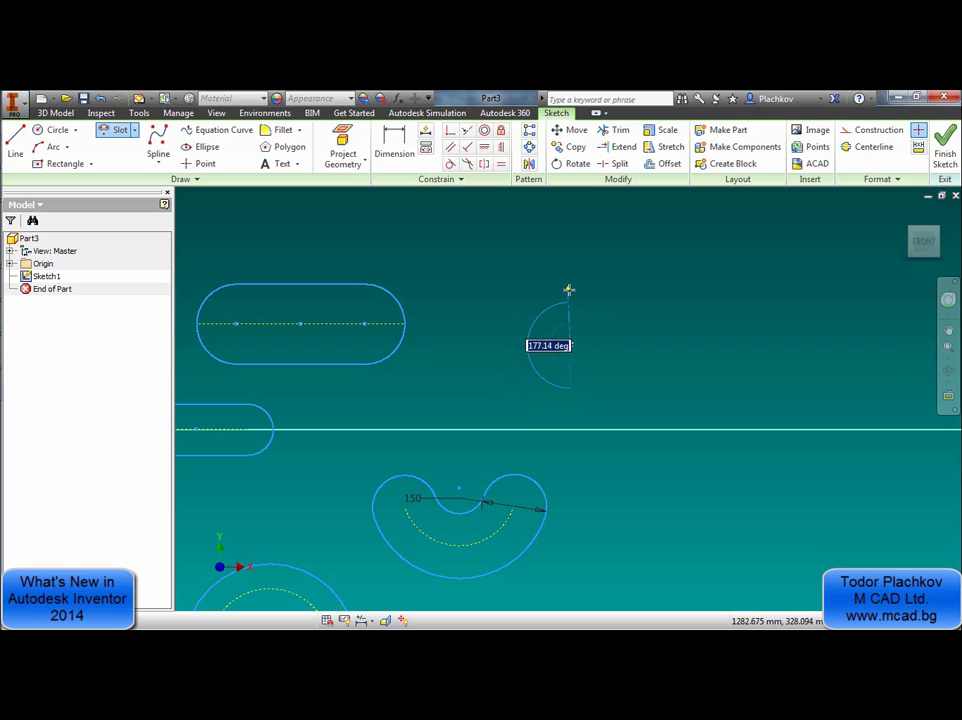
pyautogui.click(571, 292)
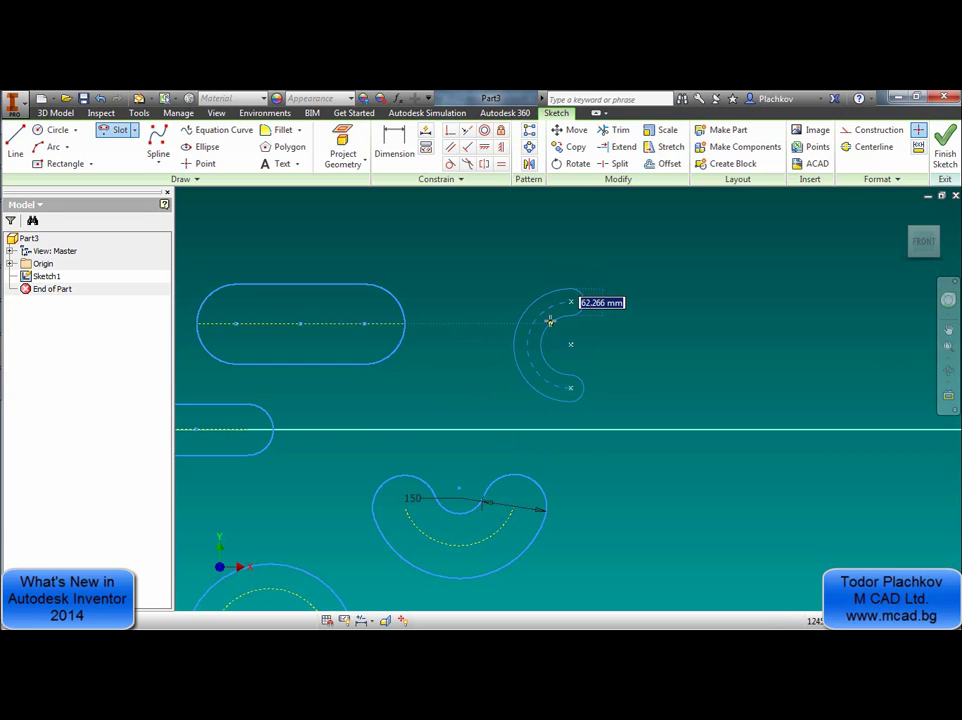
pyautogui.click(549, 321)
pyautogui.scroll(3, 647, 330)
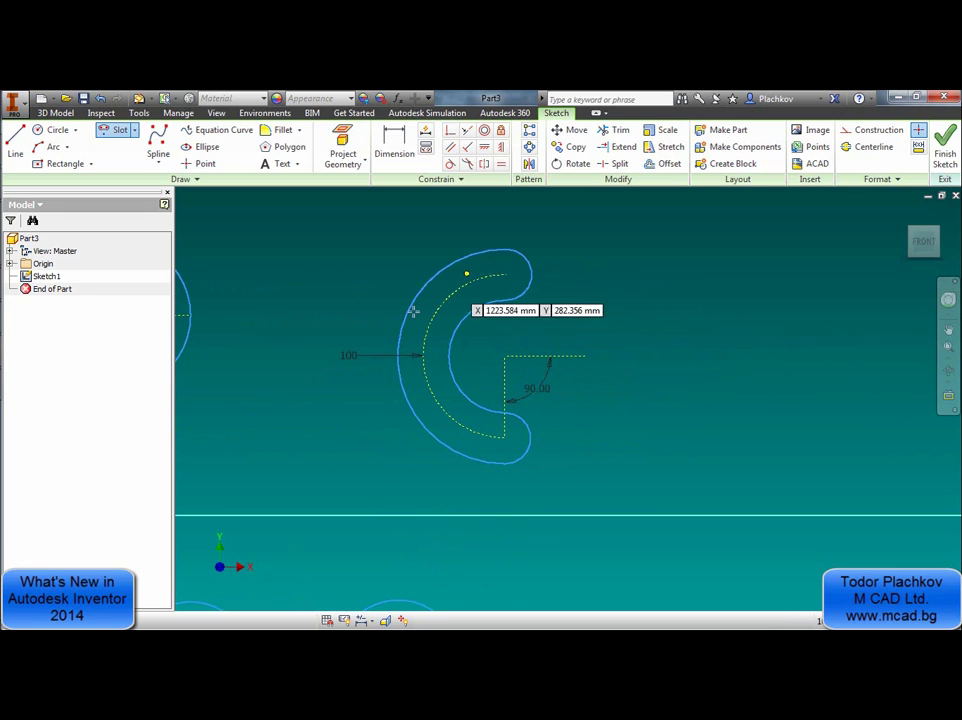
pyautogui.press('Escape')
pyautogui.scroll(-5, 480, 370)
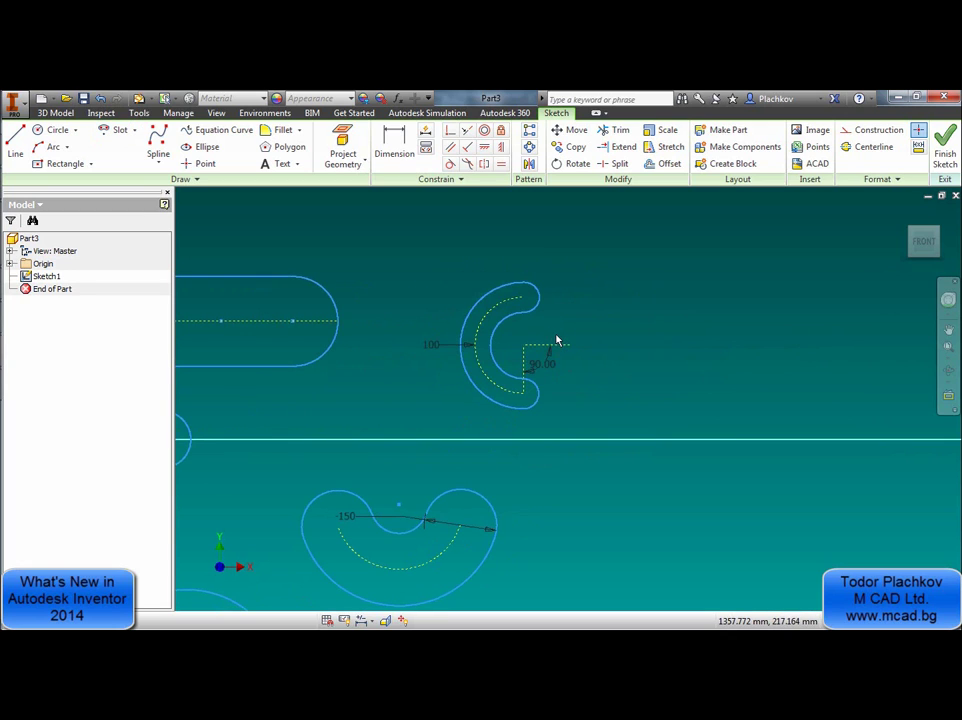
pyautogui.scroll(5, 484, 382)
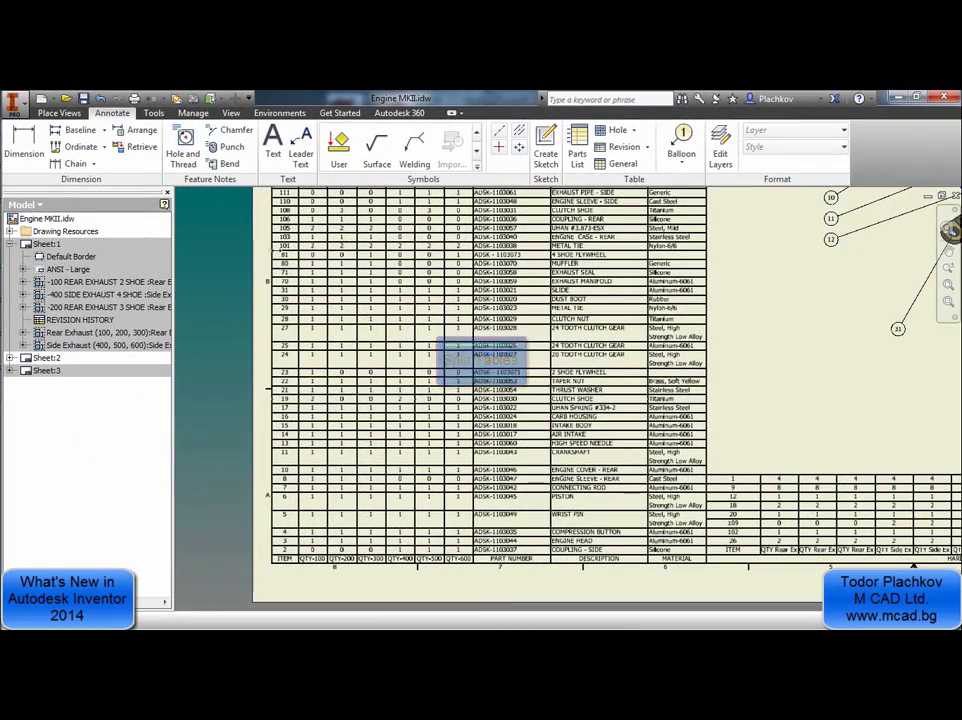
# Split the large engine parts list on Sheet:1 into two tables directly below the item 27 row
pyautogui.click(340, 301)
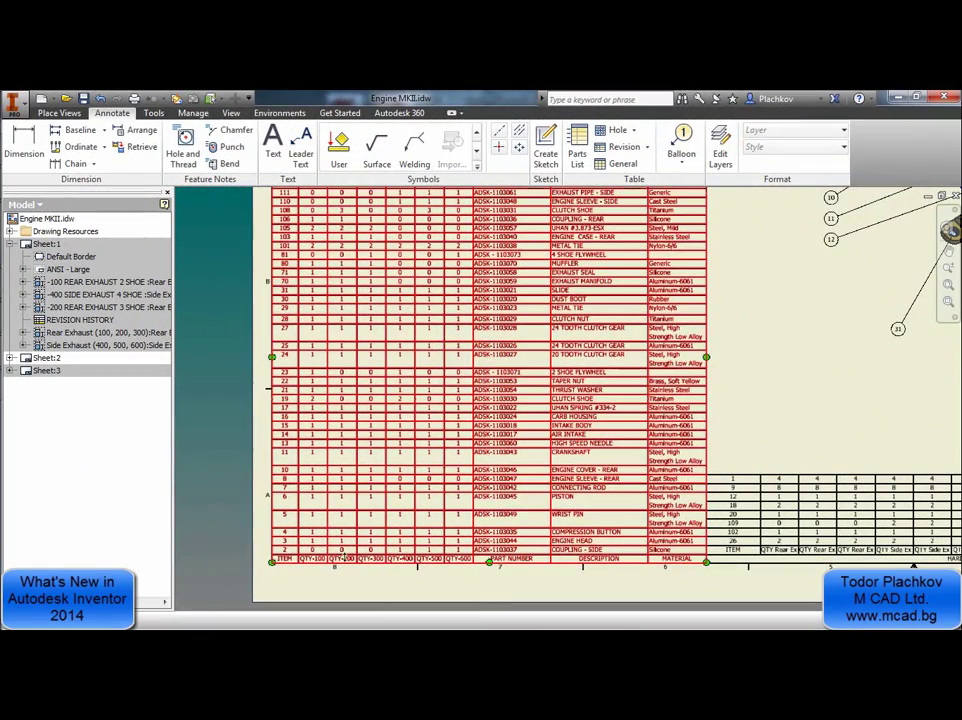
pyautogui.scroll(3, 288, 566)
pyautogui.scroll(-3, 524, 556)
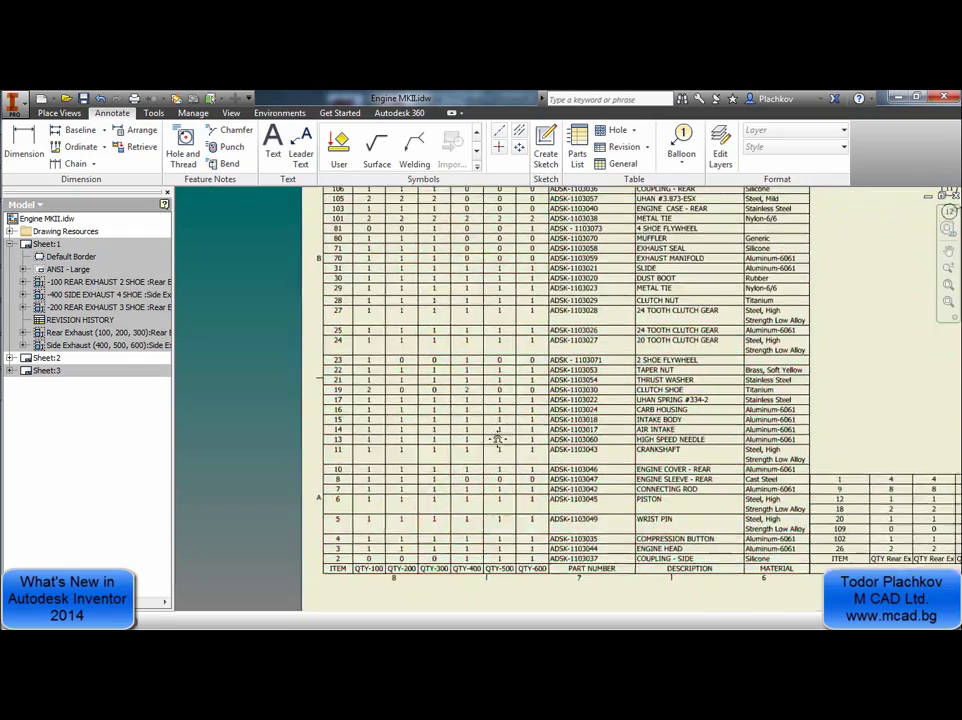
pyautogui.scroll(5, 450, 405)
pyautogui.click(442, 400)
pyautogui.scroll(-4, 442, 390)
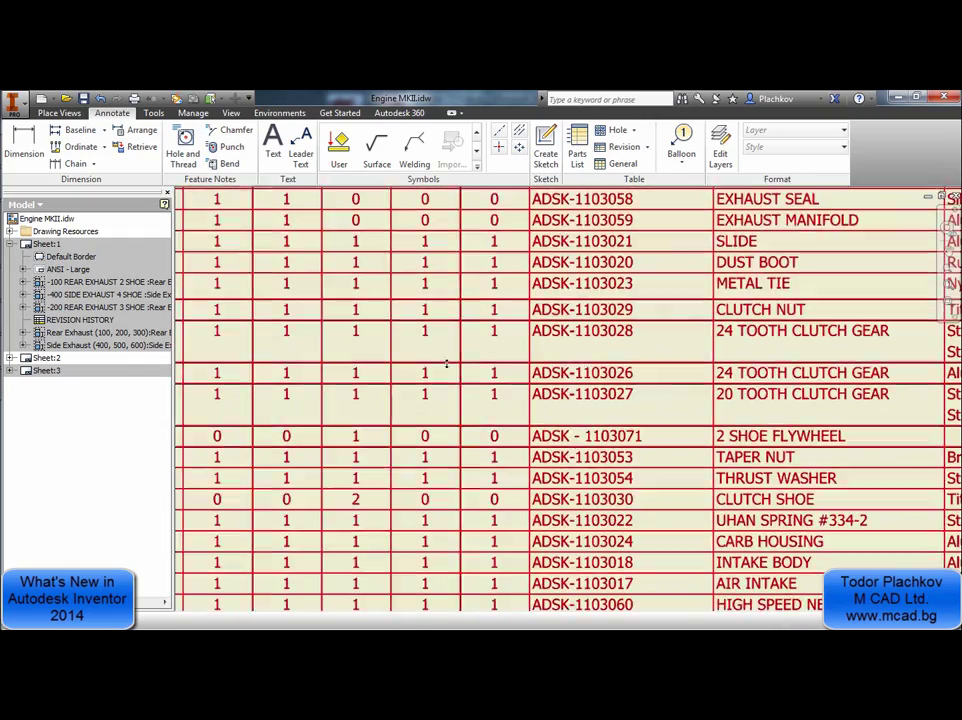
pyautogui.scroll(4, 492, 367)
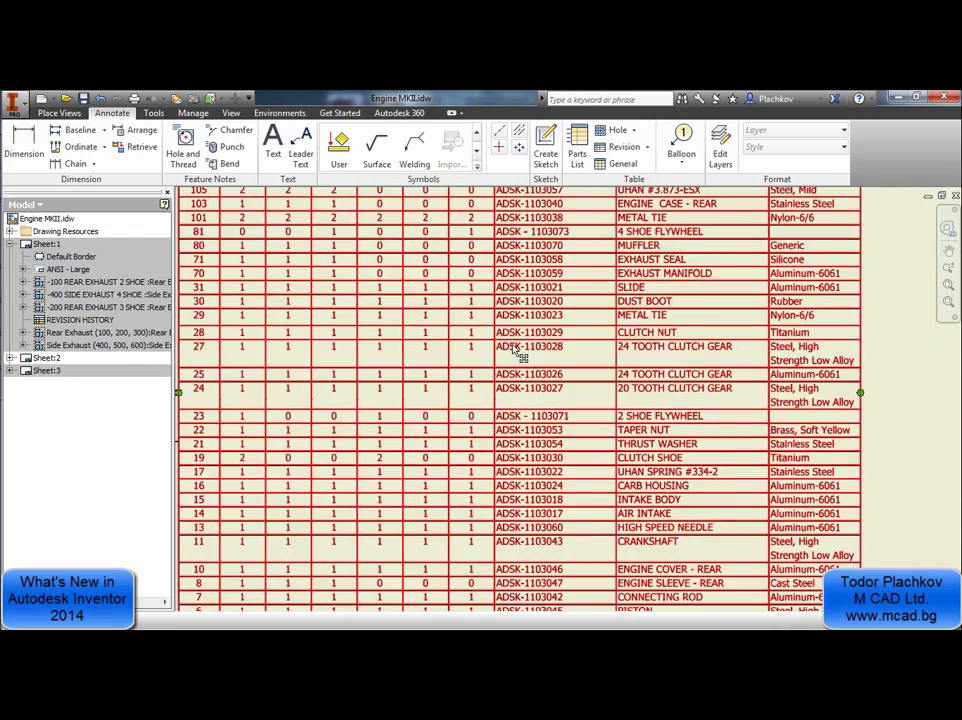
pyautogui.rightClick(513, 347)
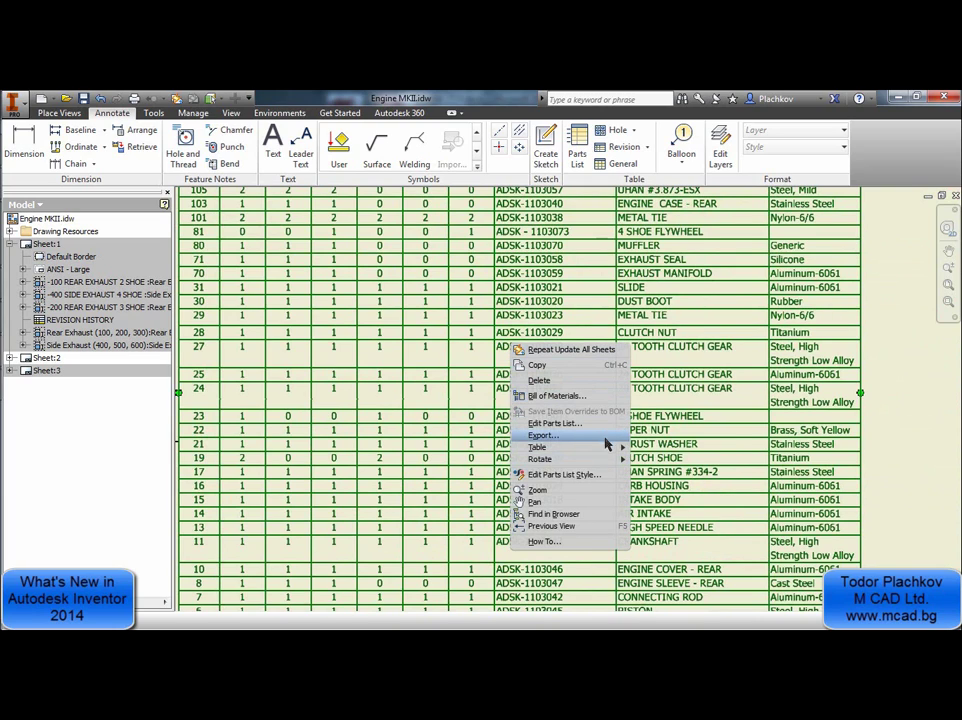
pyautogui.moveTo(608, 452)
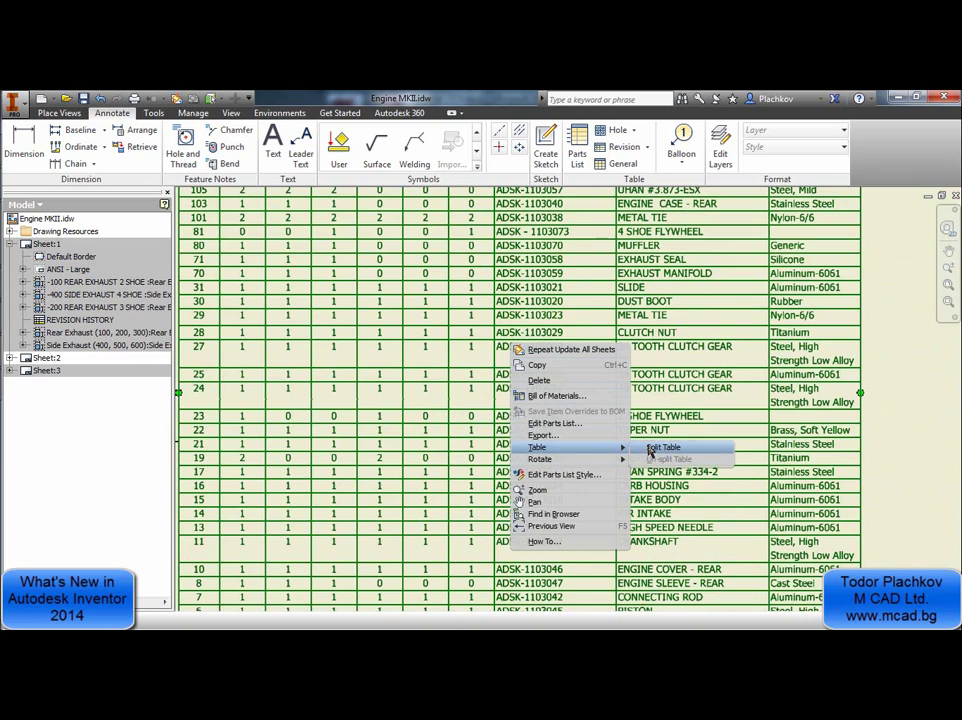
pyautogui.click(650, 450)
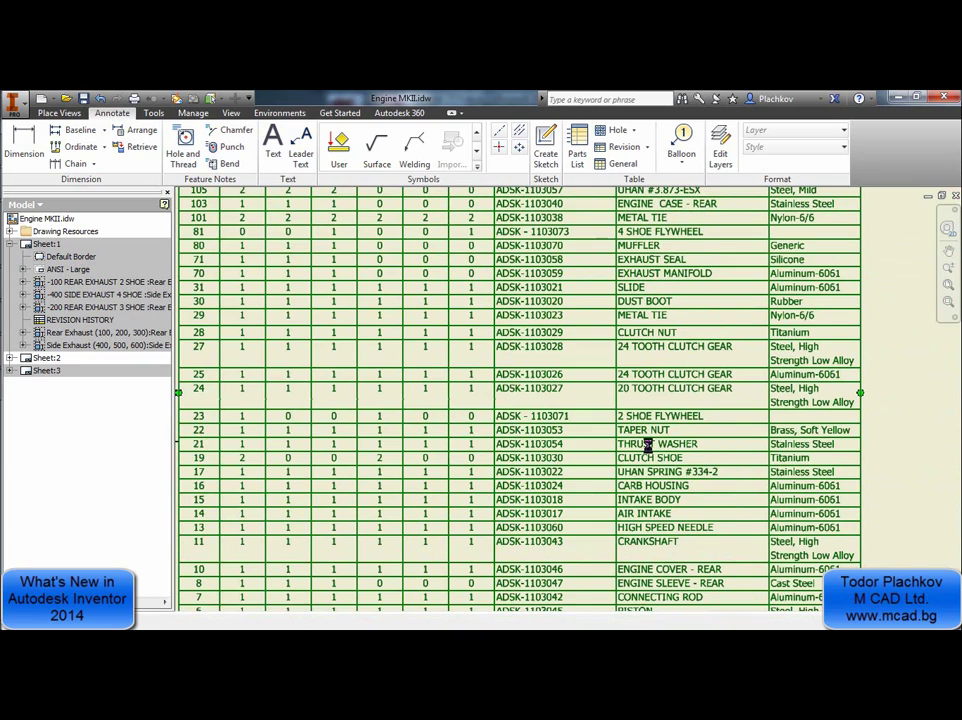
pyautogui.scroll(2, 509, 398)
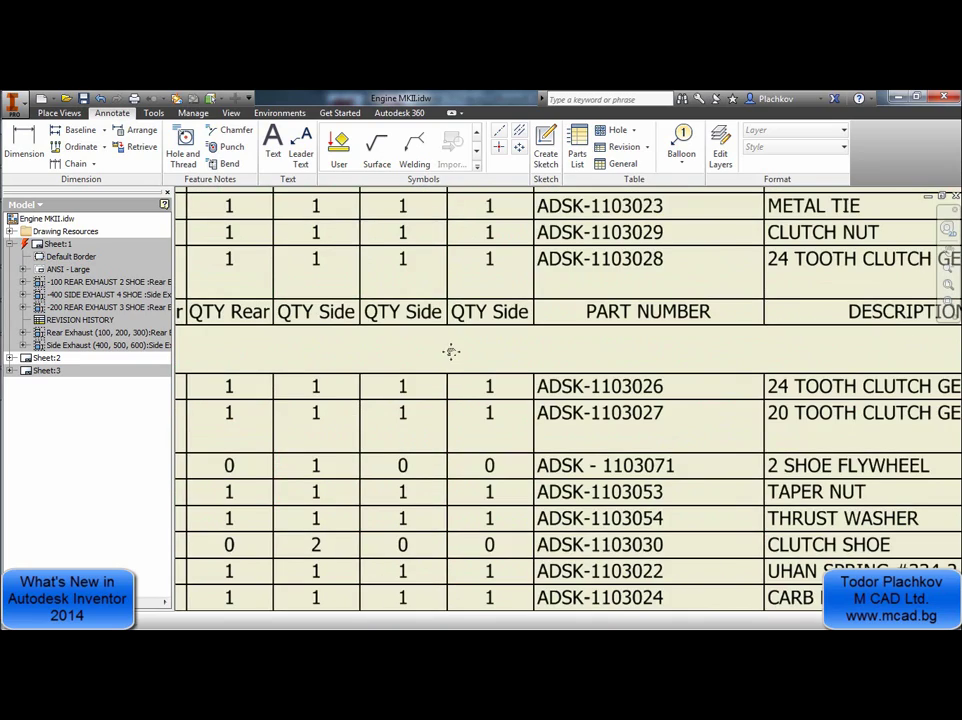
# Move the upper section of the split parts list to the right, away from the sheet border
pyautogui.scroll(-5, 464, 370)
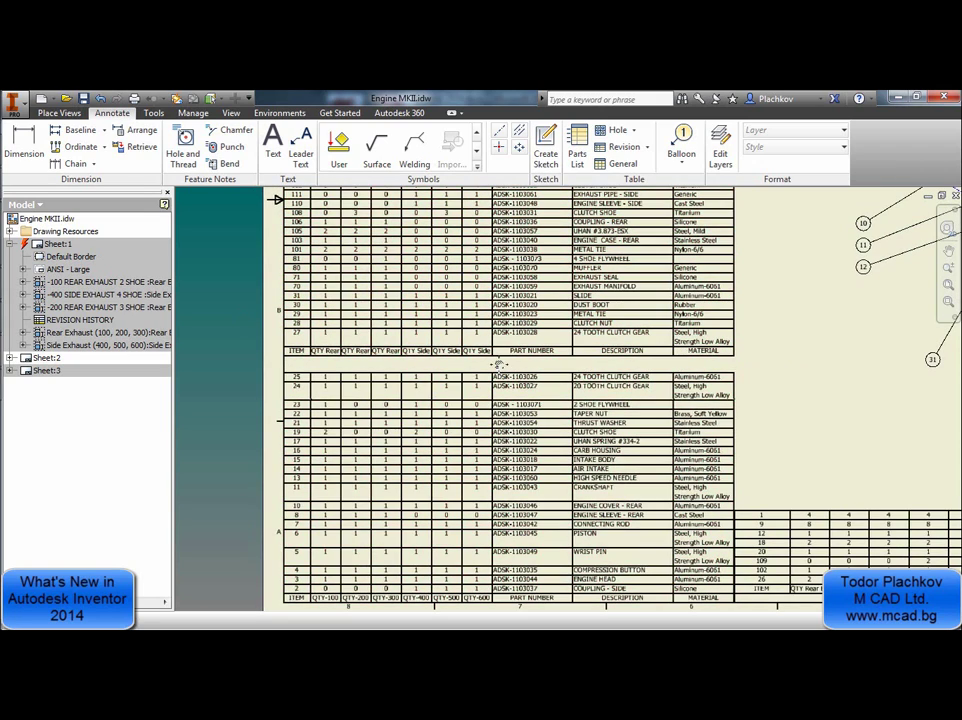
pyautogui.moveTo(510, 377); pyautogui.dragTo(390, 307, button='middle')
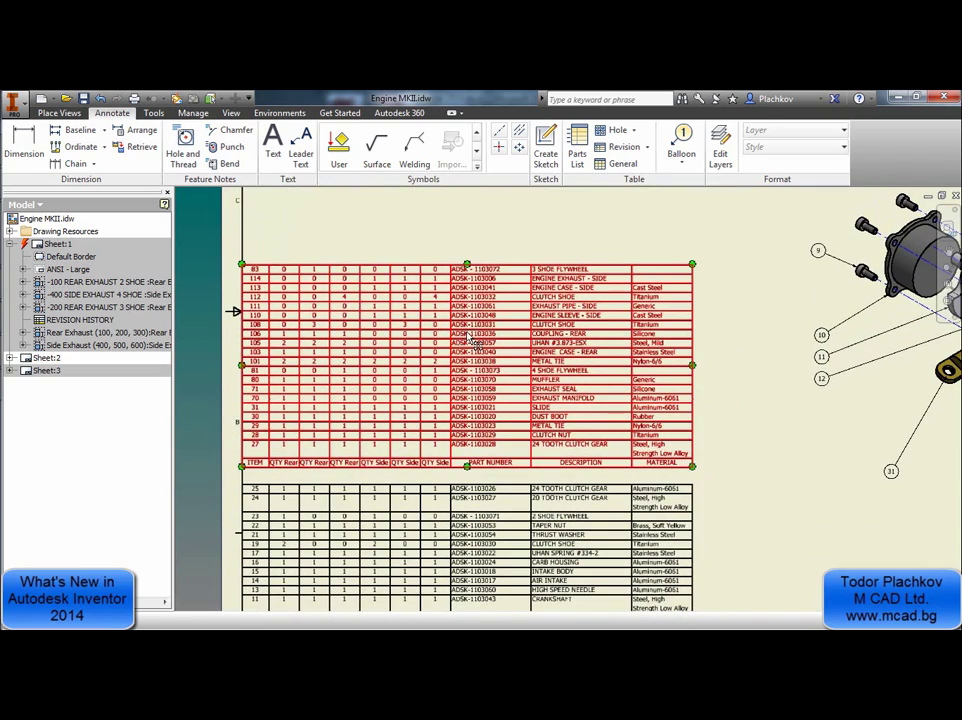
pyautogui.moveTo(471, 339); pyautogui.dragTo(680, 306)
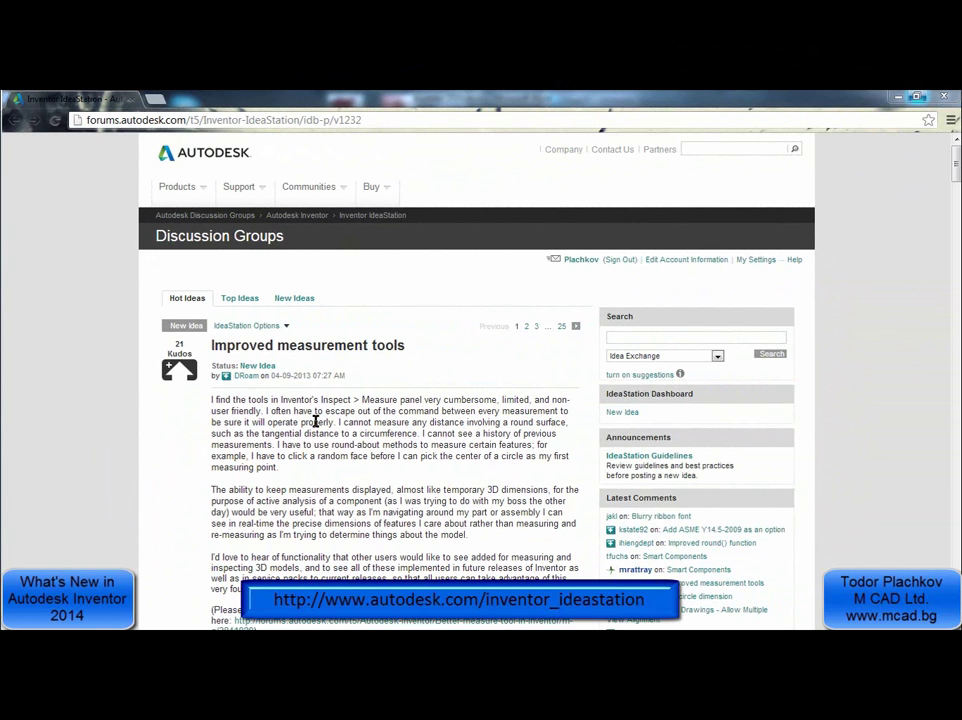
# In the browser, look through the Hot Ideas on the Inventor IdeaStation forum, including "Improved measurement tools", and the site's support and product links
pyautogui.scroll(-3, 315, 421)
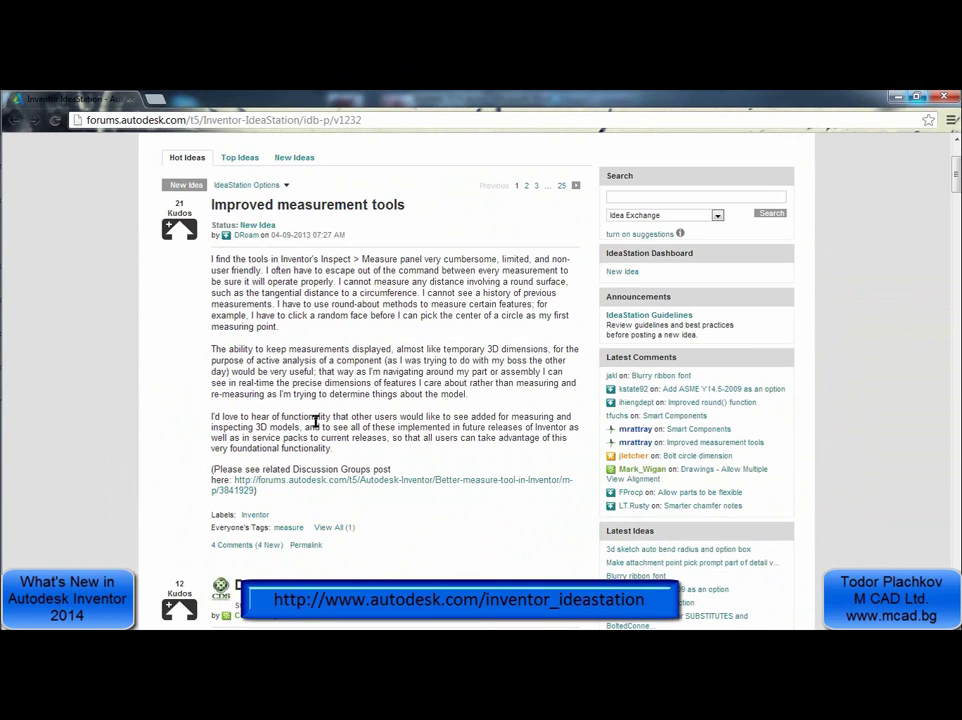
pyautogui.scroll(-5, 315, 421)
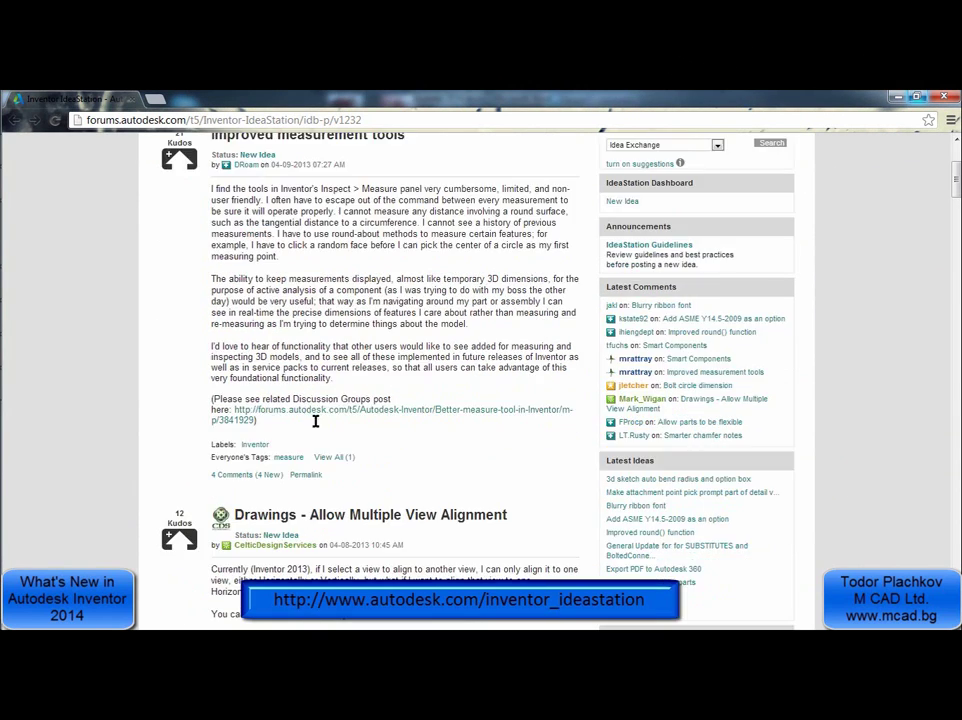
pyautogui.scroll(5, 316, 421)
pyautogui.scroll(2, 315, 425)
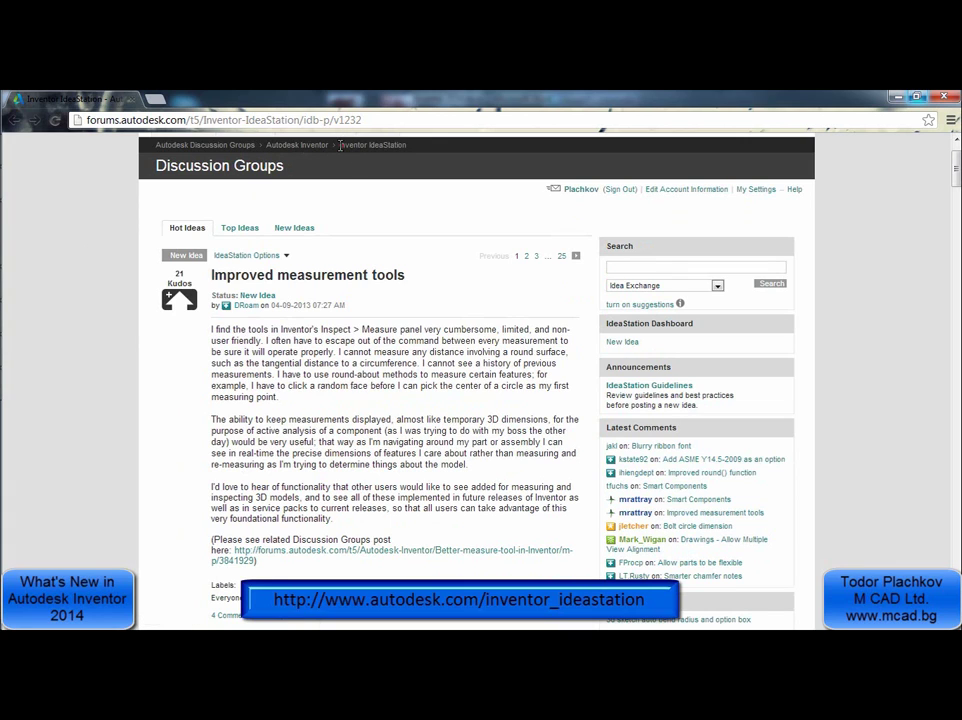
pyautogui.moveTo(340, 146); pyautogui.dragTo(436, 180)
pyautogui.click(410, 230)
pyautogui.scroll(1, 408, 230)
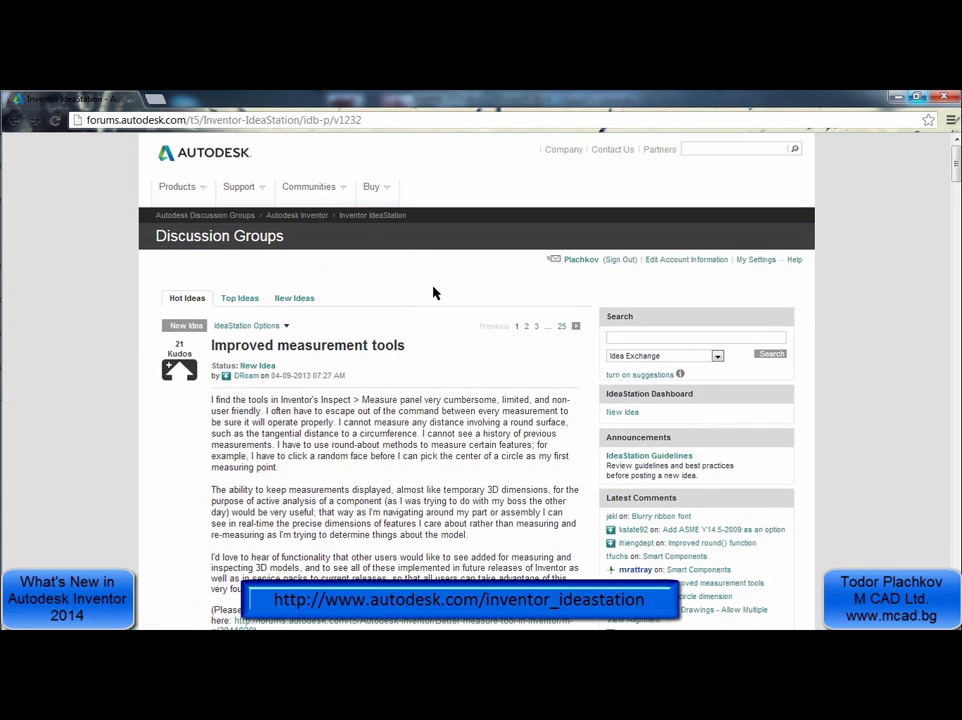
pyautogui.moveTo(266, 205)
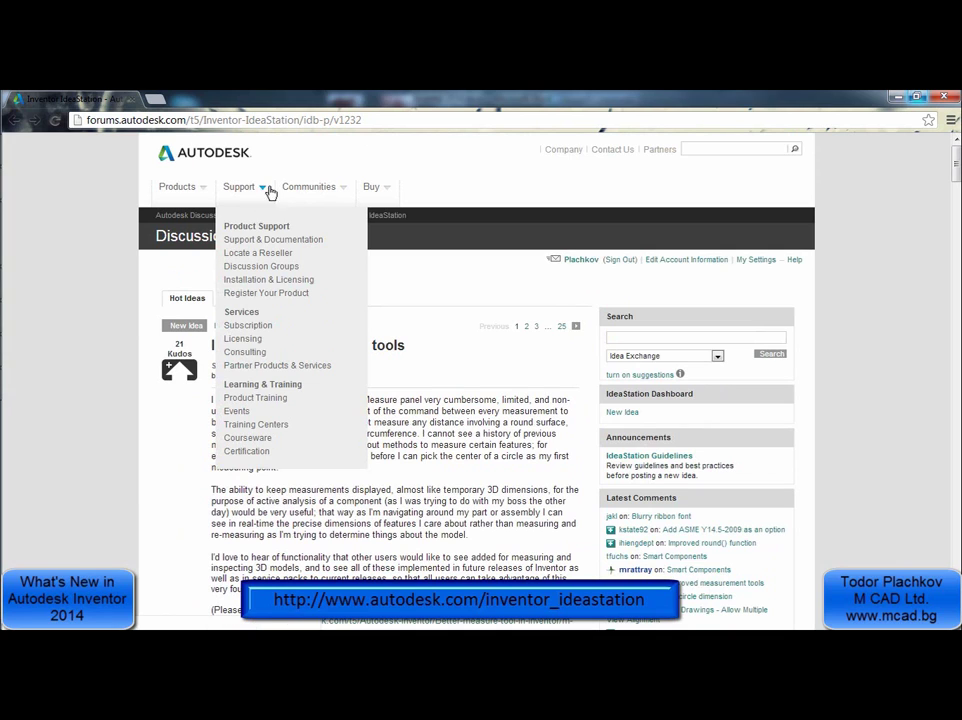
pyautogui.moveTo(327, 188)
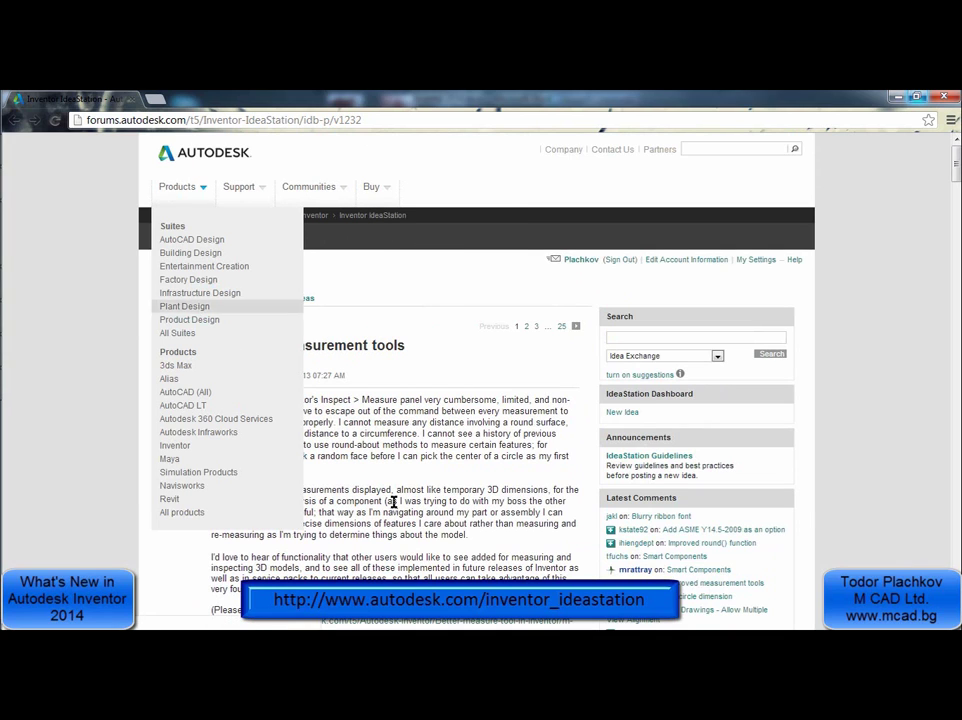
pyautogui.scroll(-1, 521, 418)
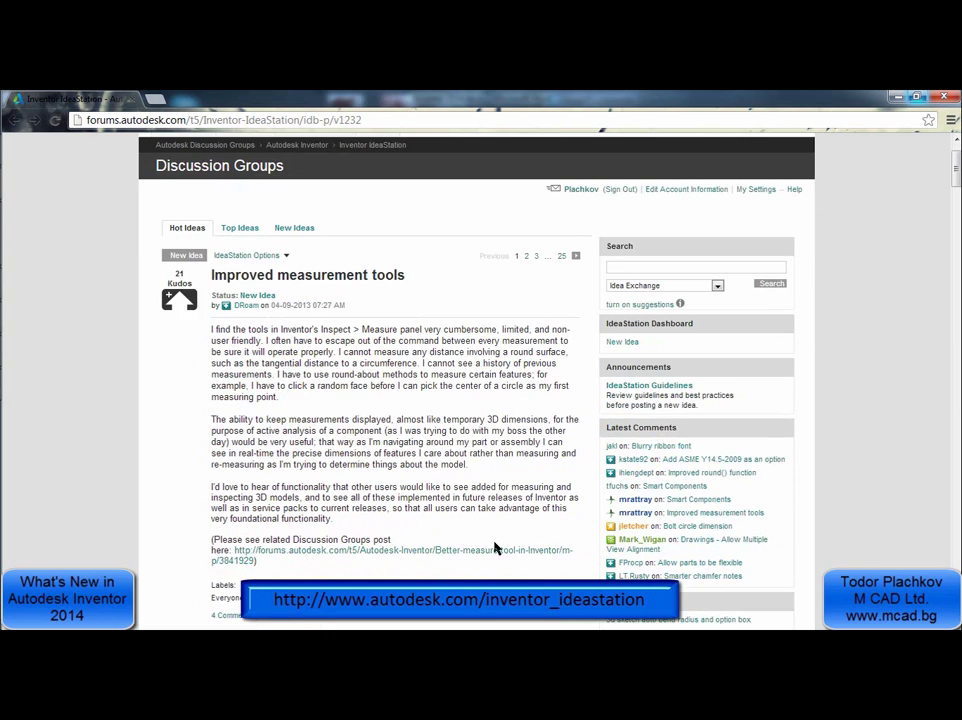